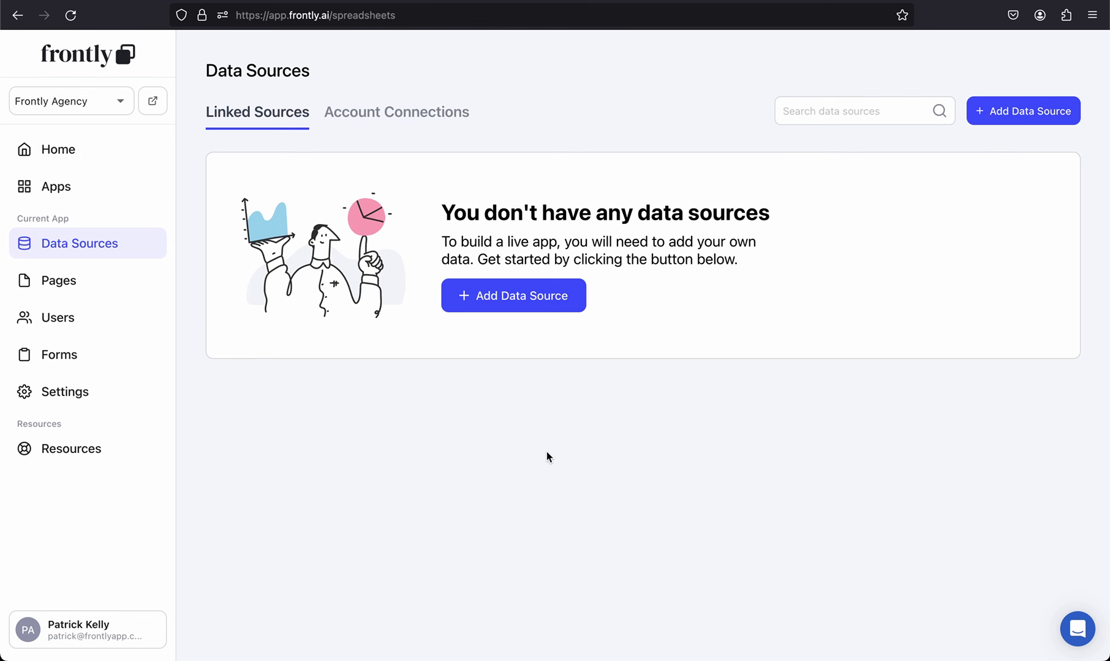
Step: Start a Google Sheets data source import and switch to the Frontly Agency Projects spreadsheet
{"action": "left_click", "coordinate": [509, 301]}
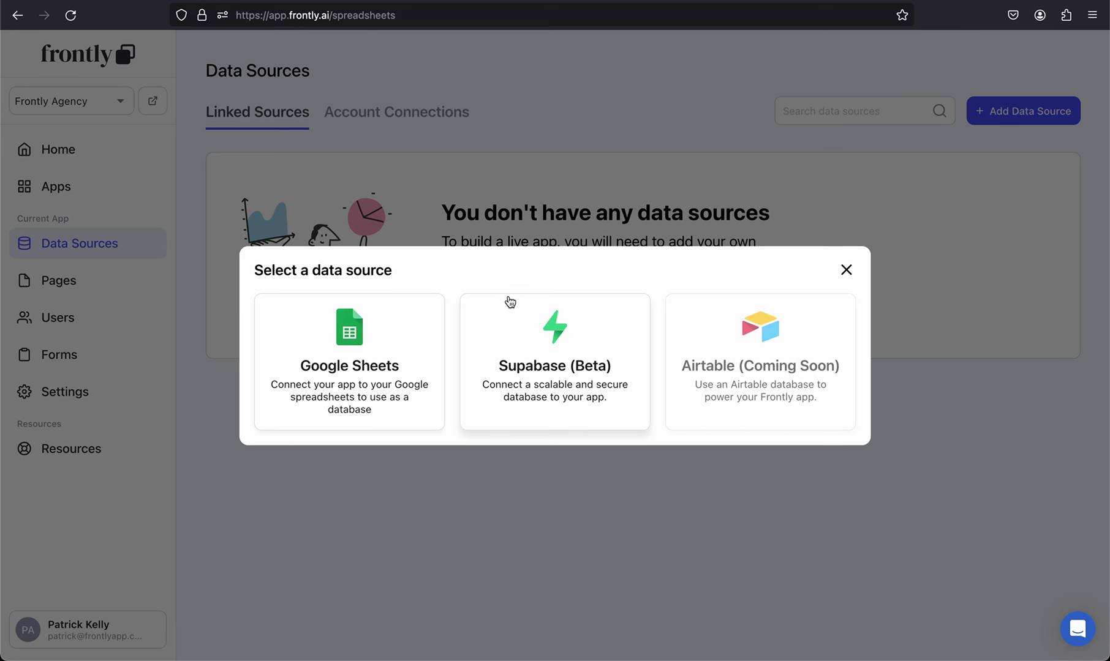
{"action": "left_click", "coordinate": [414, 343]}
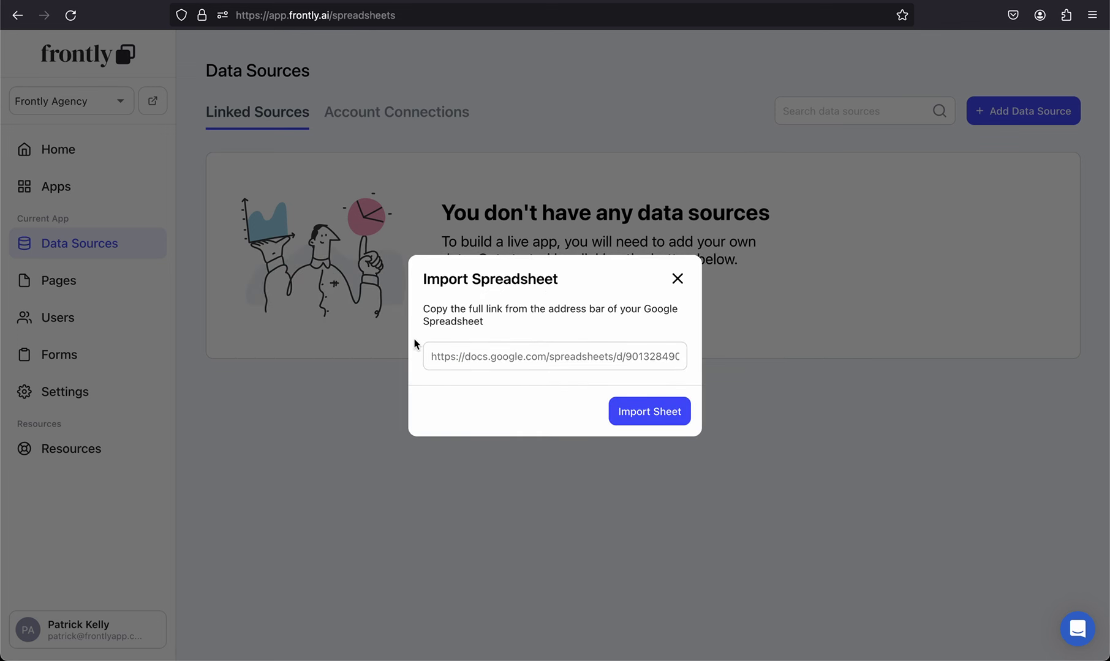
{"action": "key", "text": "super+Tab"}
{"action": "key", "text": "super+Tab"}
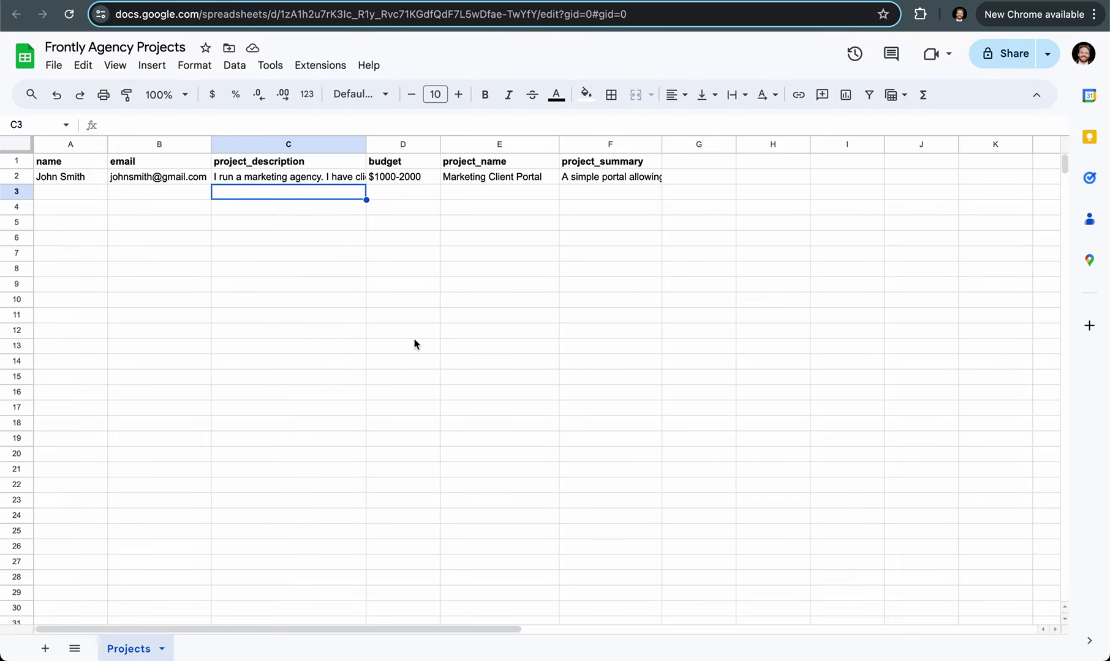
Step: Review the Projects sheet headers: project_description, budget, project_name and project_summary
{"action": "left_click", "coordinate": [158, 212]}
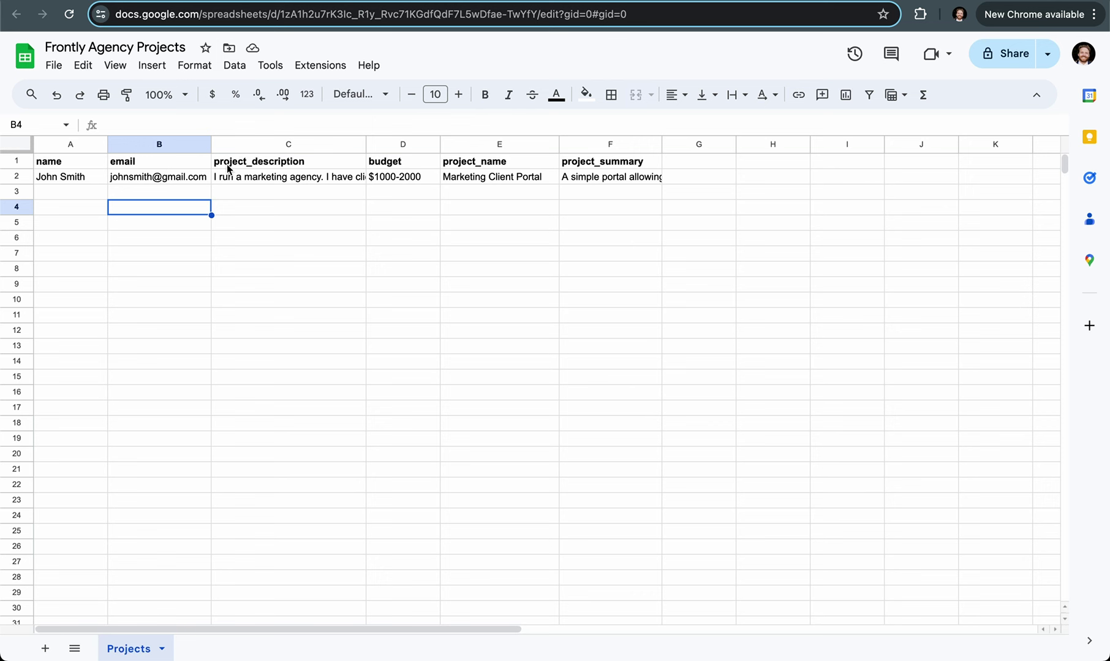
{"action": "left_click", "coordinate": [263, 161]}
{"action": "left_click", "coordinate": [411, 161]}
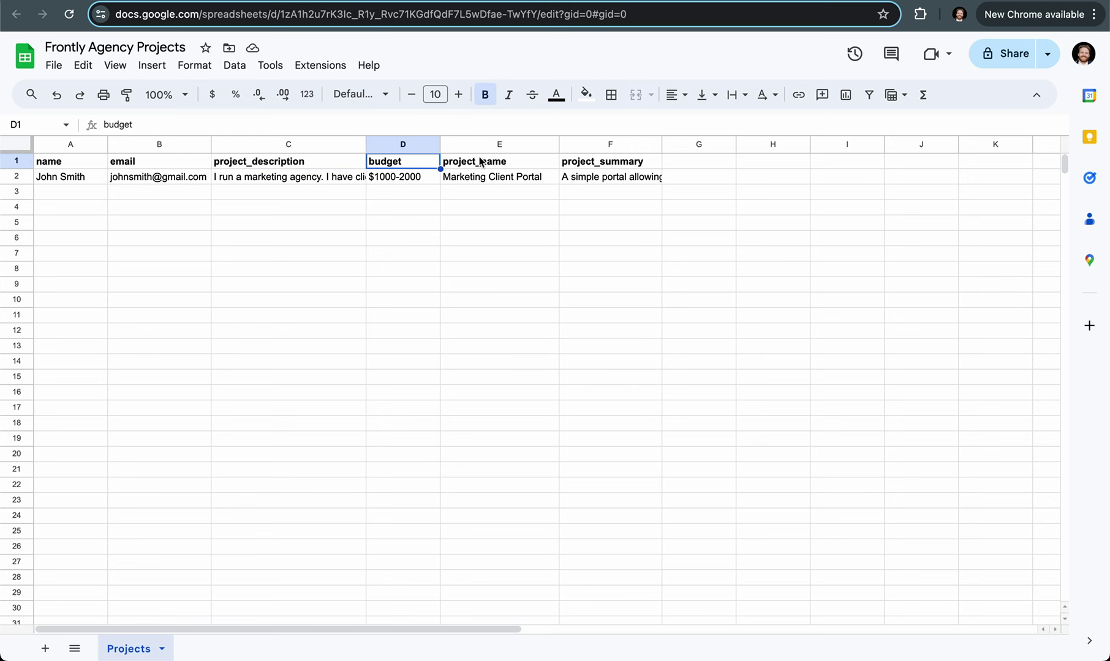
{"action": "left_click", "coordinate": [499, 164]}
{"action": "left_click", "coordinate": [602, 167]}
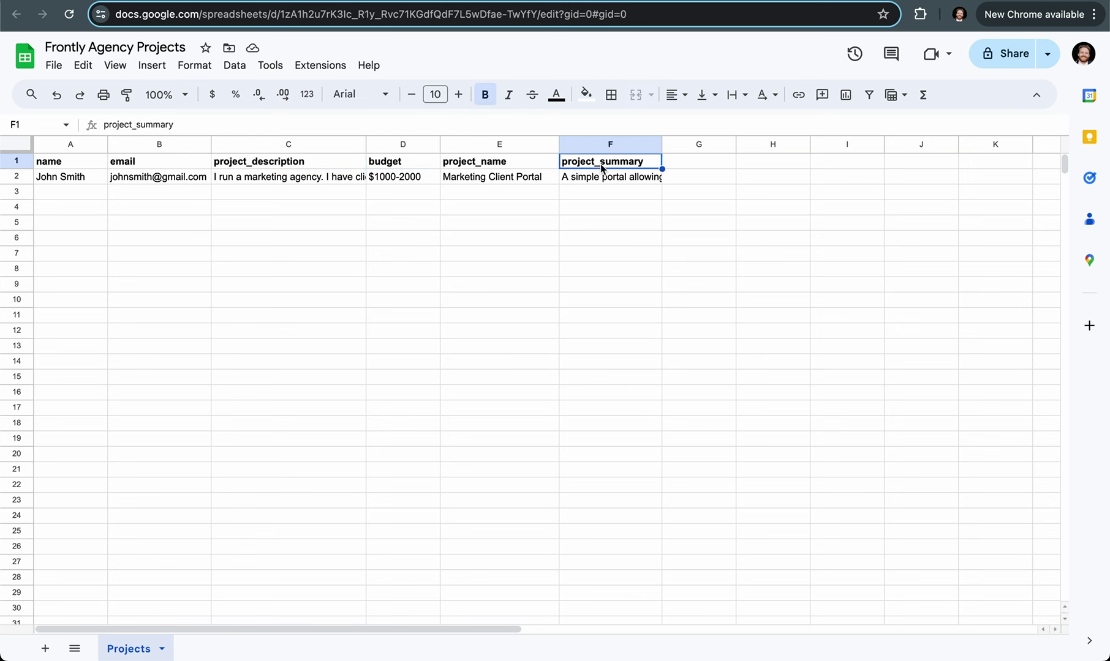
{"action": "left_click", "coordinate": [530, 169]}
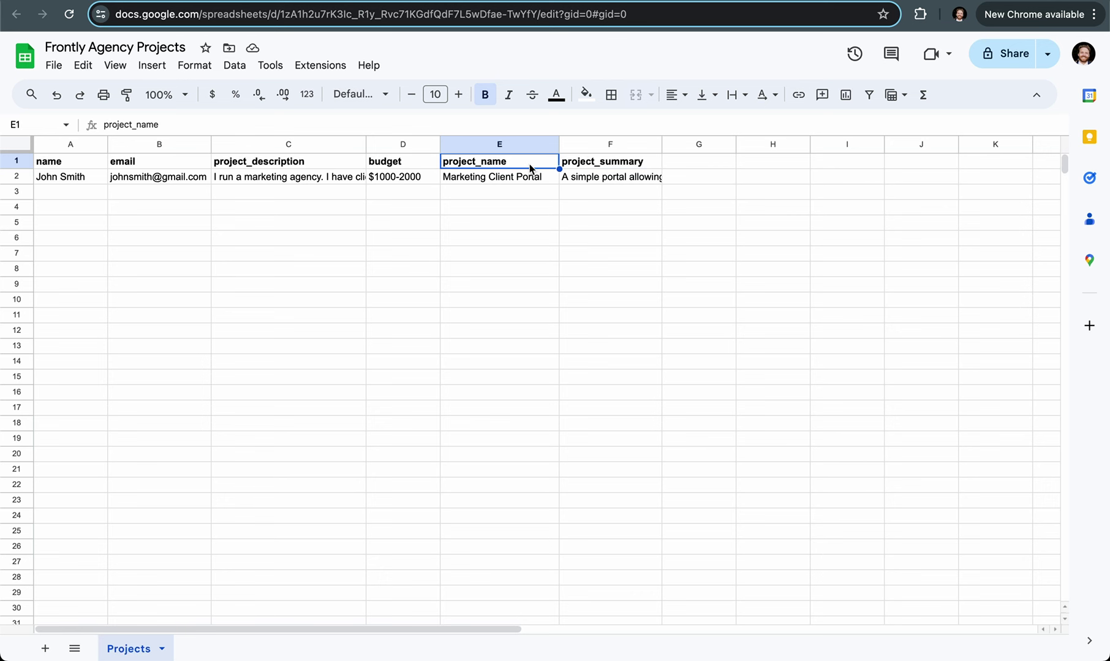
{"action": "left_click", "coordinate": [601, 159]}
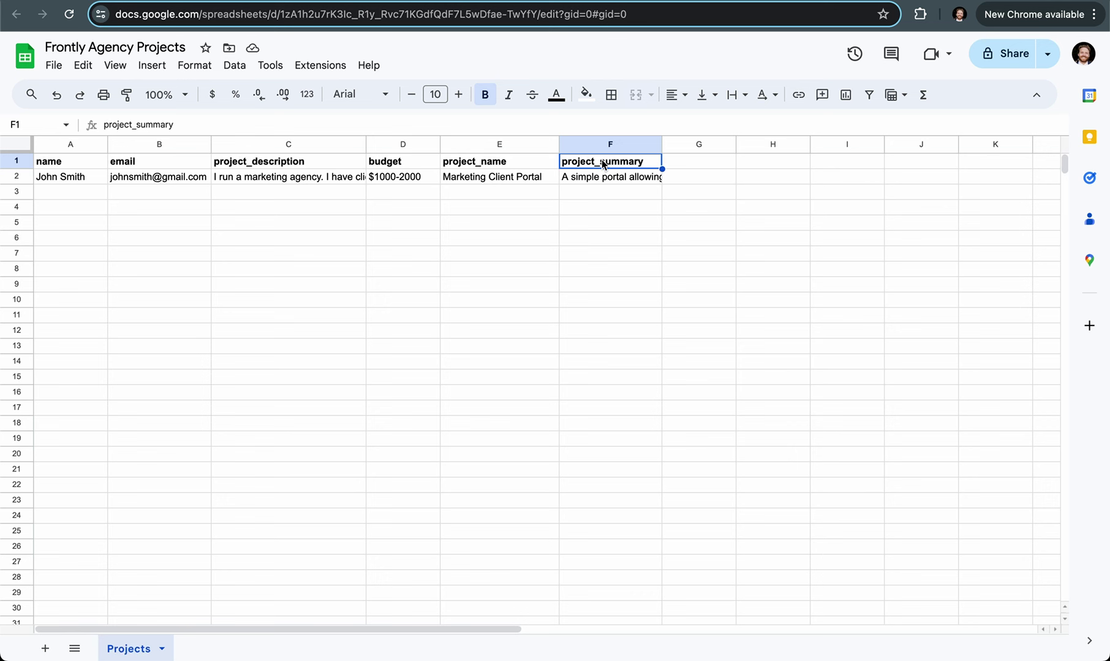
Step: Check the sample row, copy the sheet's web address and return to Frontly
{"action": "left_click", "coordinate": [64, 180]}
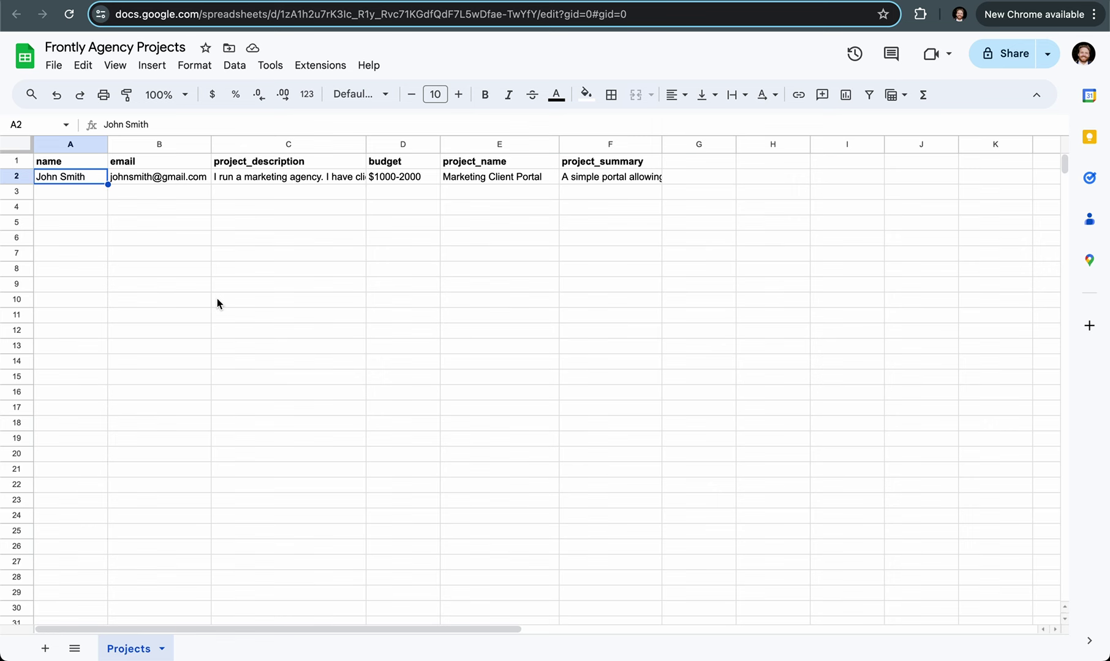
{"action": "left_click", "coordinate": [280, 17]}
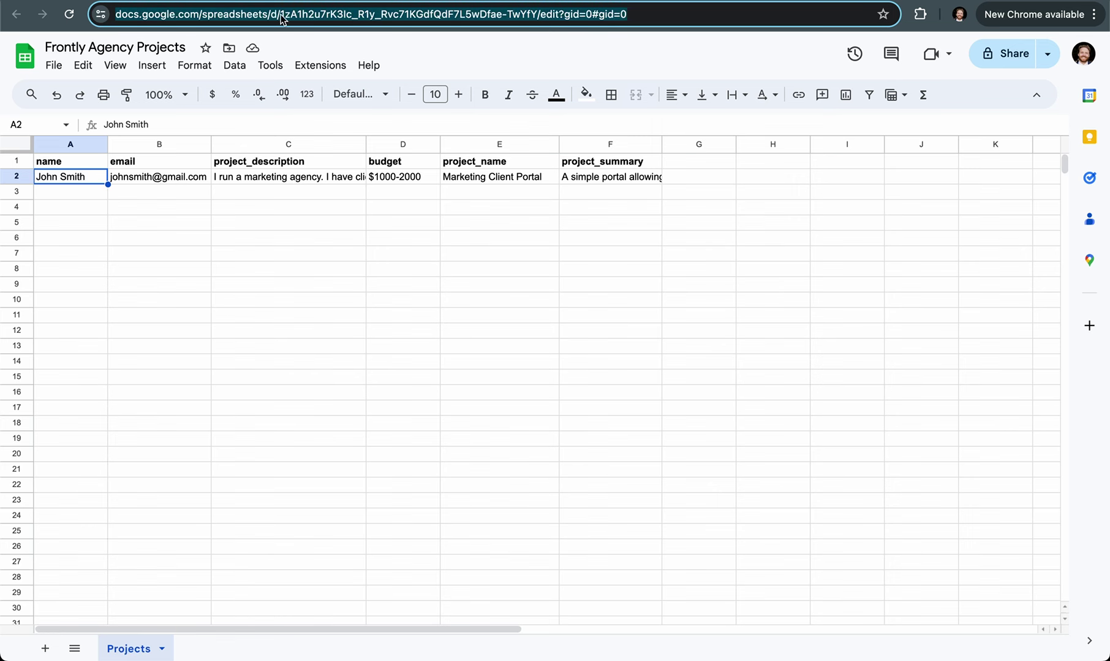
{"action": "key", "text": "super+Tab"}
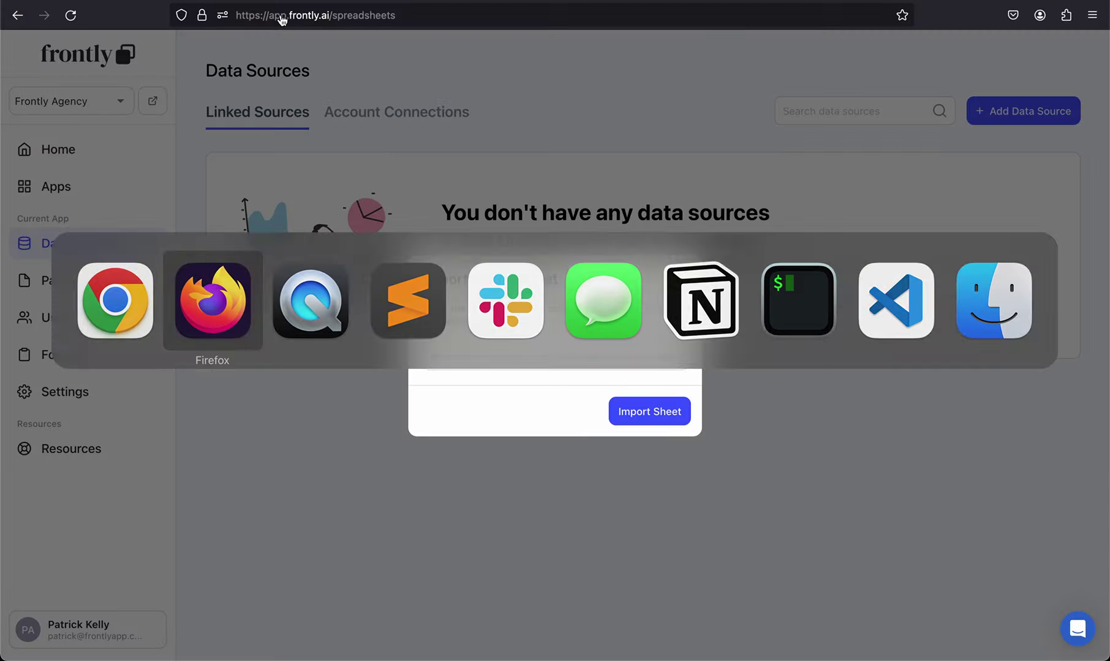
Step: Paste the sheet link, import the Projects sheet, and go to the Pages list
{"action": "key", "text": "super+v"}
{"action": "left_click", "coordinate": [664, 412]}
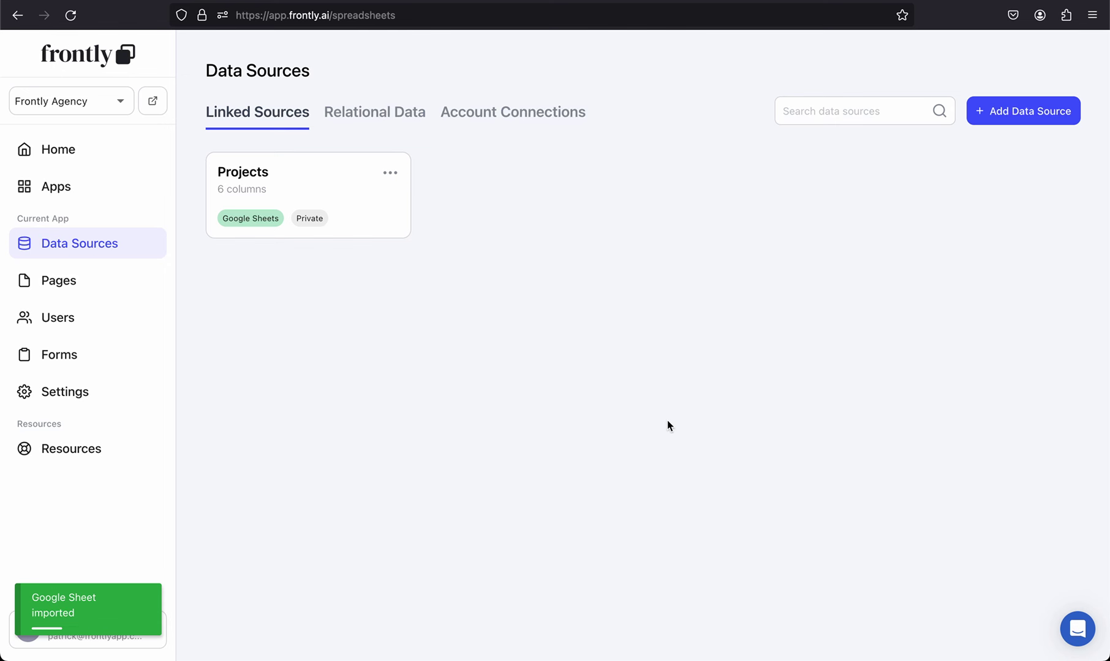
{"action": "left_click", "coordinate": [100, 285]}
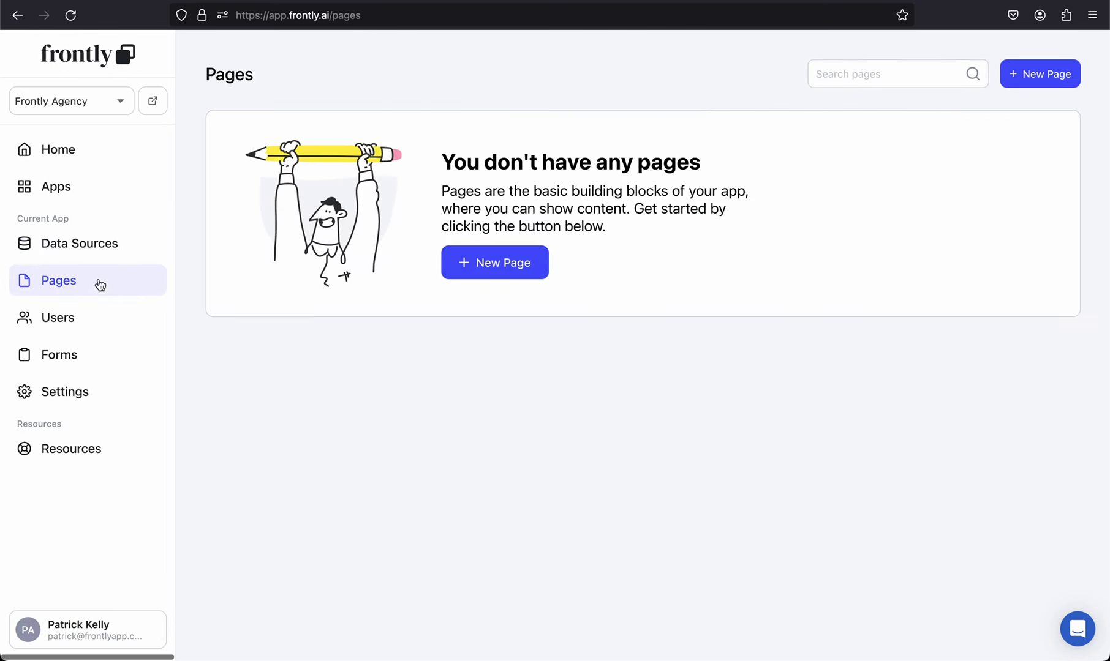
Step: Create a new page named 'Project Submission'
{"action": "left_click", "coordinate": [500, 262]}
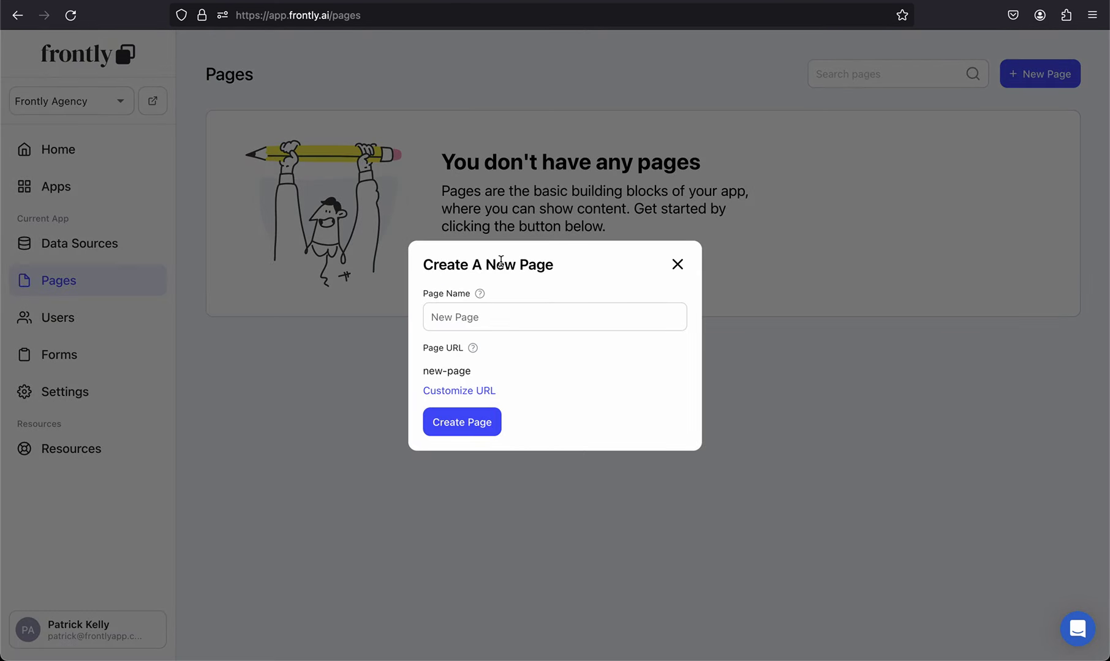
{"action": "left_click", "coordinate": [516, 318]}
{"action": "type", "text": "Project Submission"}
{"action": "left_click", "coordinate": [470, 429]}
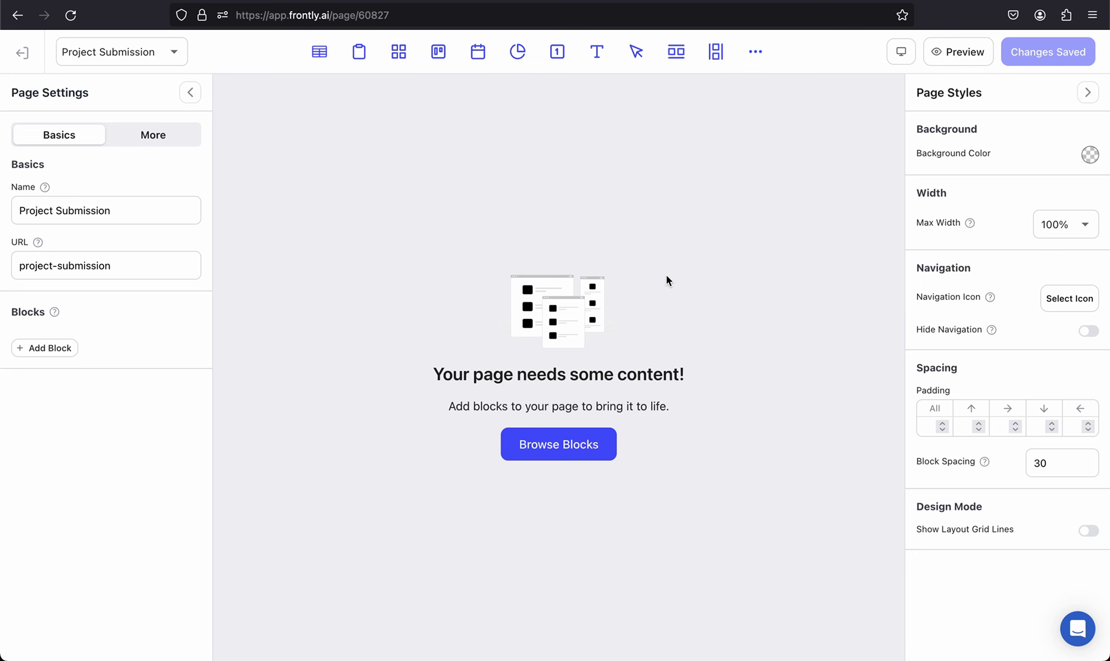
Step: Add the Custom Form marketplace block to the Project Submission page
{"action": "left_click", "coordinate": [757, 54]}
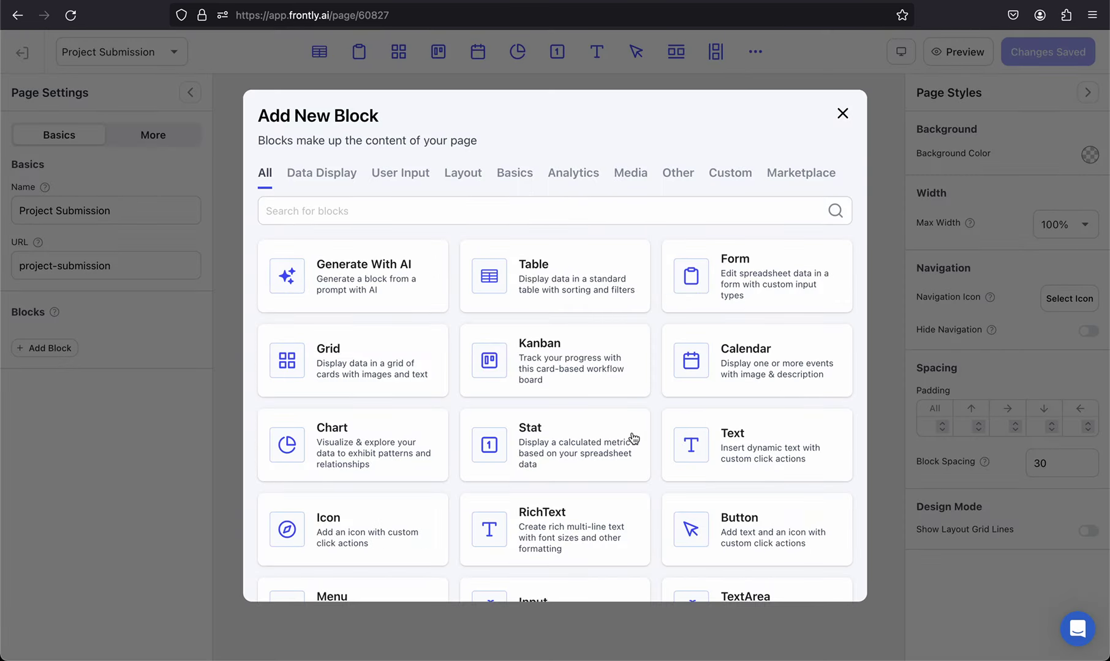
{"action": "scroll", "coordinate": [630, 438], "scroll_direction": "down", "scroll_amount": 2}
{"action": "scroll", "coordinate": [551, 502], "scroll_direction": "down", "scroll_amount": 2}
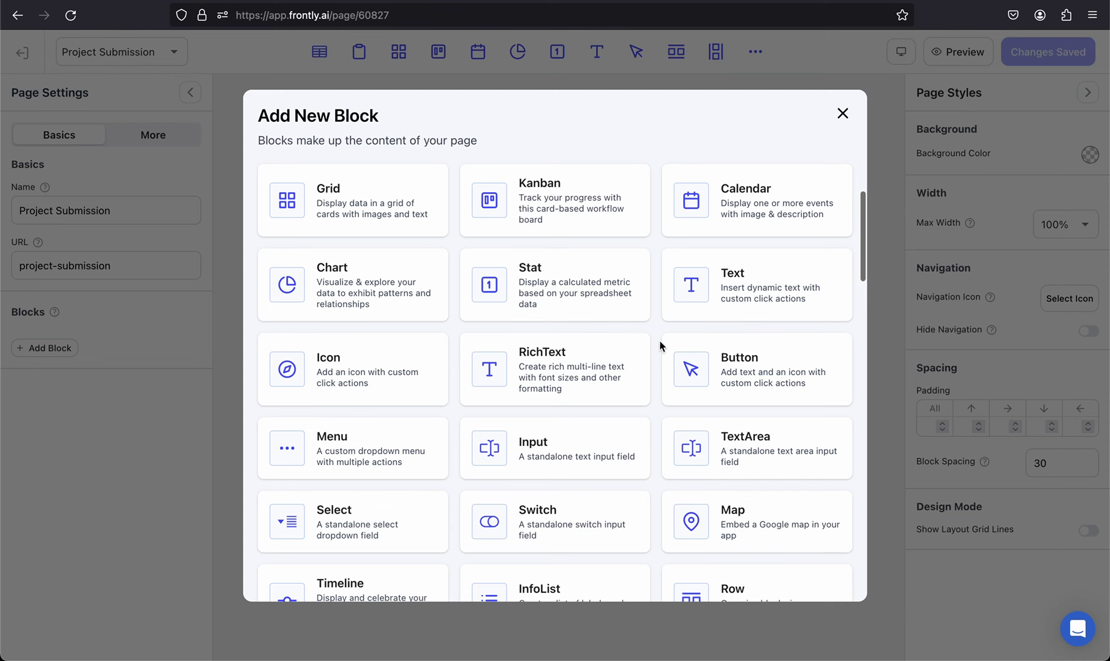
{"action": "scroll", "coordinate": [567, 429], "scroll_direction": "down", "scroll_amount": 1}
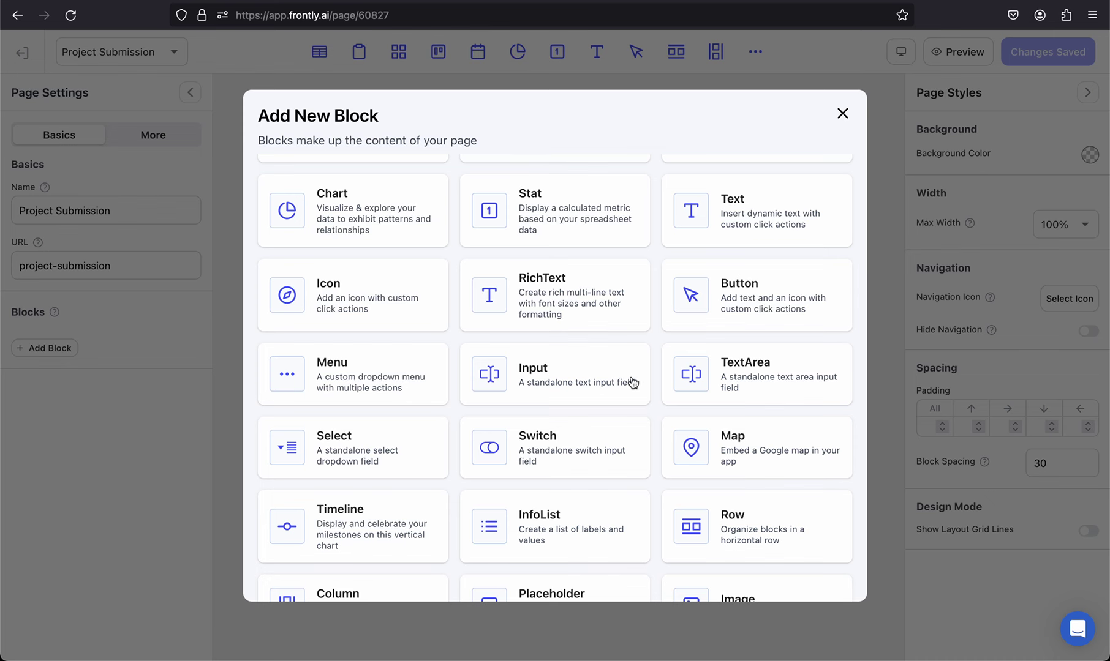
{"action": "scroll", "coordinate": [549, 442], "scroll_direction": "down", "scroll_amount": 7}
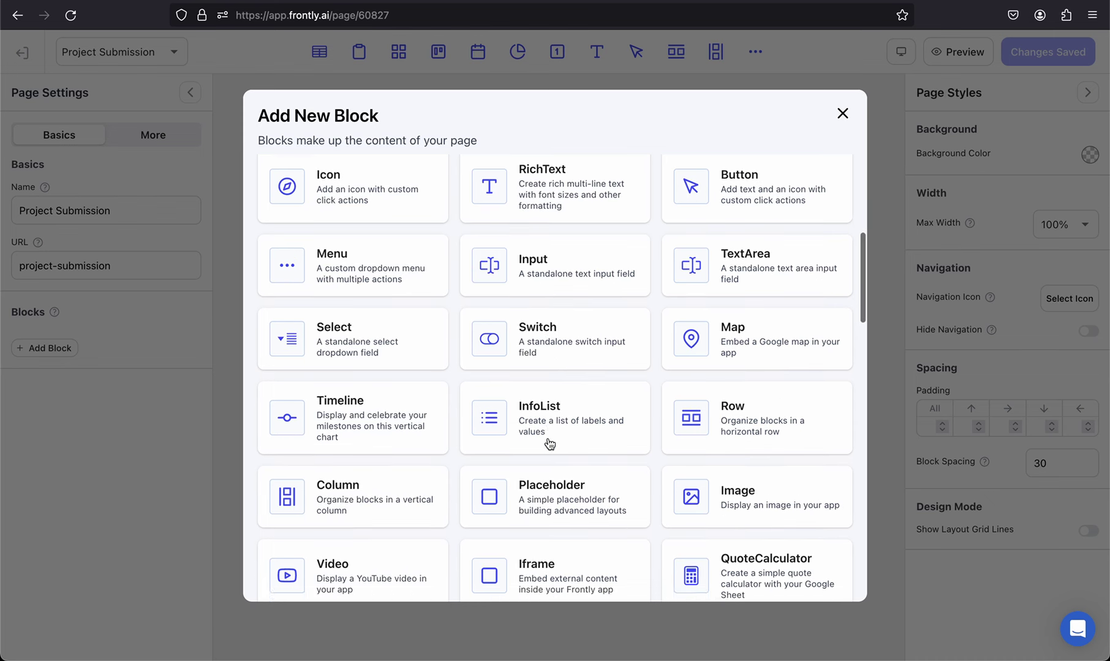
{"action": "scroll", "coordinate": [549, 437], "scroll_direction": "down", "scroll_amount": 2}
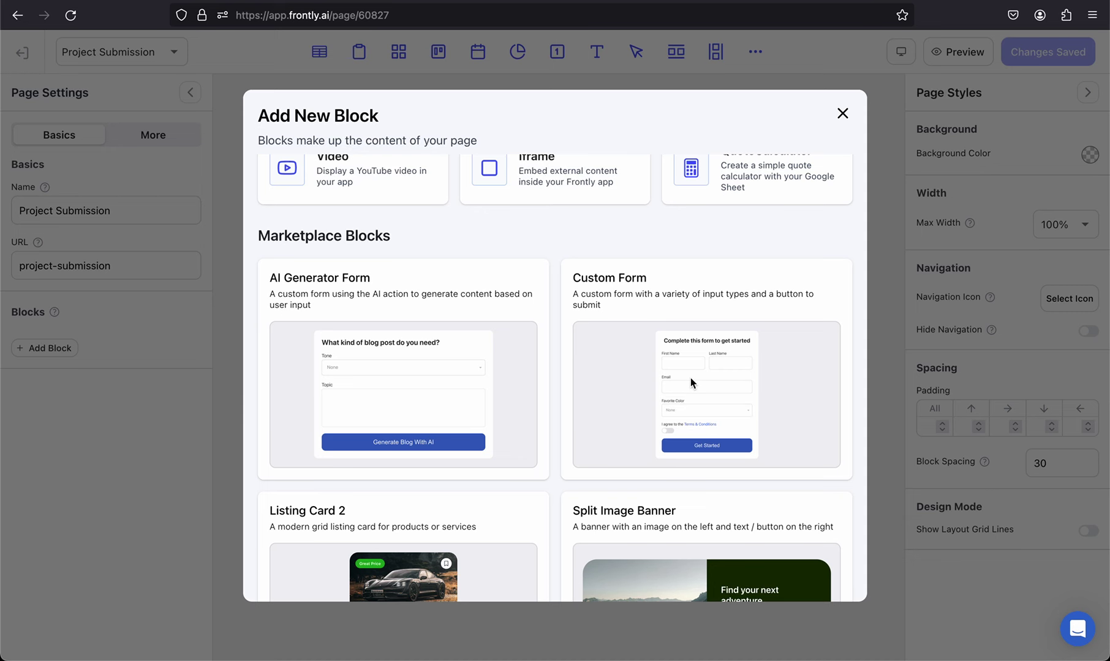
{"action": "left_click", "coordinate": [691, 384]}
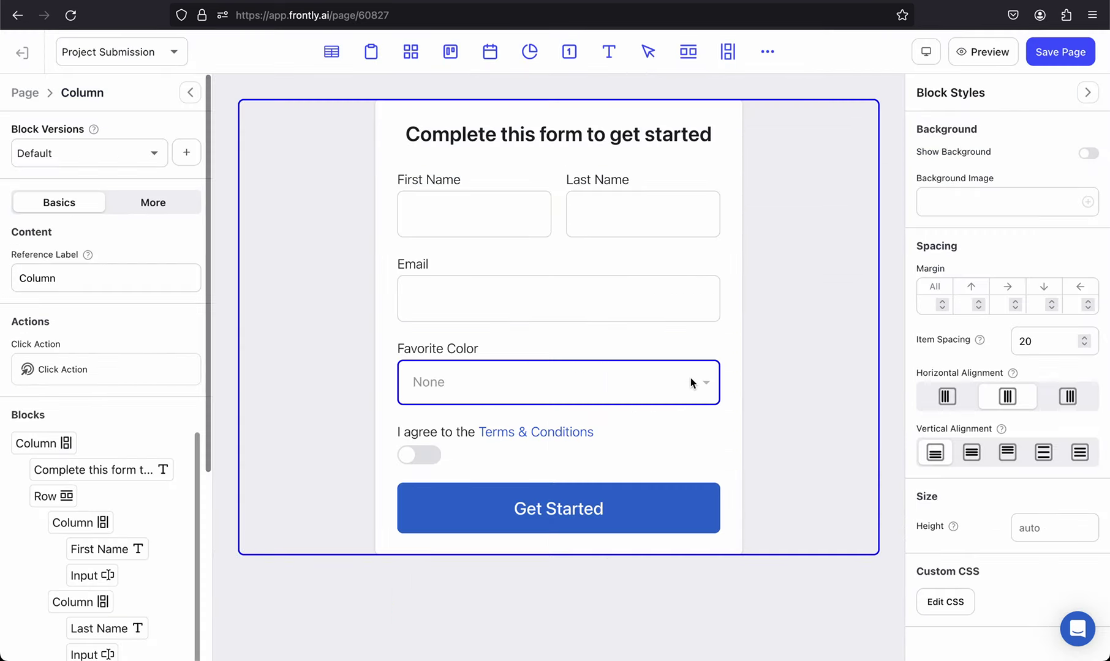
Step: Inspect the form's blocks and delete the Last Name input box
{"action": "left_click", "coordinate": [546, 162]}
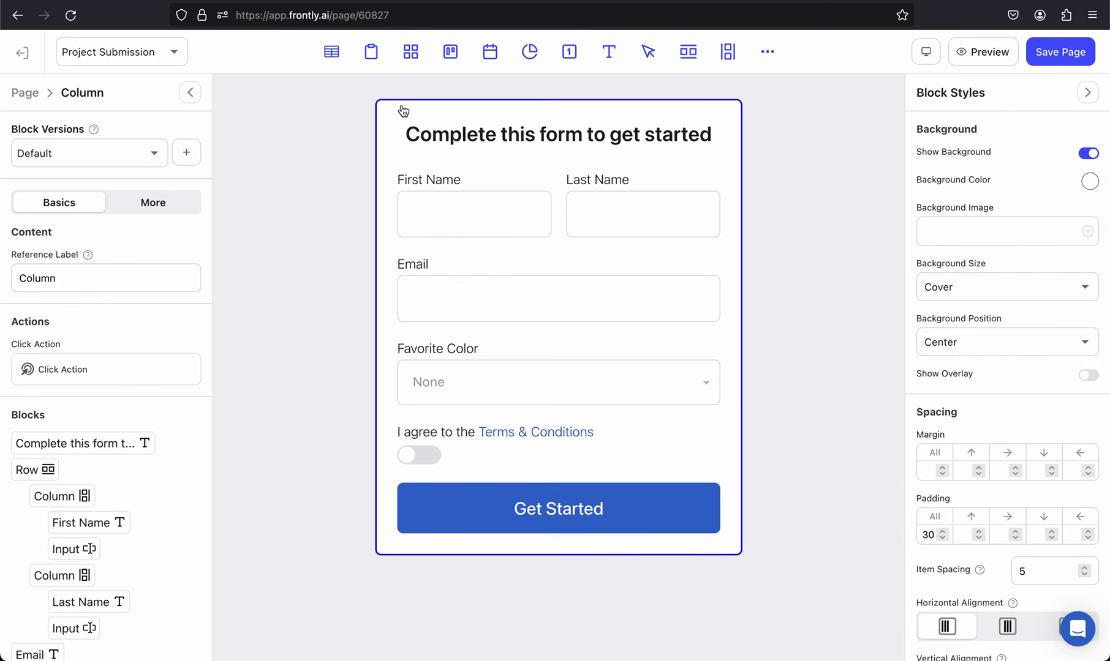
{"action": "left_click", "coordinate": [534, 138]}
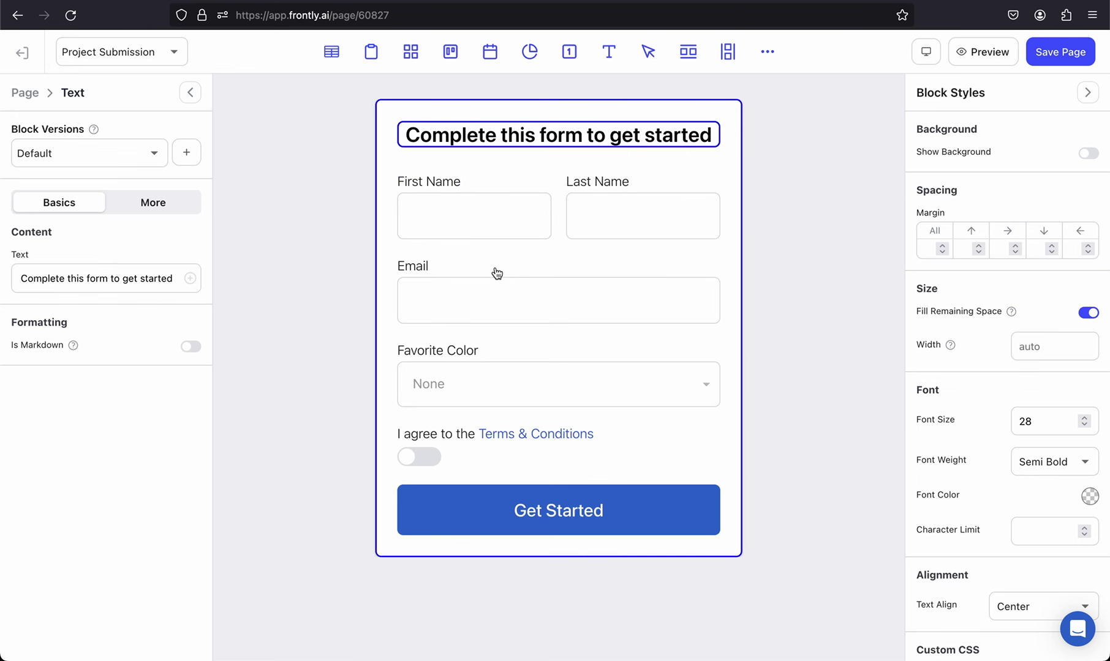
{"action": "left_click", "coordinate": [484, 223]}
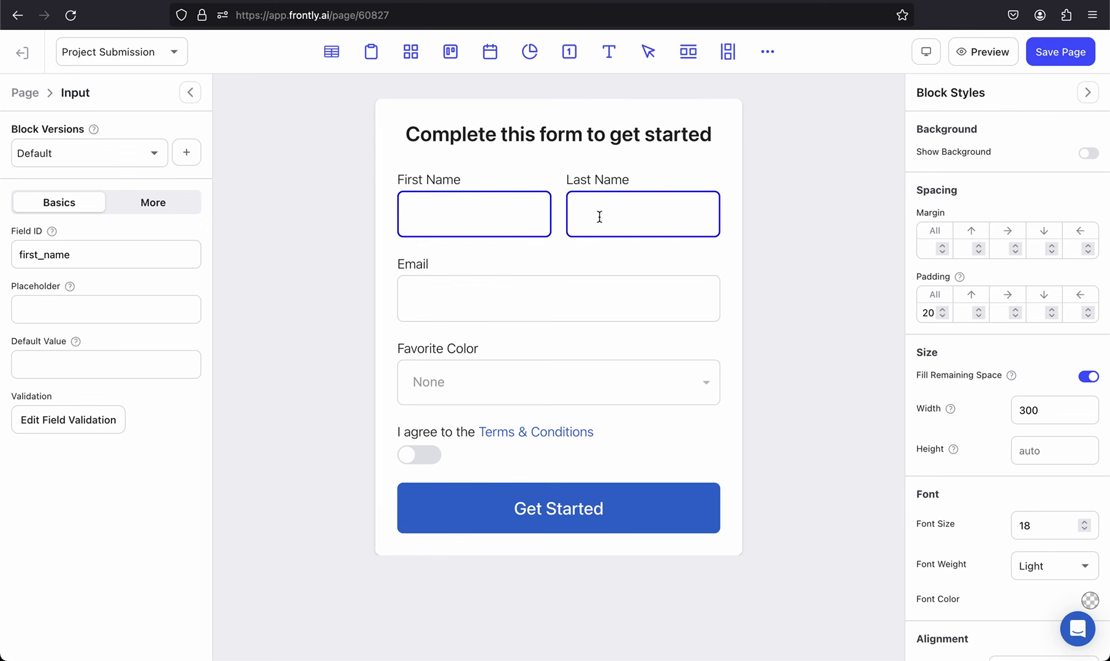
{"action": "left_click", "coordinate": [595, 218]}
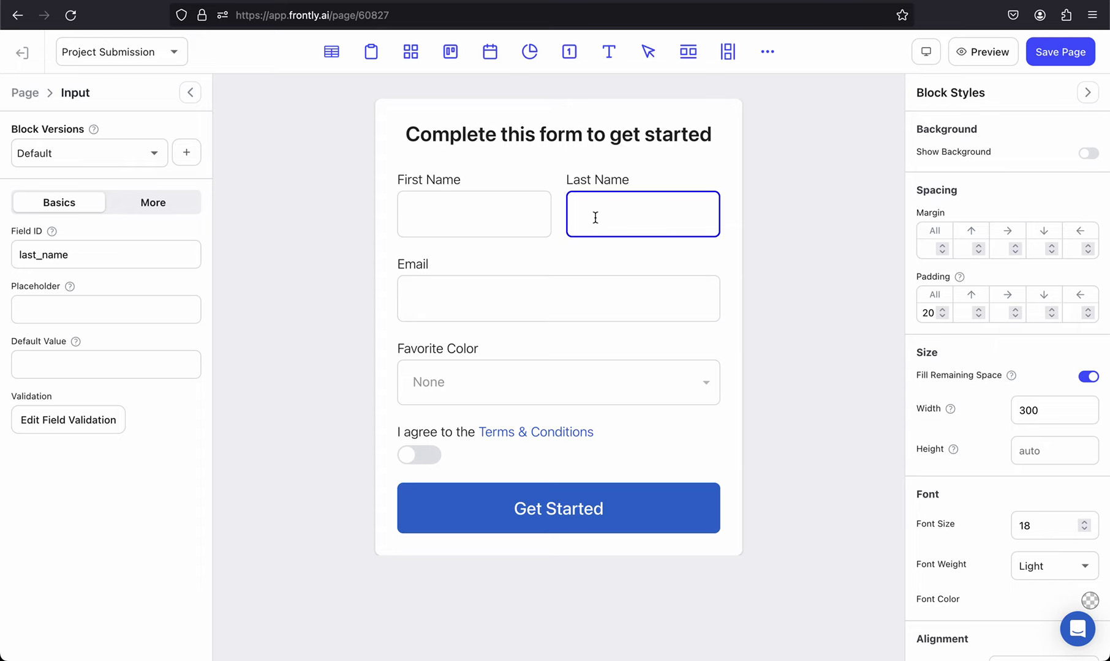
{"action": "key", "text": "Delete"}
Step: Confirm removing the Last Name input, then delete its label and the empty column
{"action": "left_click", "coordinate": [528, 415]}
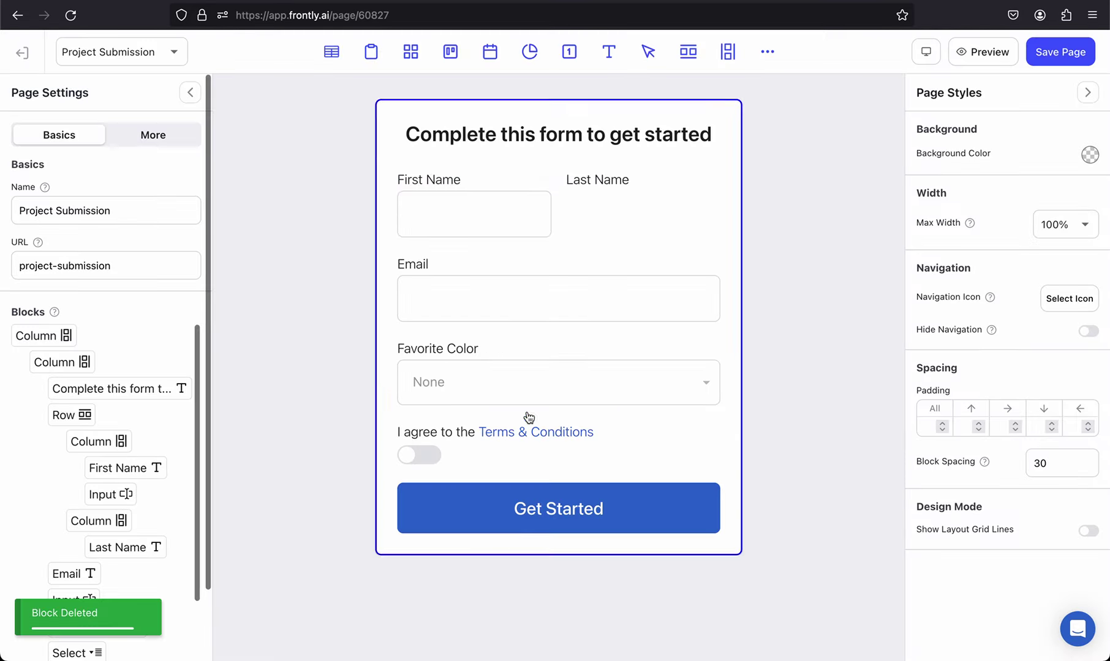
{"action": "left_click", "coordinate": [597, 184]}
{"action": "key", "text": "Delete"}
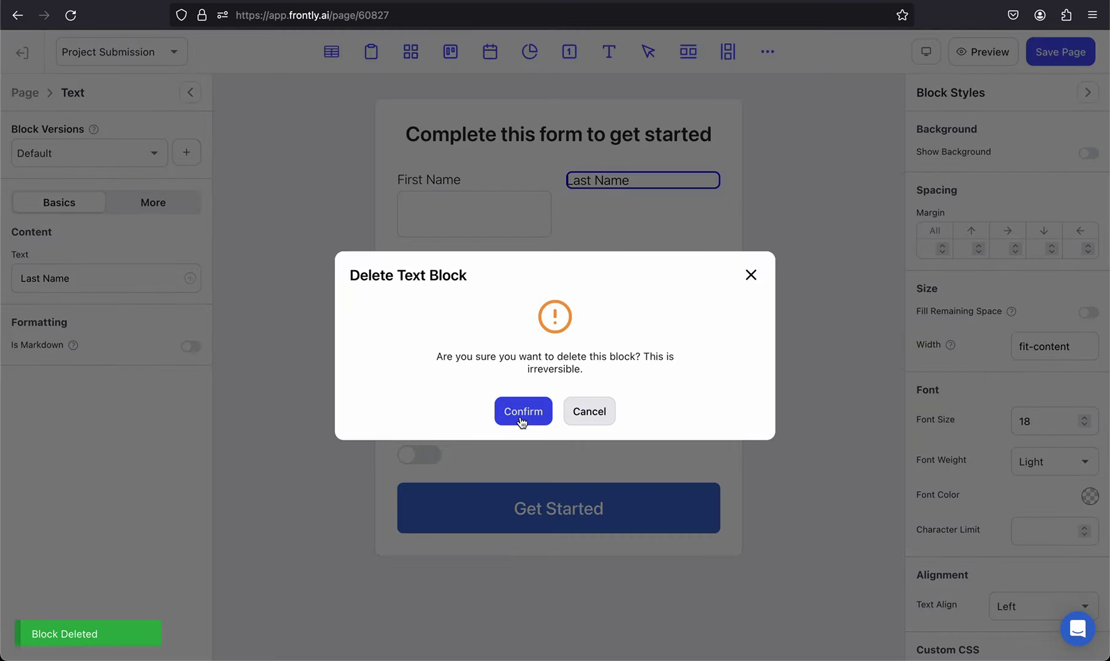
{"action": "left_click", "coordinate": [521, 419]}
{"action": "left_click", "coordinate": [607, 208]}
{"action": "key", "text": "Delete"}
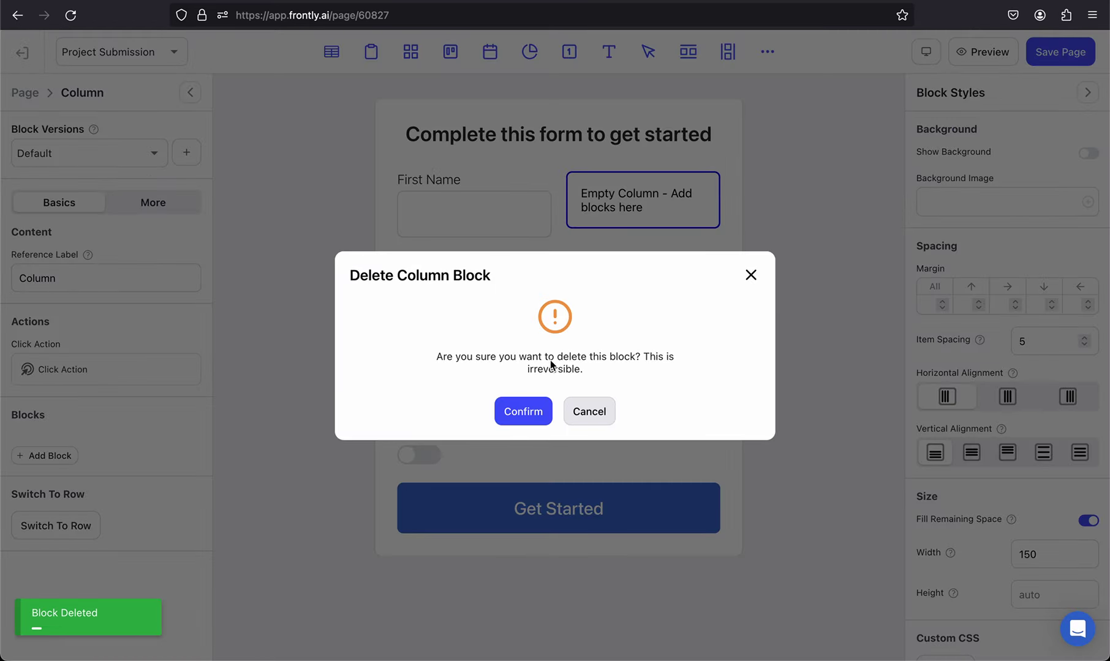
{"action": "left_click", "coordinate": [517, 416]}
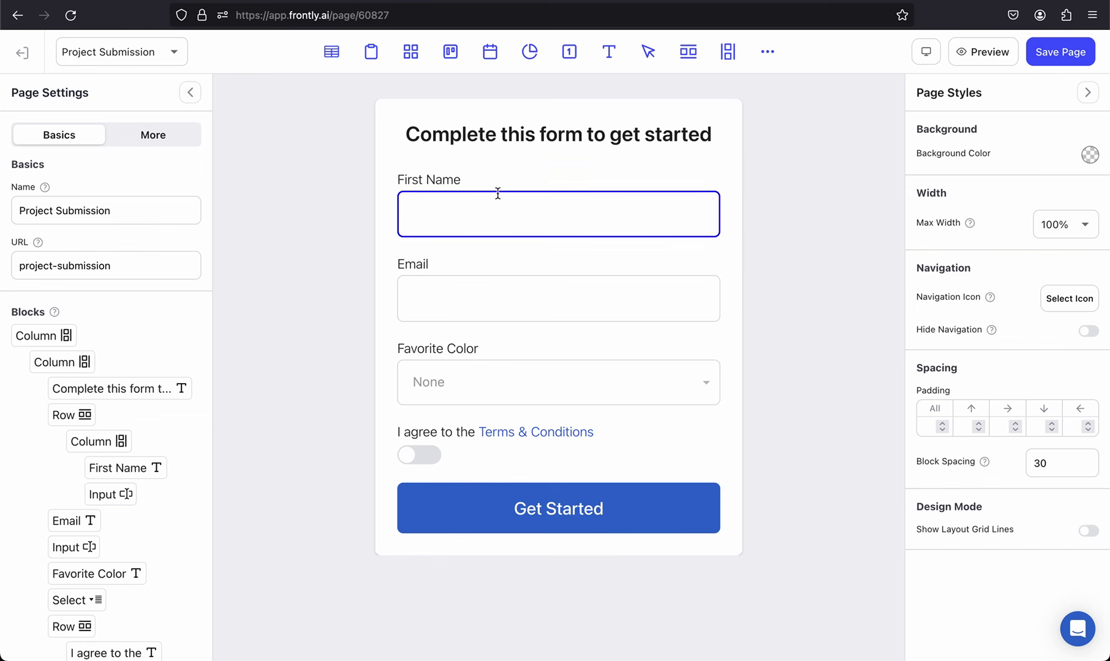
Step: Change the First Name label to read Full Name
{"action": "left_click", "coordinate": [448, 179]}
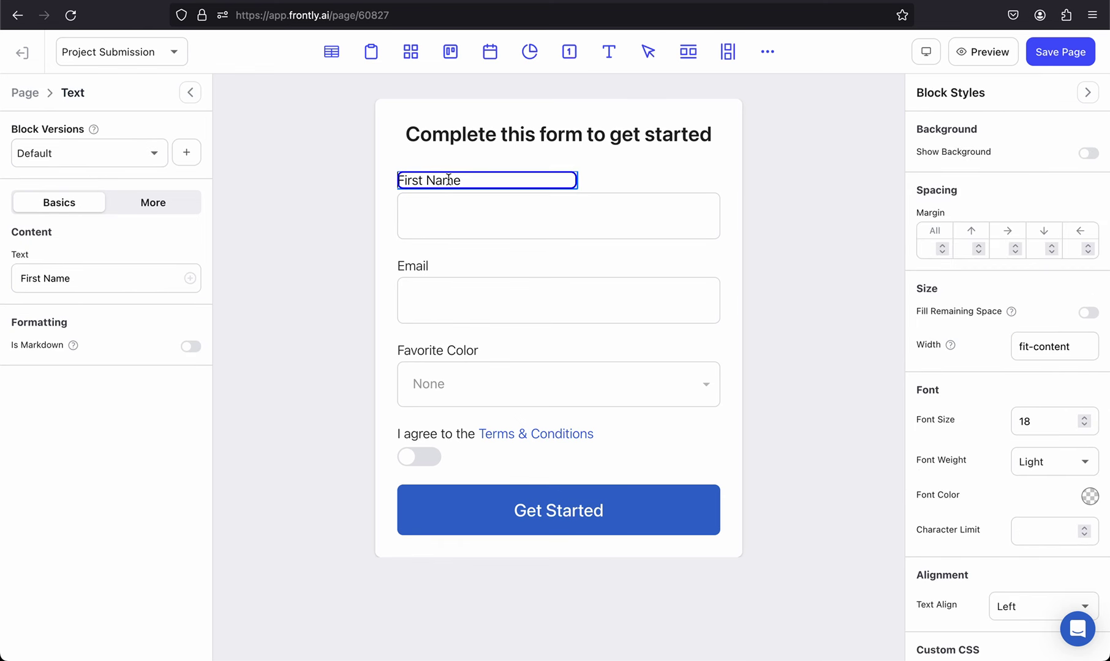
{"action": "left_click_drag", "start_coordinate": [46, 278], "coordinate": [9, 277]}
{"action": "type", "text": "Full"}
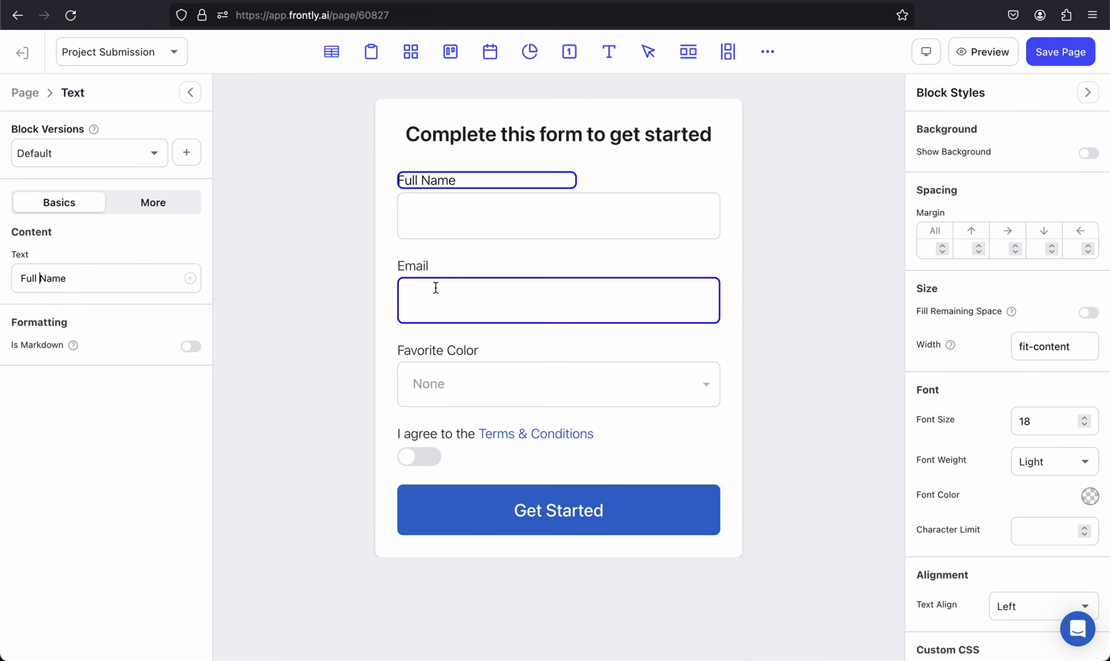
{"action": "key", "text": "super+Tab"}
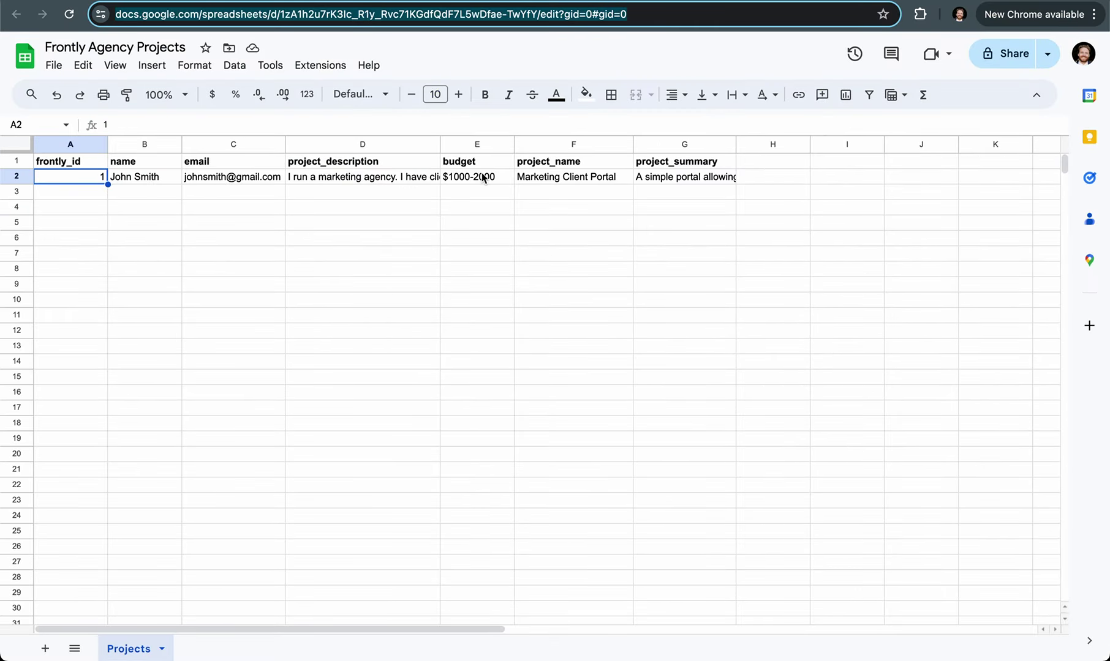
{"action": "key", "text": "super+Tab"}
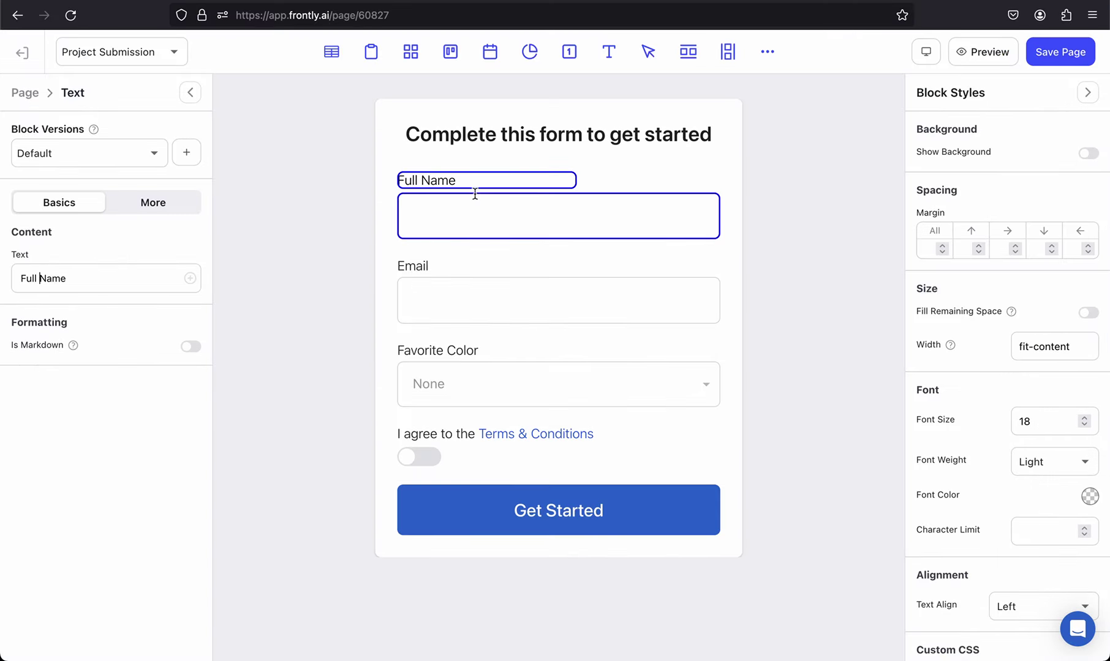
{"action": "left_click", "coordinate": [512, 315]}
{"action": "left_click", "coordinate": [507, 372]}
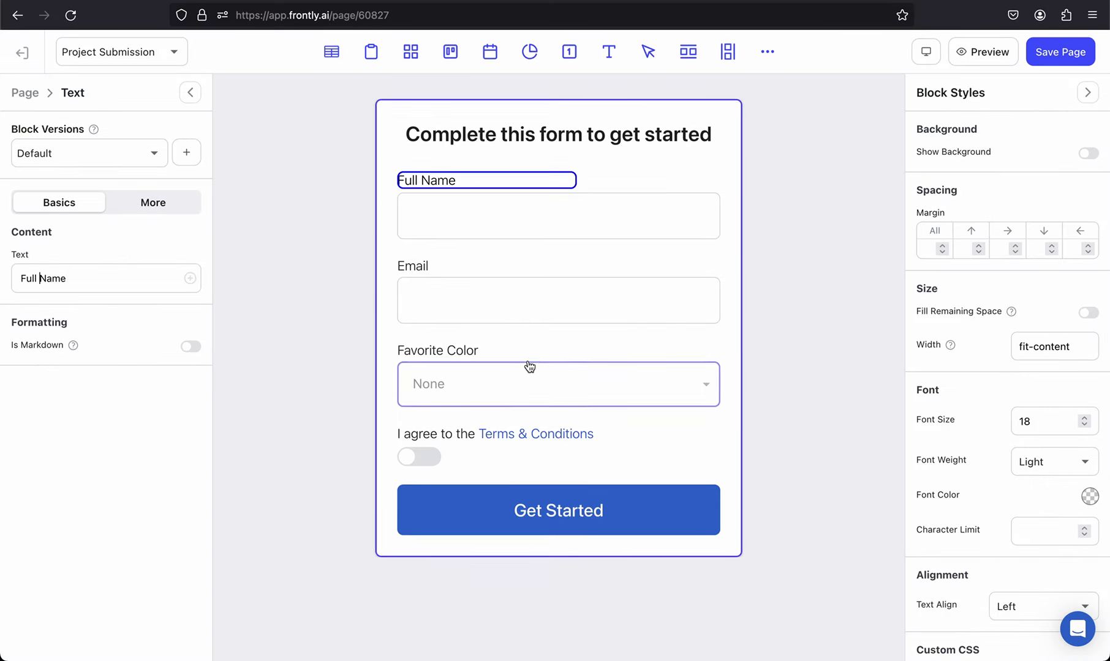
Step: Rename the Favorite Color label to Budget
{"action": "left_click", "coordinate": [468, 350]}
{"action": "left_click", "coordinate": [136, 278]}
{"action": "key", "text": "super+a"}
{"action": "type", "text": "Budget"}
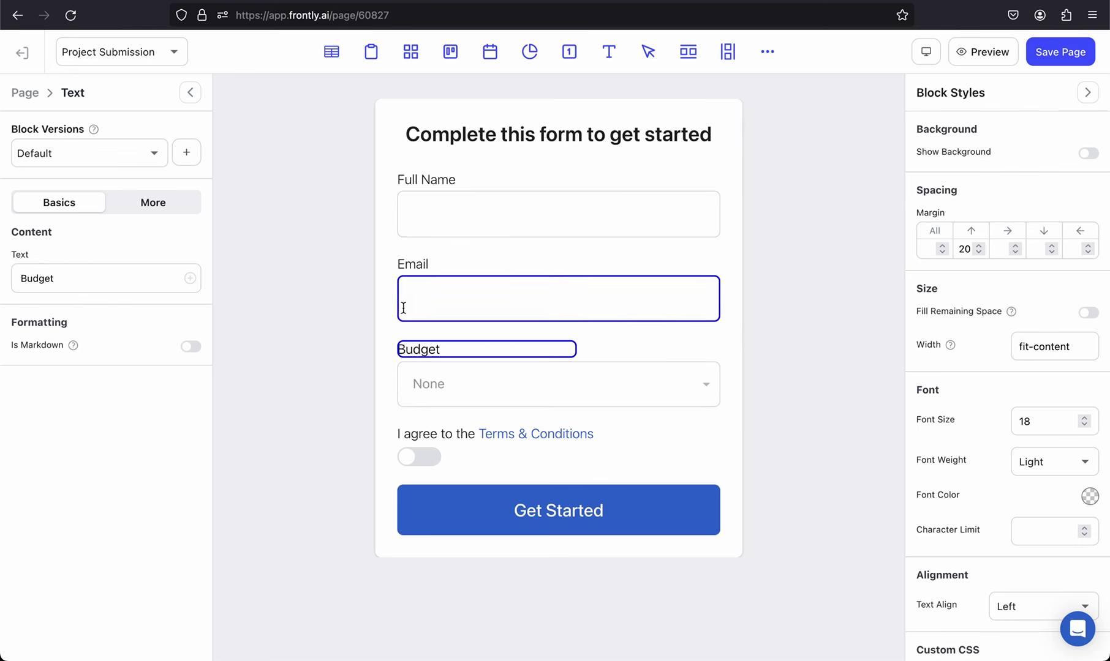
Step: Remove the Blue and Green options and relabel Red as '$1,000 - $2,000'
{"action": "left_click", "coordinate": [479, 387]}
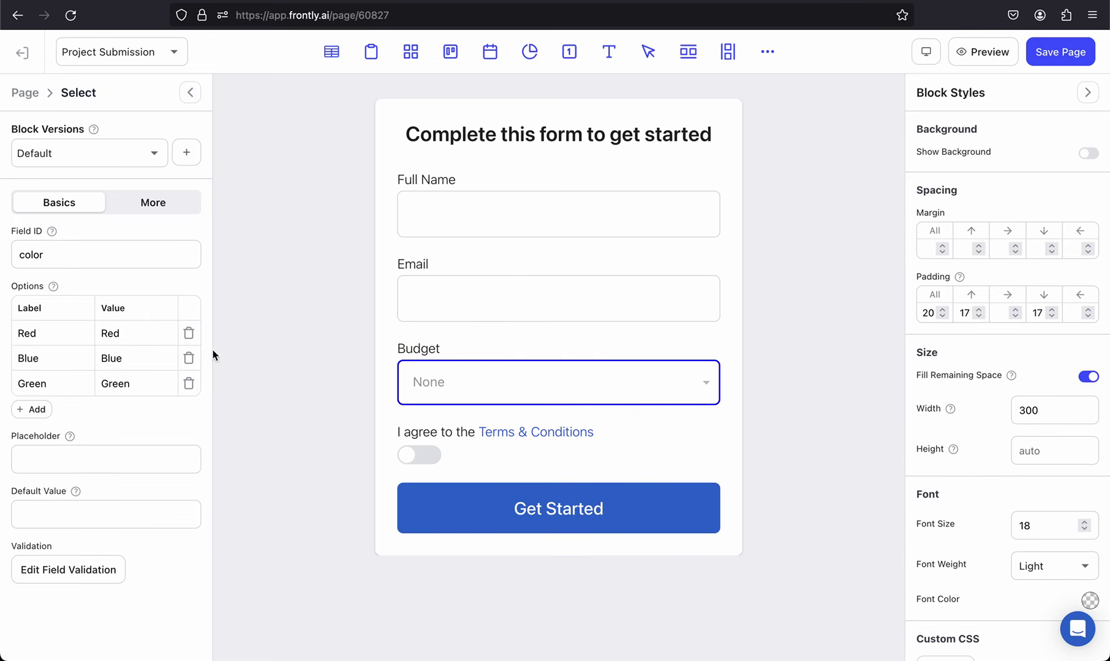
{"action": "left_click", "coordinate": [188, 359]}
{"action": "left_click", "coordinate": [189, 361]}
{"action": "left_click", "coordinate": [73, 337]}
{"action": "key", "text": "super+a"}
{"action": "type", "text": "$10"}
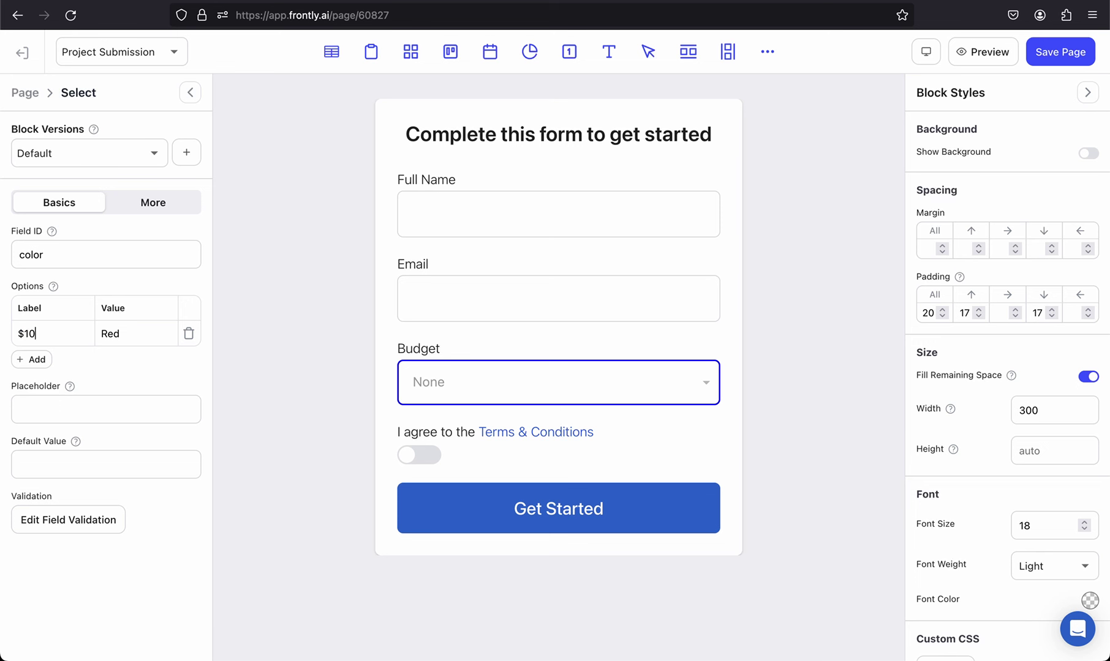
{"action": "type", "text": "00 - $2,000"}
{"action": "left_click_drag", "start_coordinate": [55, 333], "coordinate": [105, 333]}
{"action": "left_click", "coordinate": [73, 334]}
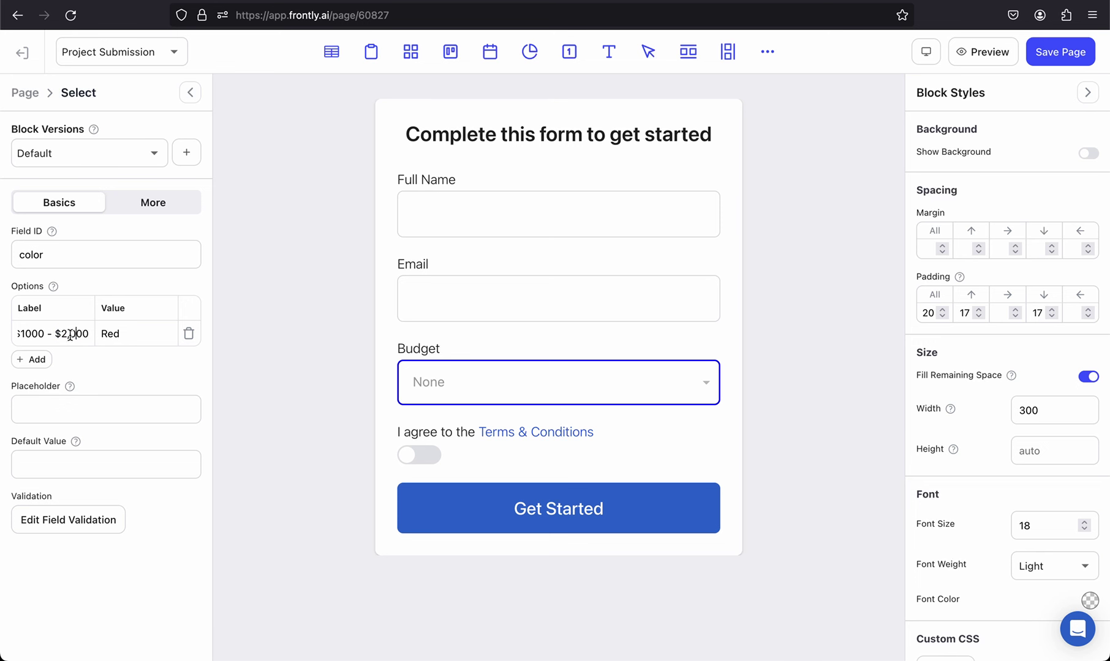
{"action": "left_click", "coordinate": [26, 333]}
{"action": "type", "text": ","}
Step: Set the first option's value to 1000-2000
{"action": "left_click_drag", "start_coordinate": [37, 333], "coordinate": [149, 331]}
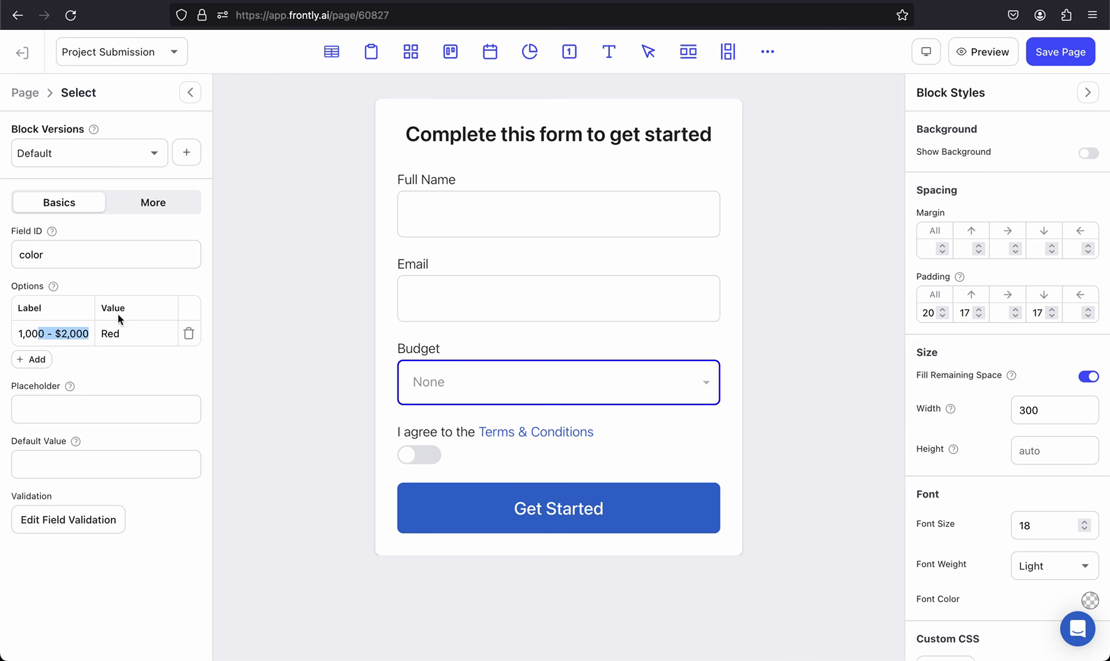
{"action": "left_click", "coordinate": [46, 335]}
{"action": "left_click_drag", "start_coordinate": [53, 333], "coordinate": [4, 339]}
{"action": "left_click", "coordinate": [147, 335]}
{"action": "double_click", "coordinate": [147, 334]}
{"action": "key", "text": "BackSpace"}
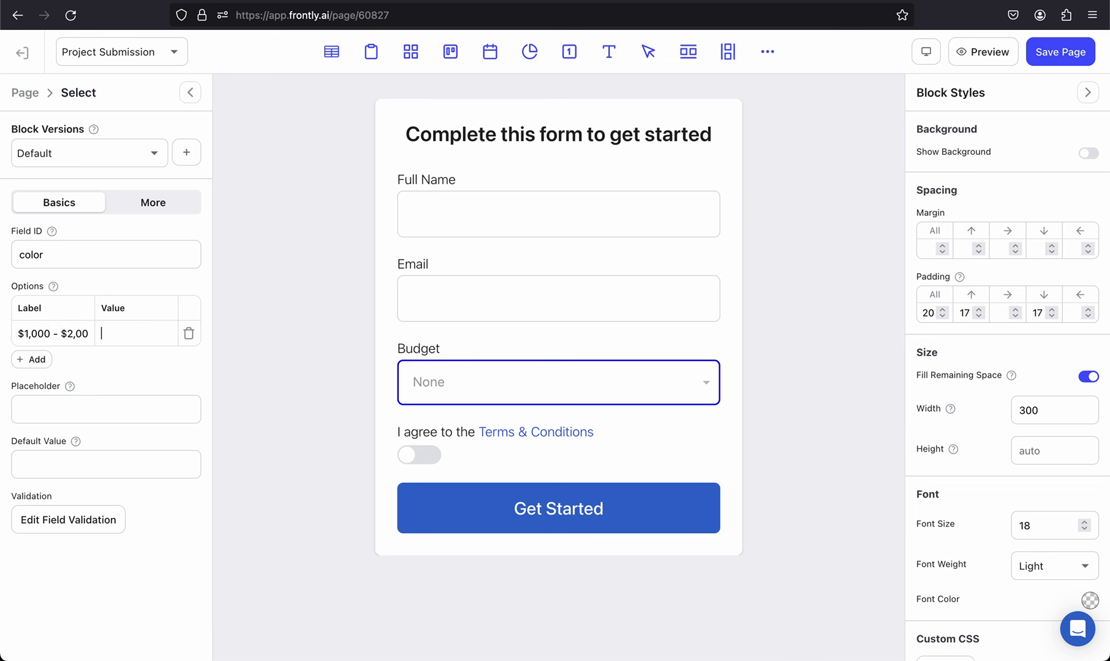
{"action": "type", "text": "1000-20"}
{"action": "triple_click", "coordinate": [65, 333]}
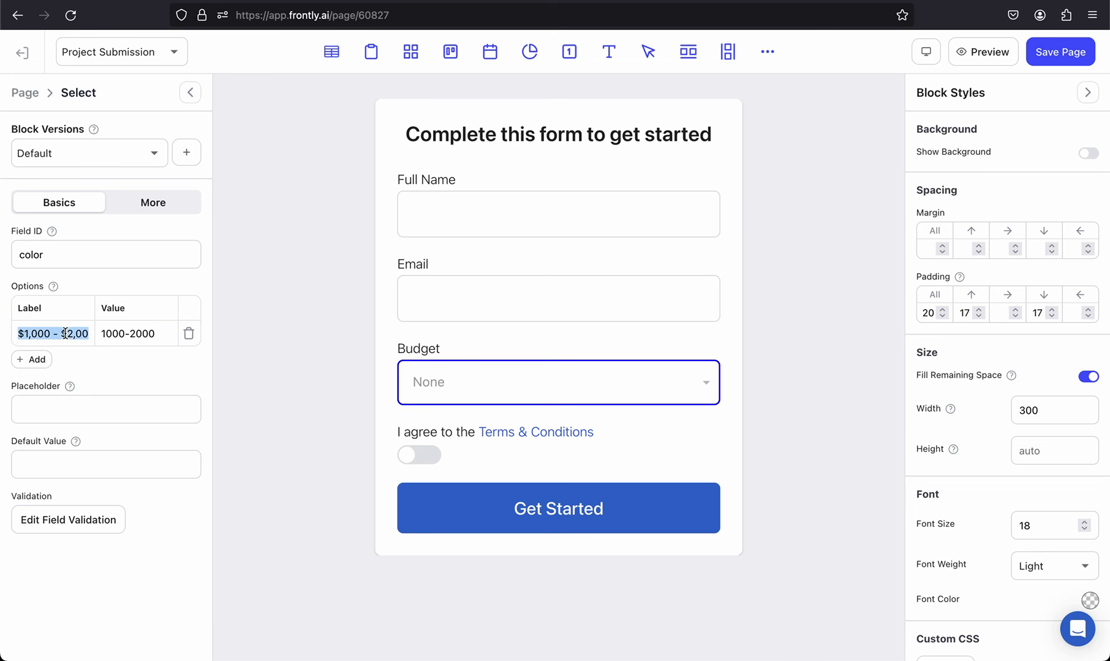
Step: Add a second option, its label adapted from the copied $1,000 - $2,000 range
{"action": "left_click", "coordinate": [33, 359]}
{"action": "left_click_drag", "start_coordinate": [66, 357], "coordinate": [13, 361]}
{"action": "type", "text": "$1,000 - $2,000"}
{"action": "key", "text": "Home"}
{"action": "key", "text": "Right"}
{"action": "key", "text": "Delete"}
{"action": "type", "text": "2"}
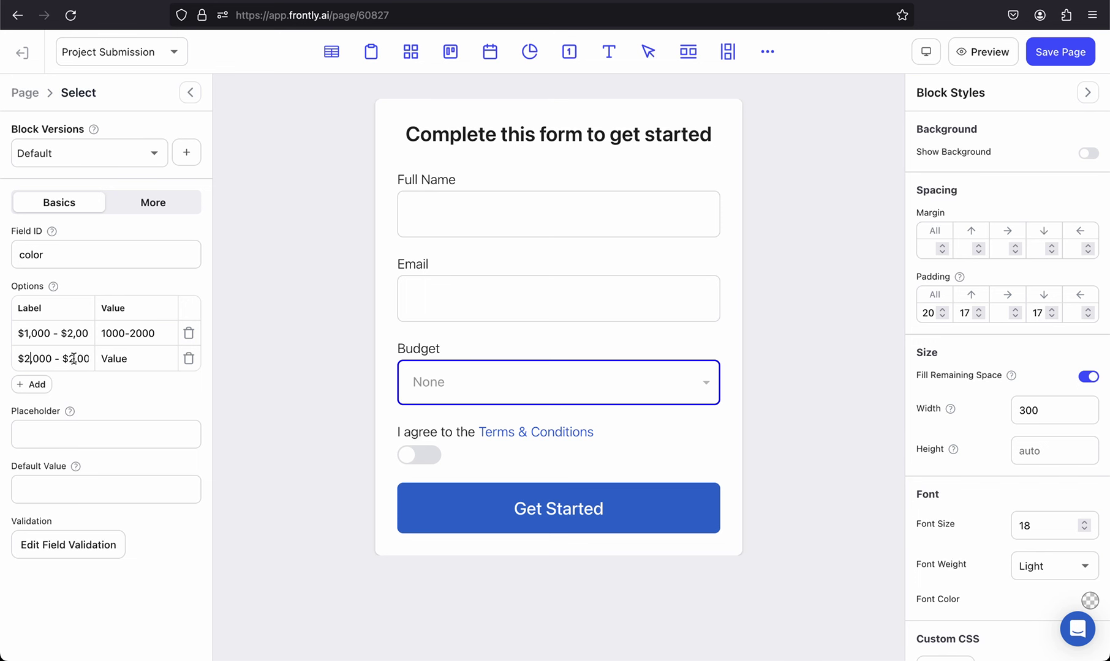
{"action": "left_click_drag", "start_coordinate": [69, 358], "coordinate": [164, 359]}
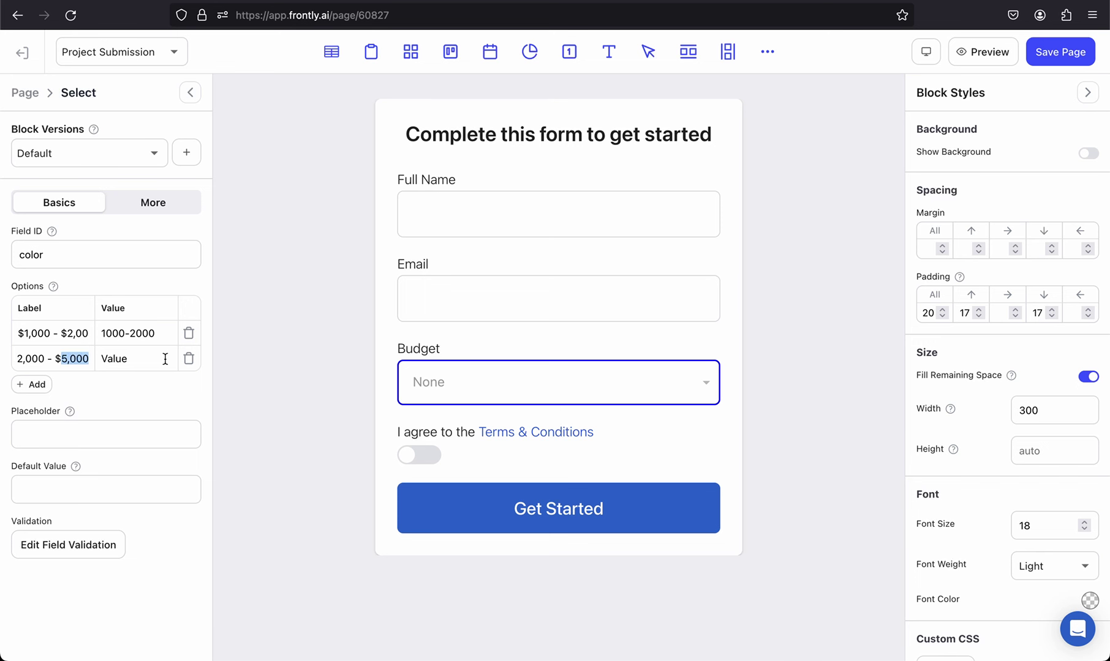
{"action": "key", "text": "Right"}
Step: Add a third option valued 5000+ and set the second option's value to 2000-5000
{"action": "left_click", "coordinate": [32, 384]}
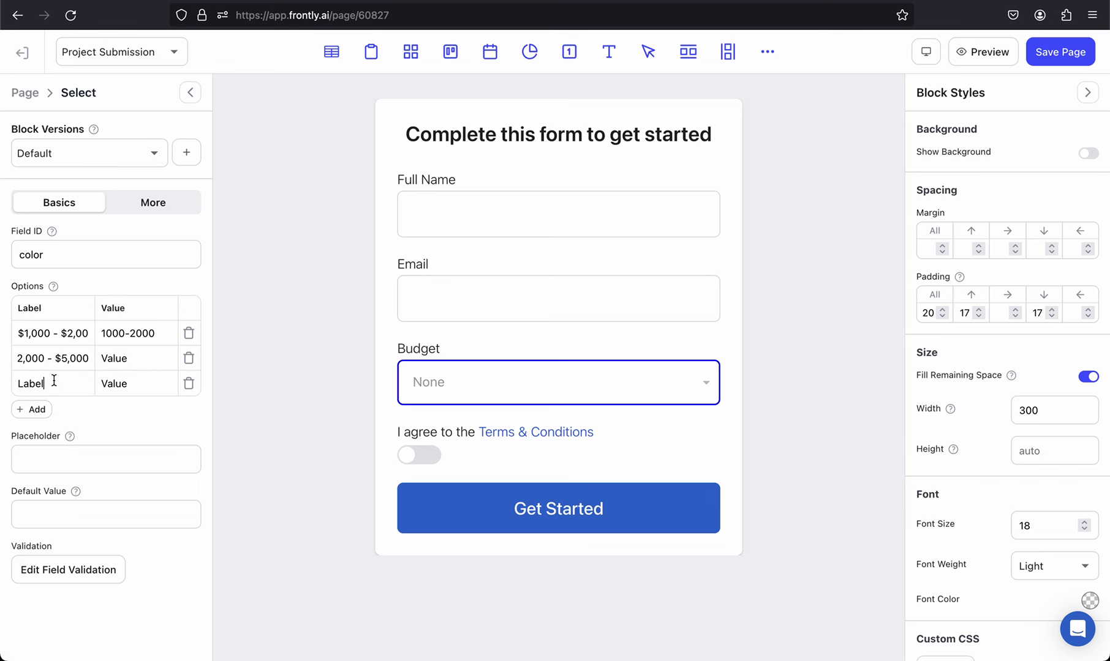
{"action": "double_click", "coordinate": [54, 381]}
{"action": "type", "text": "$5,000+"}
{"action": "double_click", "coordinate": [130, 383]}
{"action": "type", "text": "5000+"}
{"action": "double_click", "coordinate": [141, 361]}
{"action": "type", "text": "2000-500"}
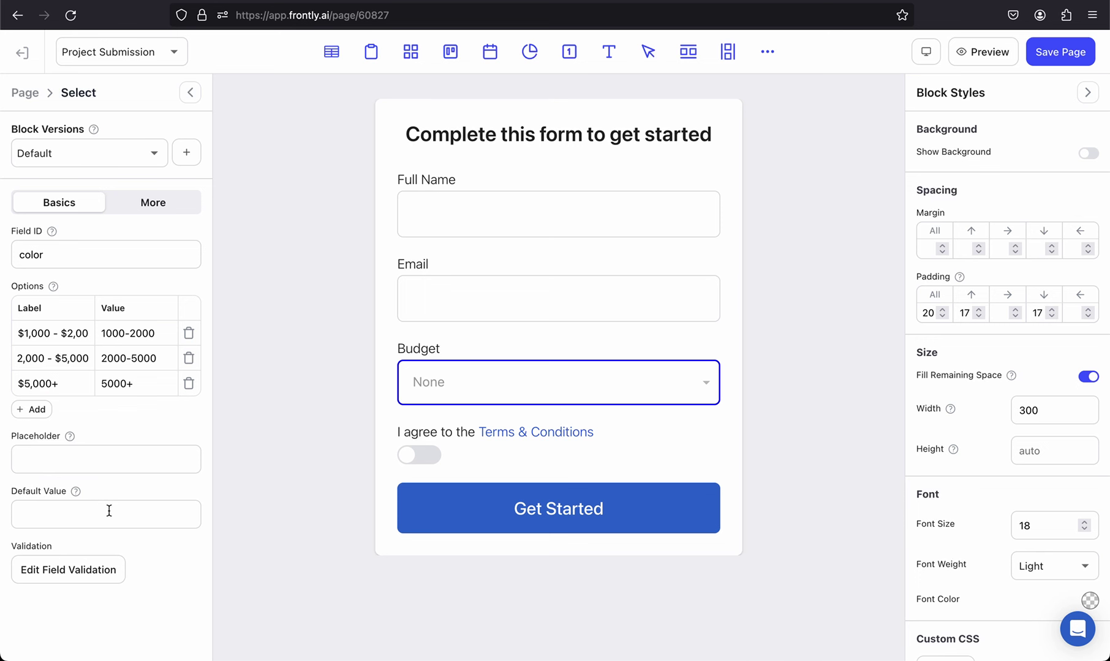
Step: Set the dropdown's default value to 1000-2000
{"action": "left_click", "coordinate": [134, 332]}
{"action": "key", "text": "ctrl+c"}
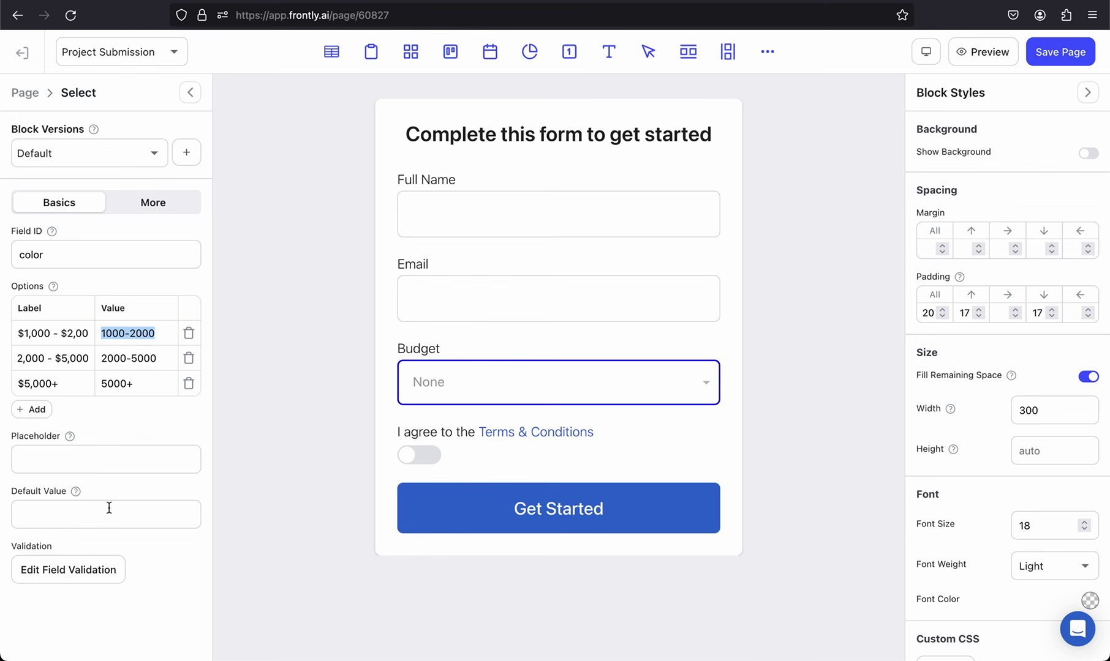
{"action": "left_click", "coordinate": [109, 508]}
{"action": "key", "text": "ctrl+v"}
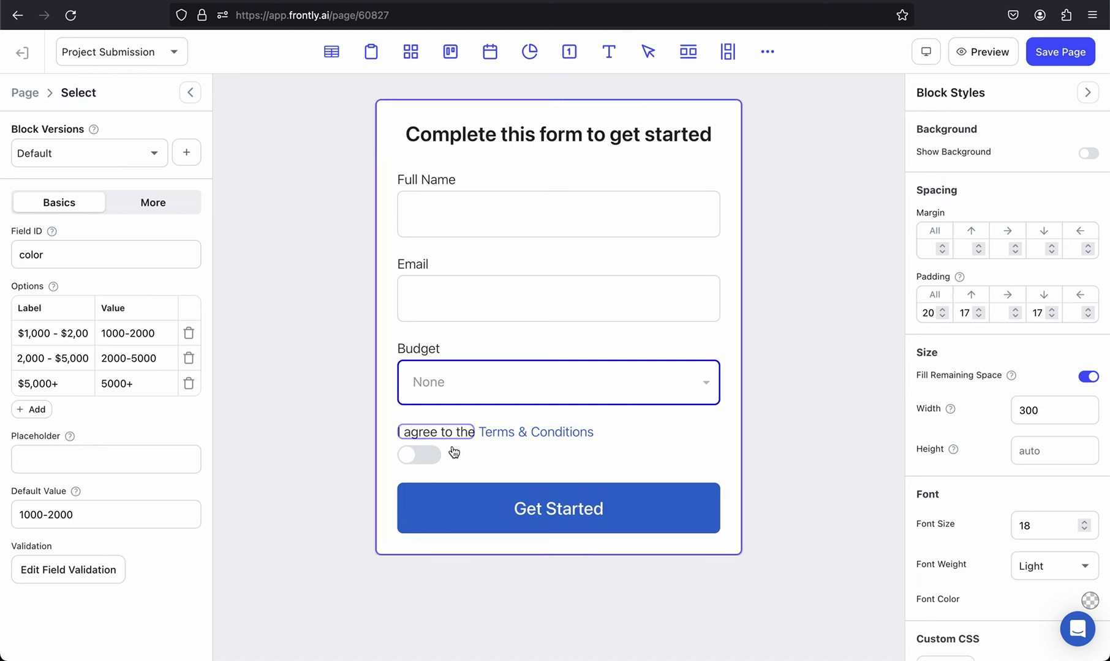
Step: Delete the terms toggle, the 'I agree to the' text and the Terms & Conditions text
{"action": "left_click", "coordinate": [430, 460]}
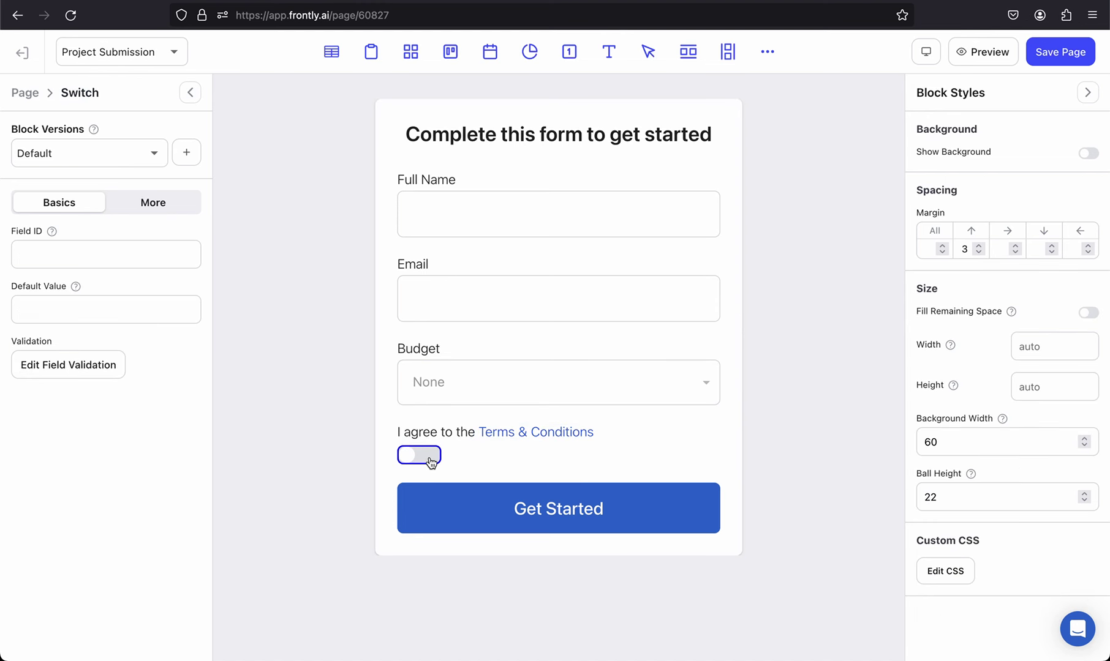
{"action": "key", "text": "Delete"}
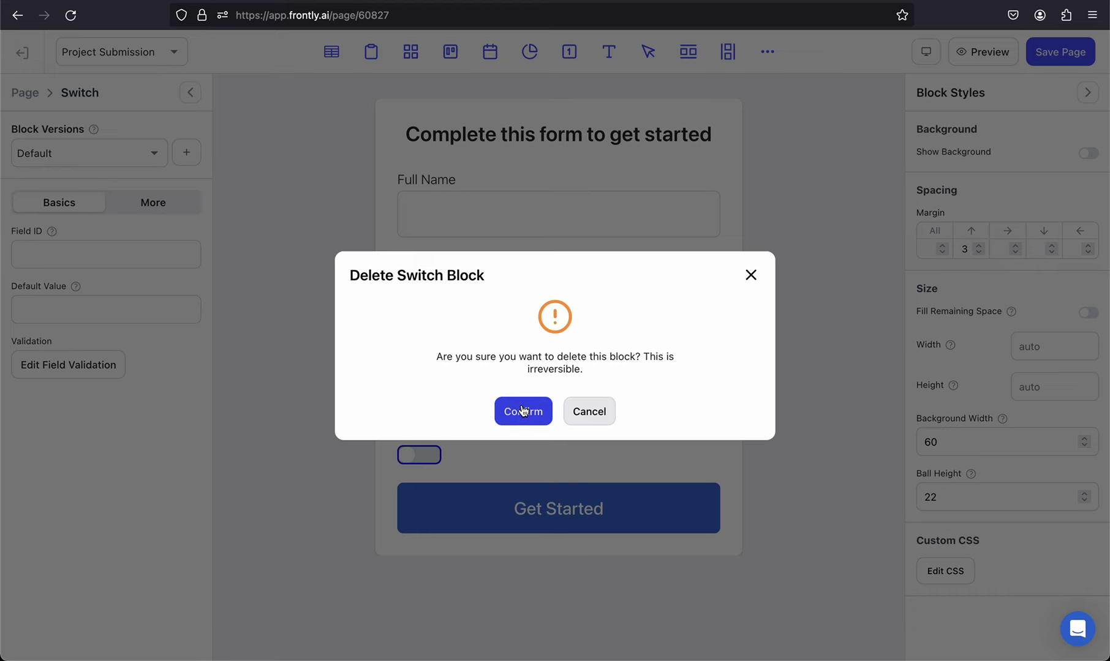
{"action": "left_click", "coordinate": [524, 409]}
{"action": "left_click", "coordinate": [475, 432]}
{"action": "key", "text": "Delete"}
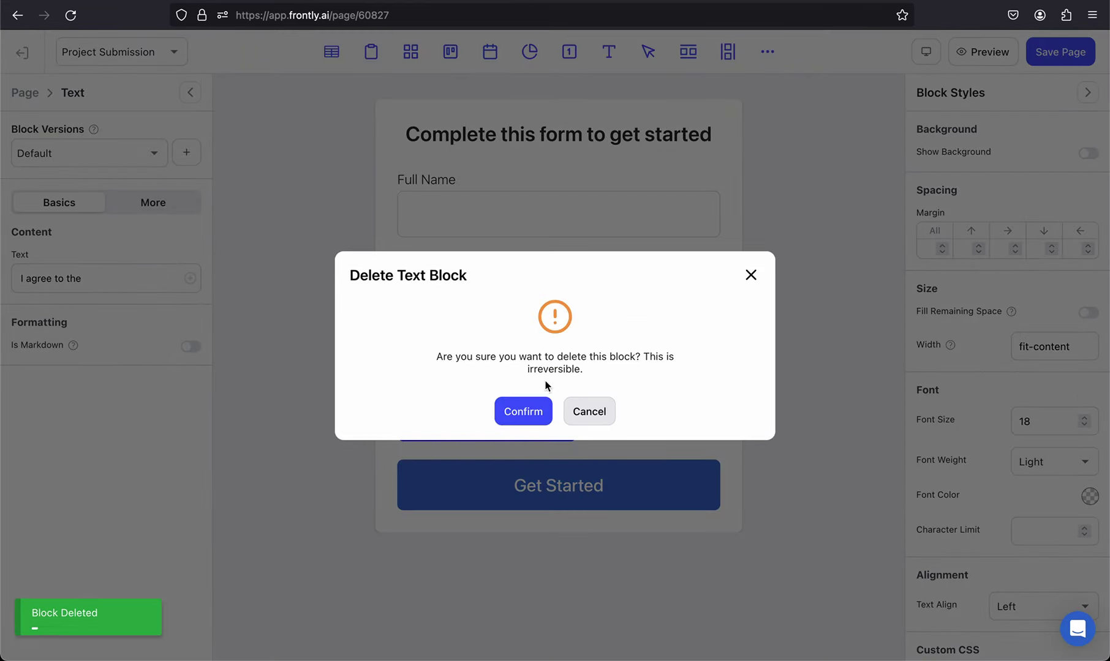
{"action": "left_click", "coordinate": [516, 413]}
{"action": "left_click", "coordinate": [511, 433]}
{"action": "key", "text": "Delete"}
{"action": "left_click", "coordinate": [530, 413]}
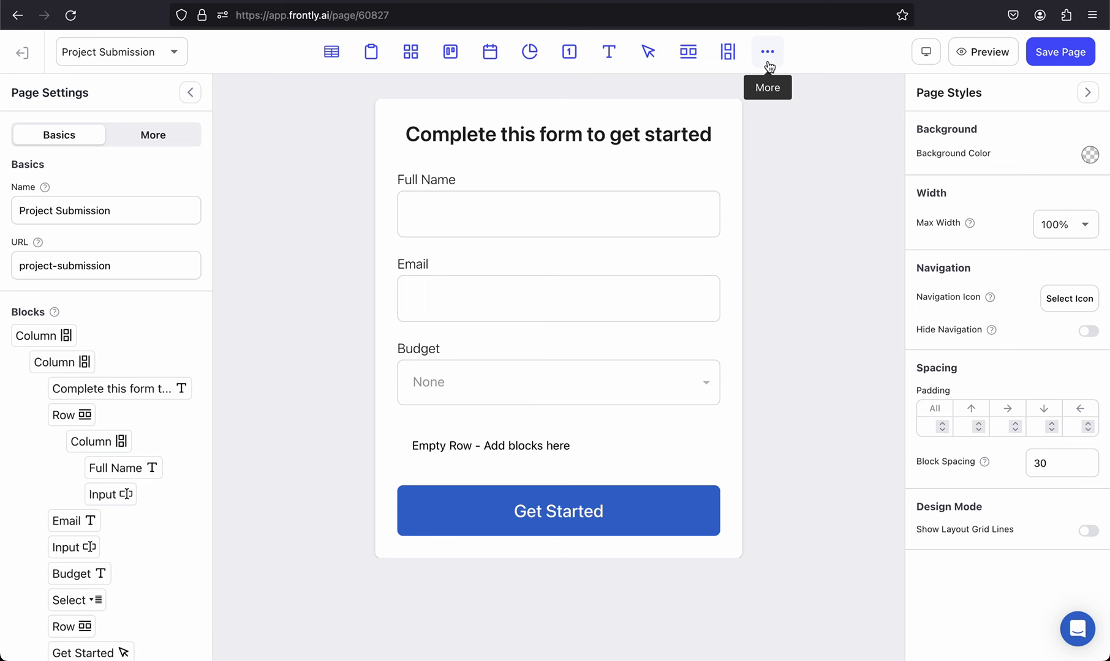
Step: Delete the leftover empty row below the Budget dropdown
{"action": "left_click", "coordinate": [519, 446]}
{"action": "key", "text": "Delete"}
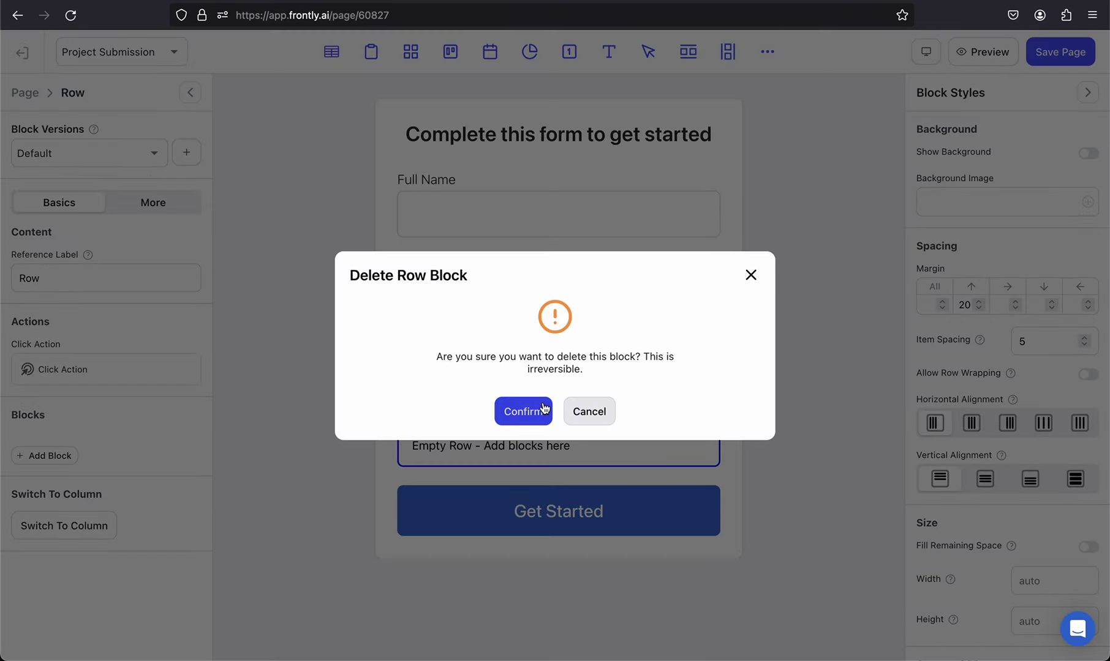
{"action": "left_click", "coordinate": [537, 409]}
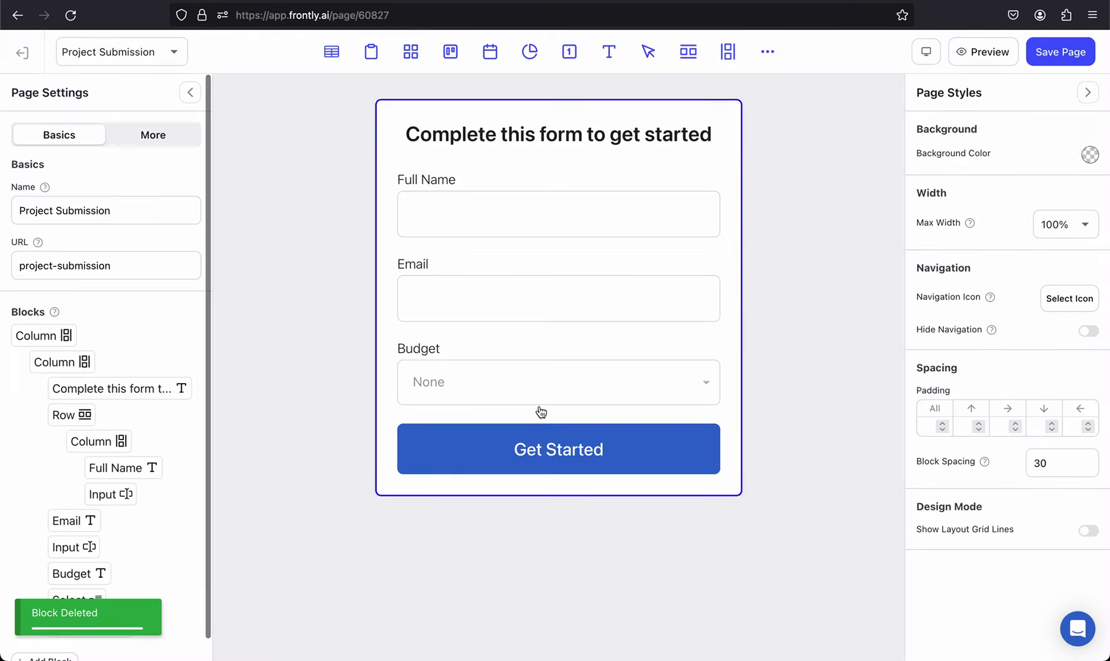
{"action": "left_click", "coordinate": [436, 416]}
{"action": "scroll", "coordinate": [141, 508], "scroll_direction": "down", "scroll_amount": 2}
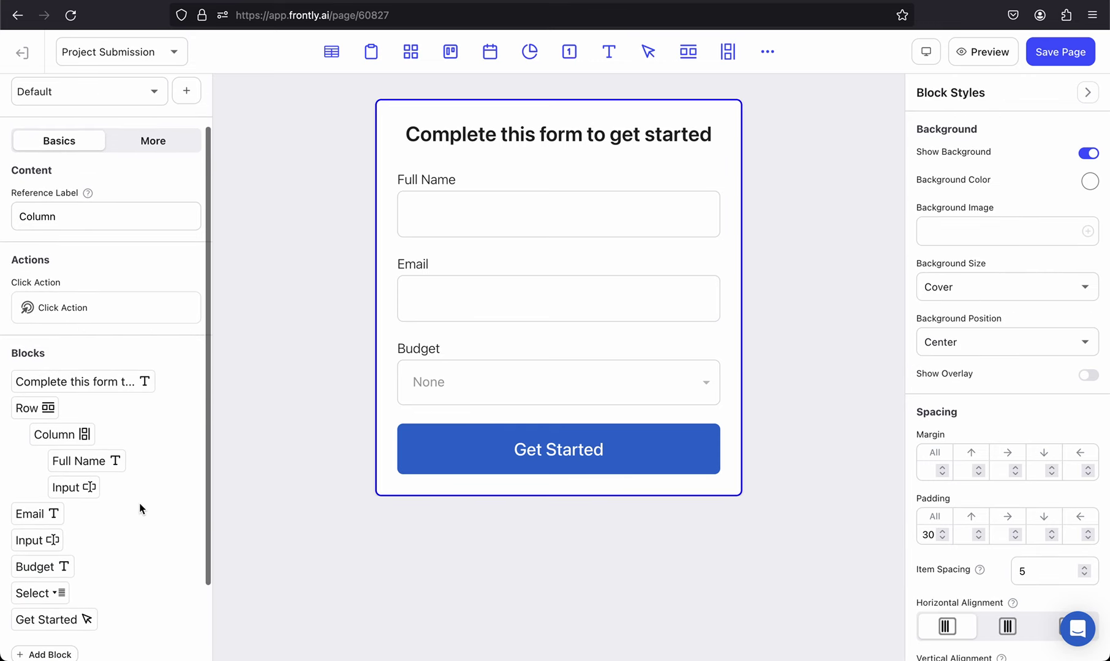
Step: Add a TextArea block via a 'text' search and move it under the Budget dropdown
{"action": "scroll", "coordinate": [140, 488], "scroll_direction": "down", "scroll_amount": 3}
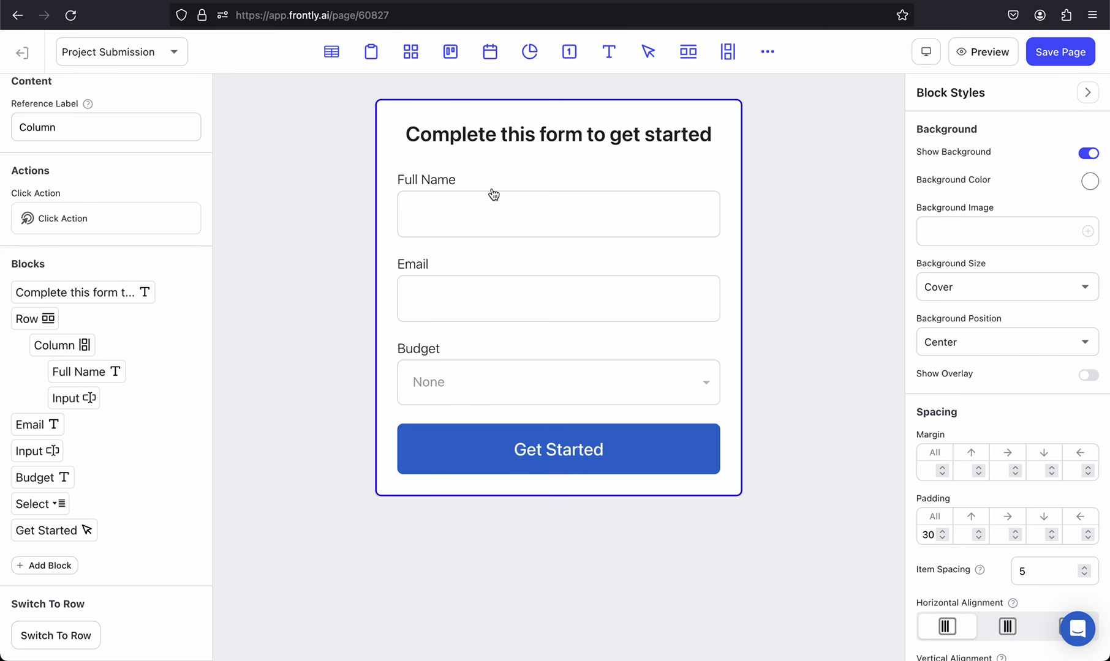
{"action": "left_click", "coordinate": [769, 54]}
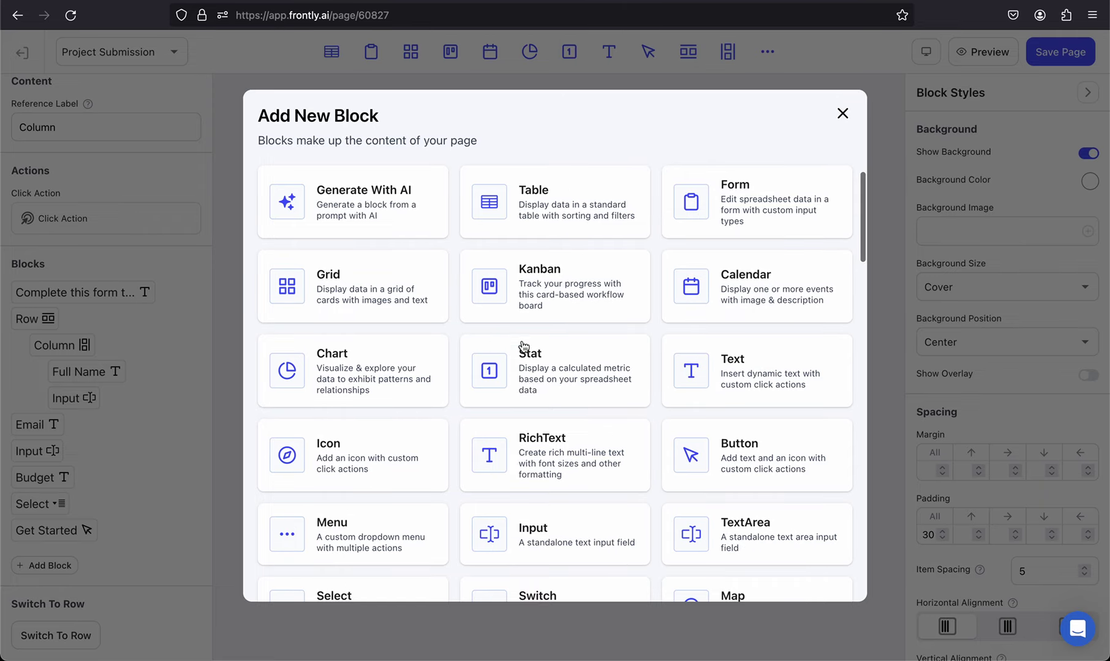
{"action": "scroll", "coordinate": [499, 376], "scroll_direction": "down", "scroll_amount": 5}
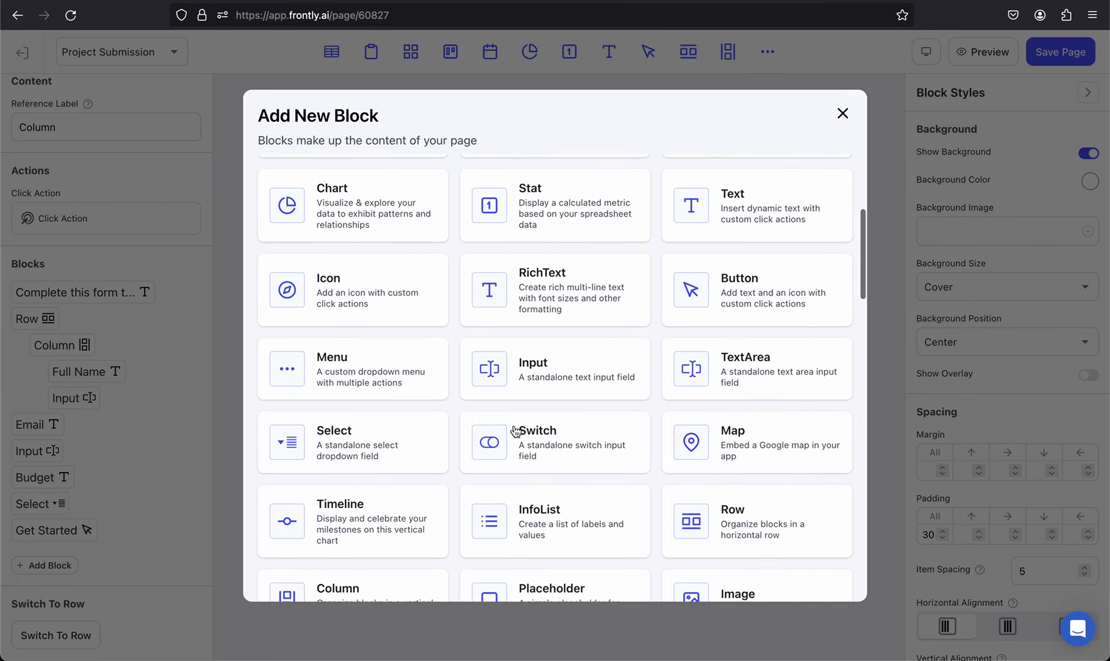
{"action": "left_click", "coordinate": [229, 181]}
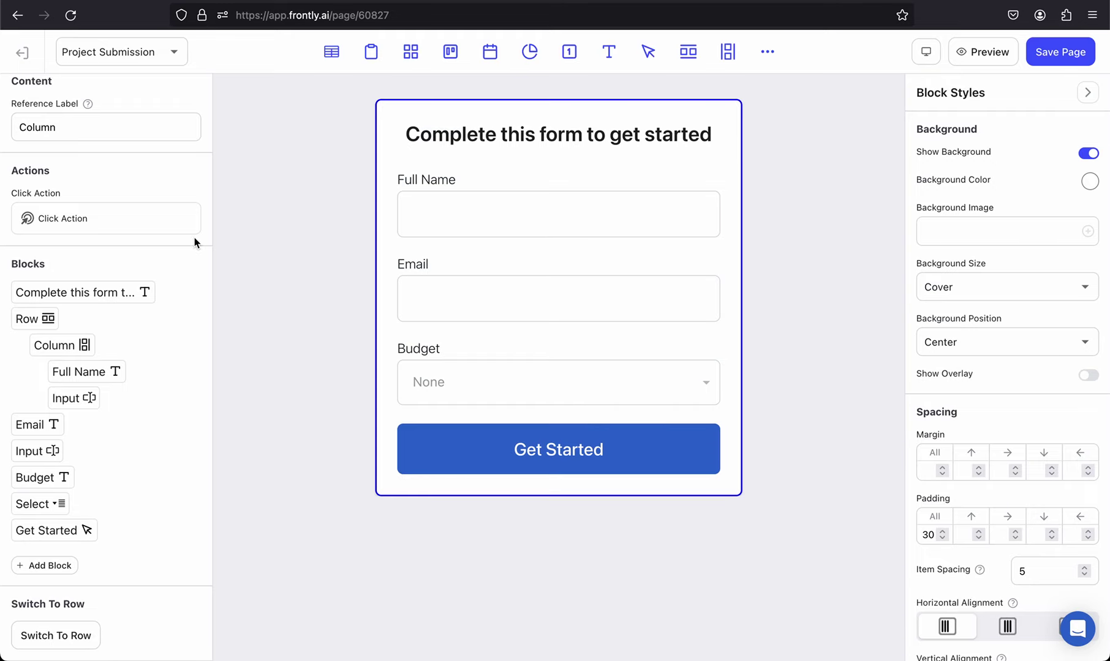
{"action": "left_click", "coordinate": [50, 565]}
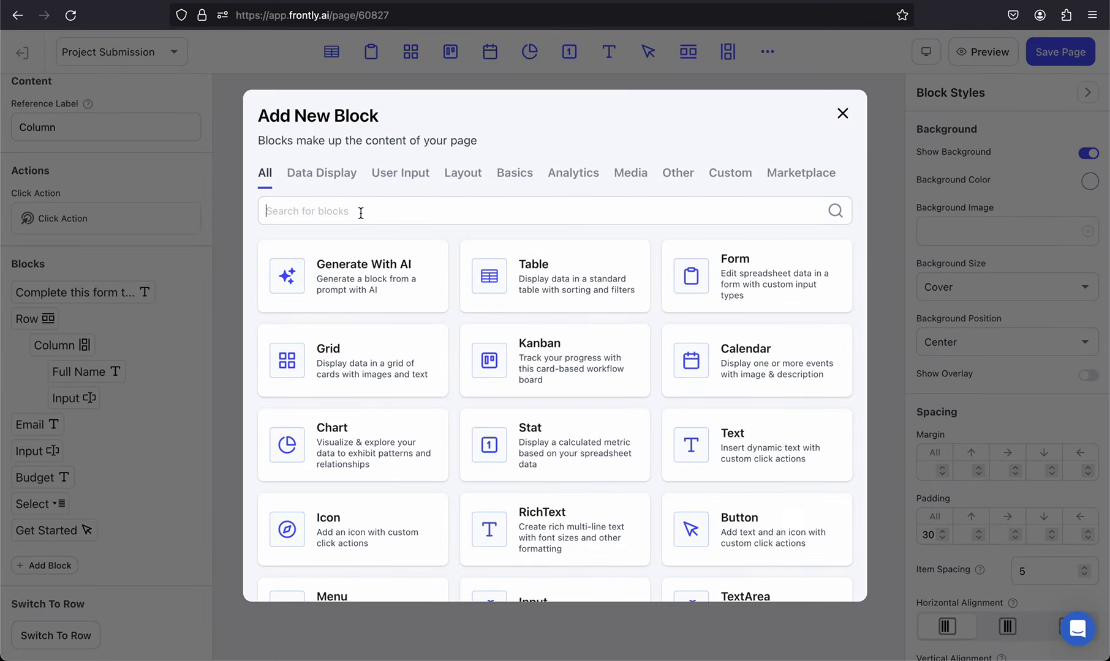
{"action": "type", "text": "text"}
{"action": "left_click", "coordinate": [352, 429]}
{"action": "left_click_drag", "start_coordinate": [450, 479], "coordinate": [452, 396]}
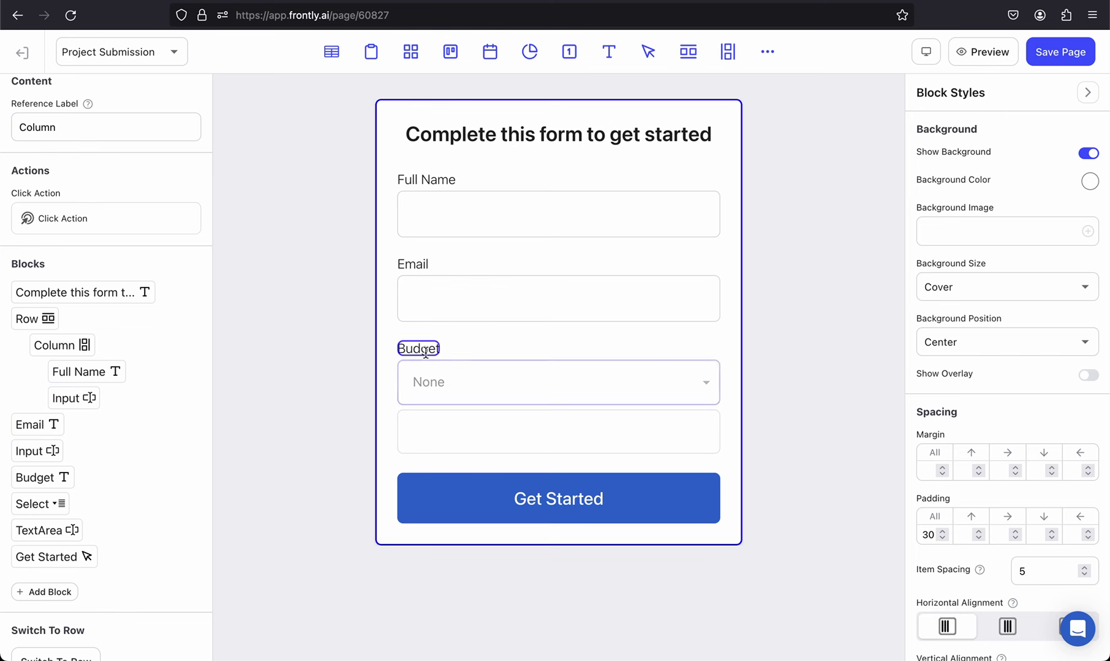
{"action": "left_click", "coordinate": [425, 350]}
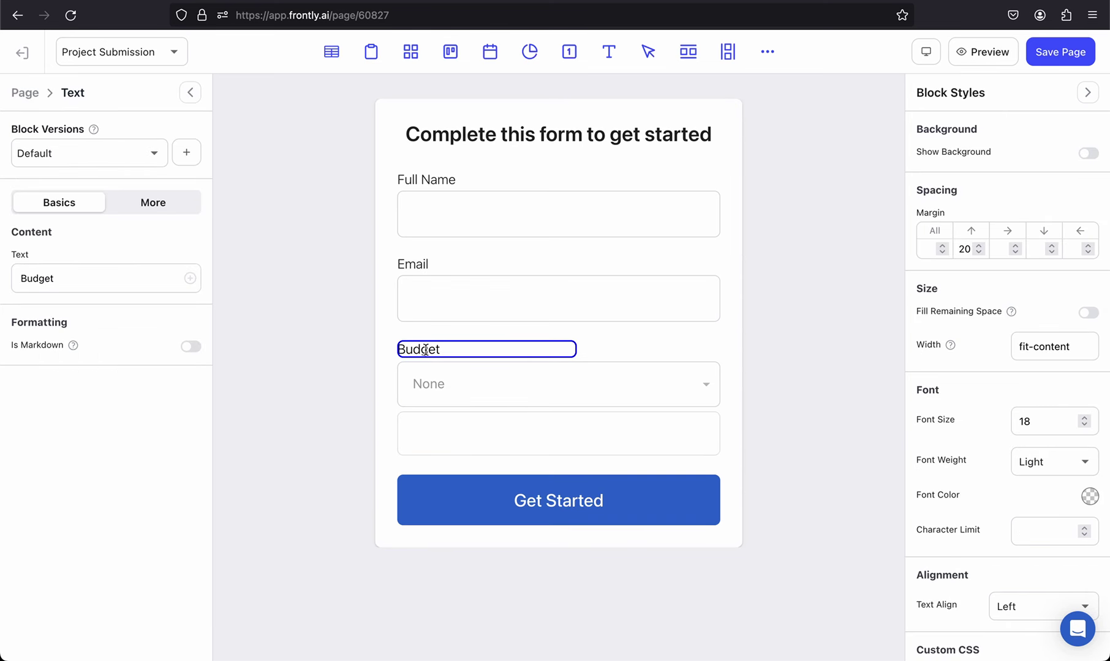
Step: Duplicate the Budget label and place the copy beneath the Budget dropdown
{"action": "key", "text": "super+c"}
{"action": "key", "text": "super+v"}
{"action": "left_click_drag", "start_coordinate": [426, 379], "coordinate": [426, 439]}
{"action": "double_click", "coordinate": [37, 279]}
{"action": "type", "text": "Project"}
Step: Change the copied label to 'Describe your project in as much detail as possible:'
{"action": "key", "text": "super+a"}
{"action": "type", "text": "Desc"}
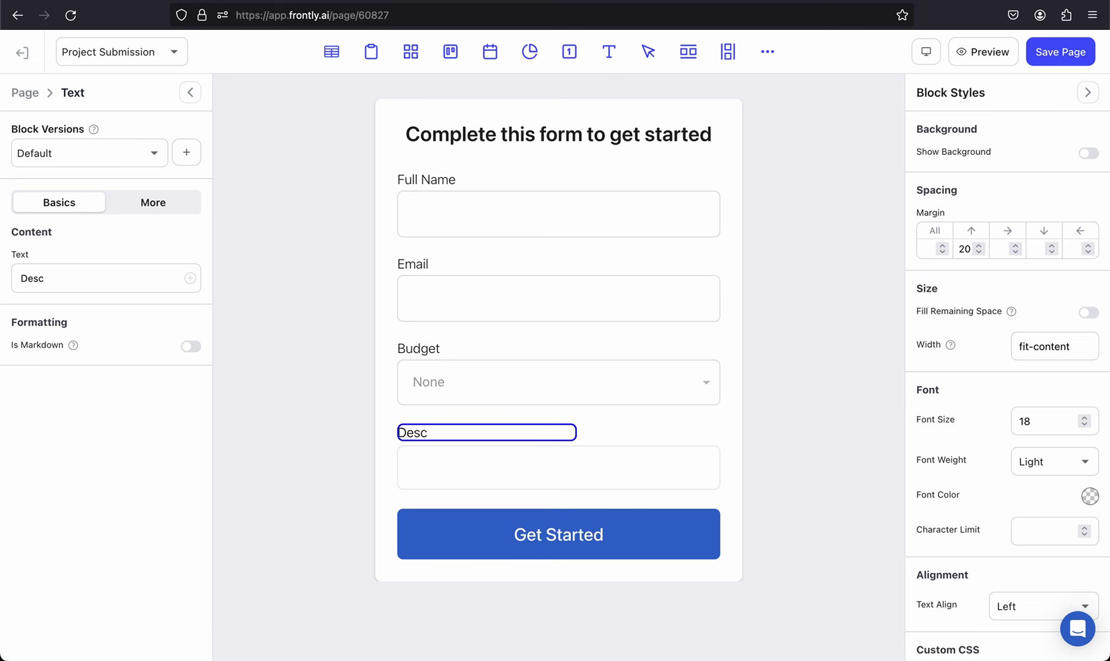
{"action": "type", "text": "ribe your project in"}
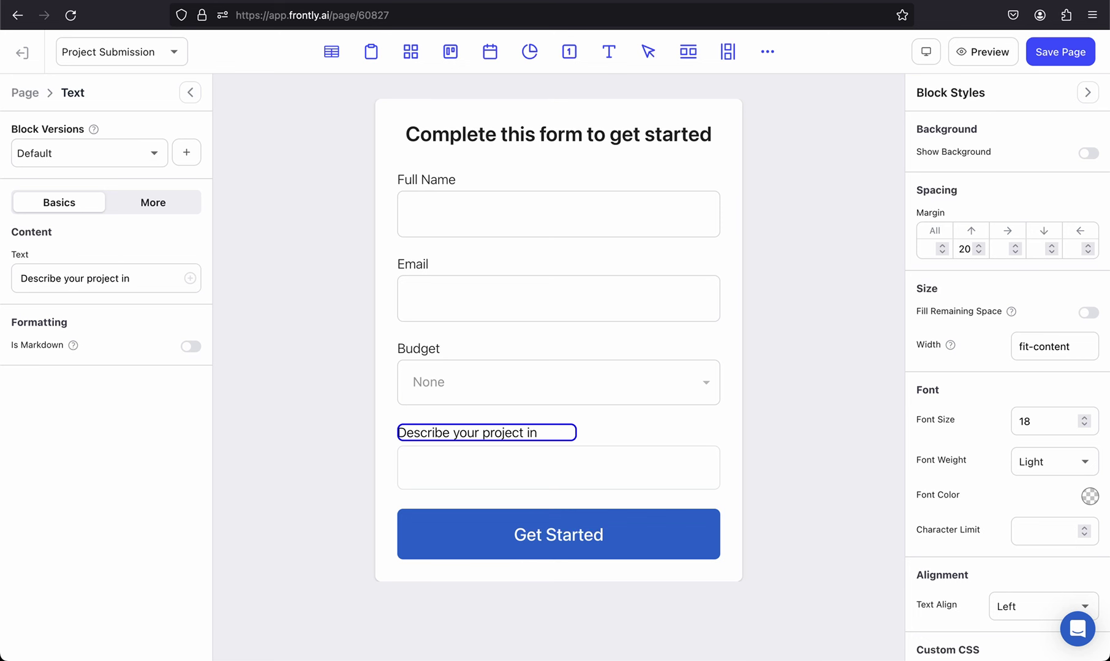
{"action": "type", "text": " as much detail as"}
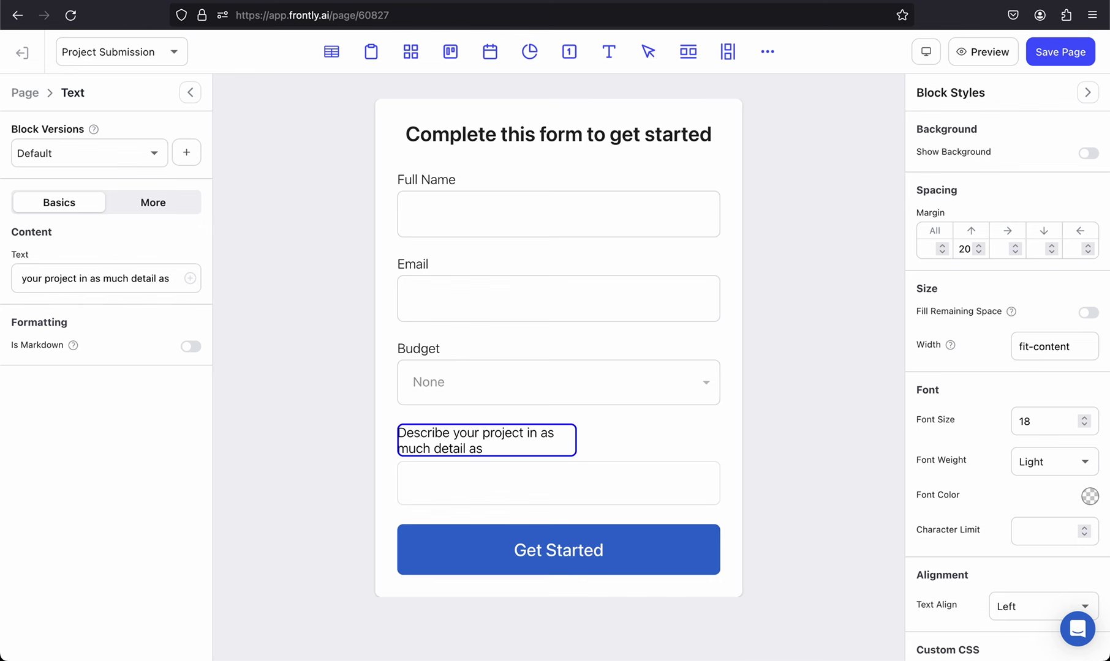
{"action": "type", "text": " possible"}
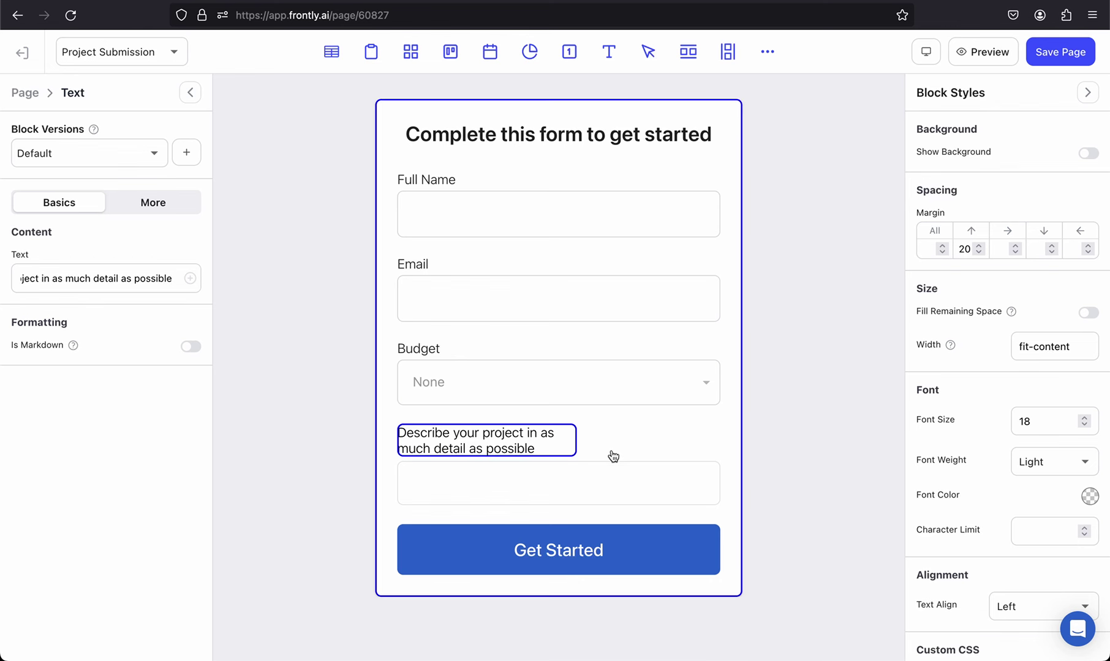
{"action": "left_click", "coordinate": [599, 470]}
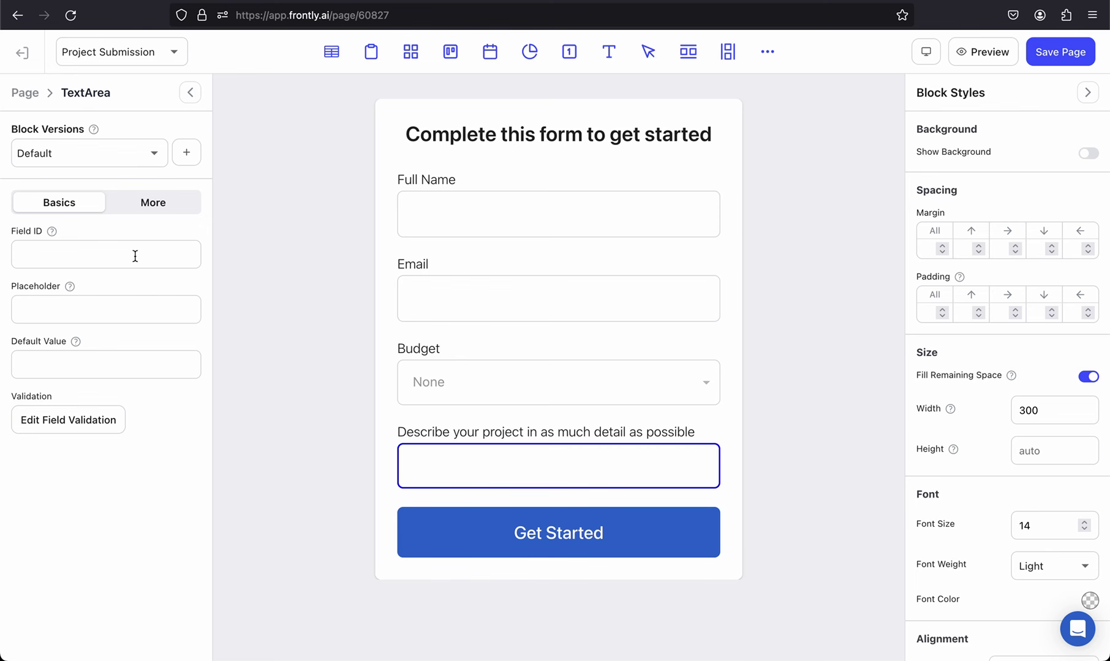
{"action": "left_click", "coordinate": [662, 433]}
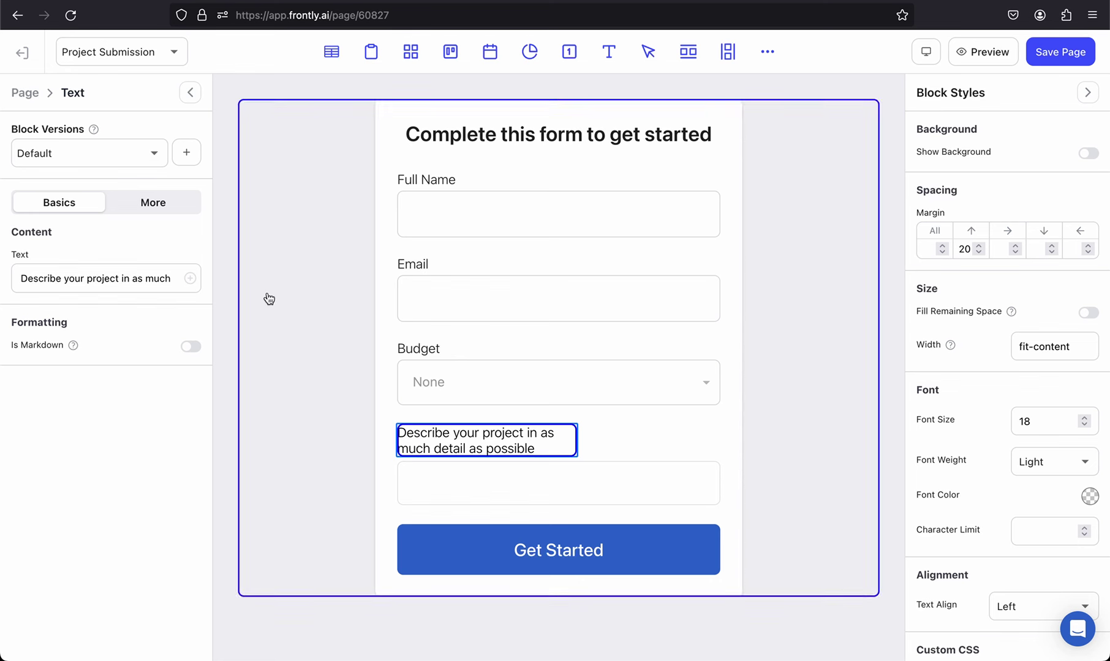
{"action": "left_click", "coordinate": [147, 279]}
{"action": "key", "text": "End"}
{"action": "type", "text": ":"}
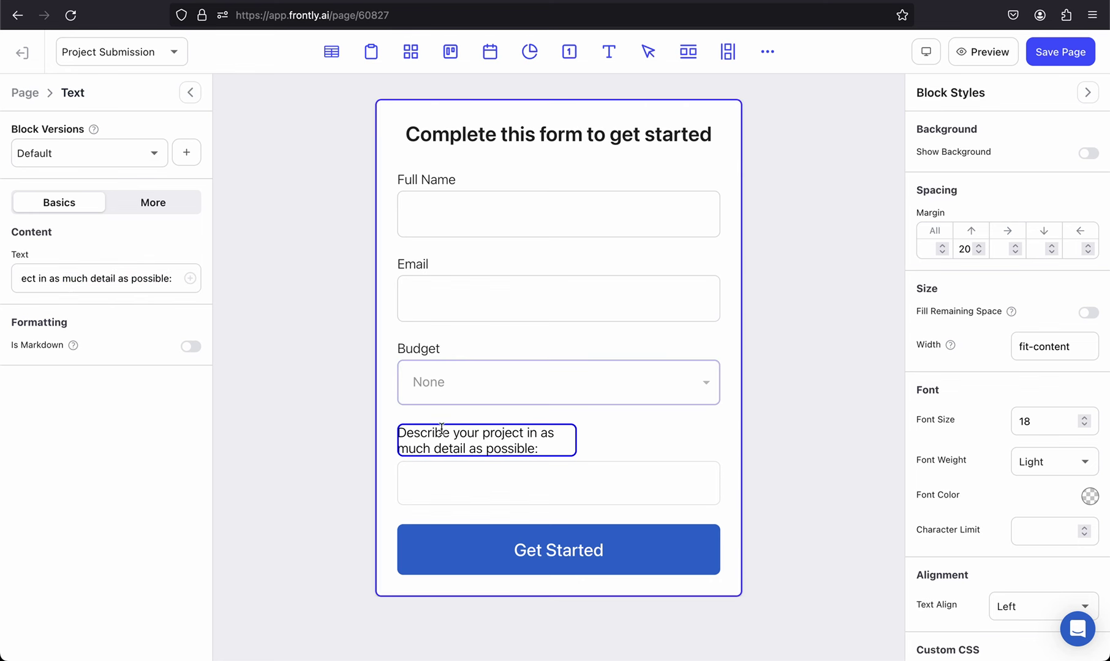
{"action": "left_click", "coordinate": [507, 483]}
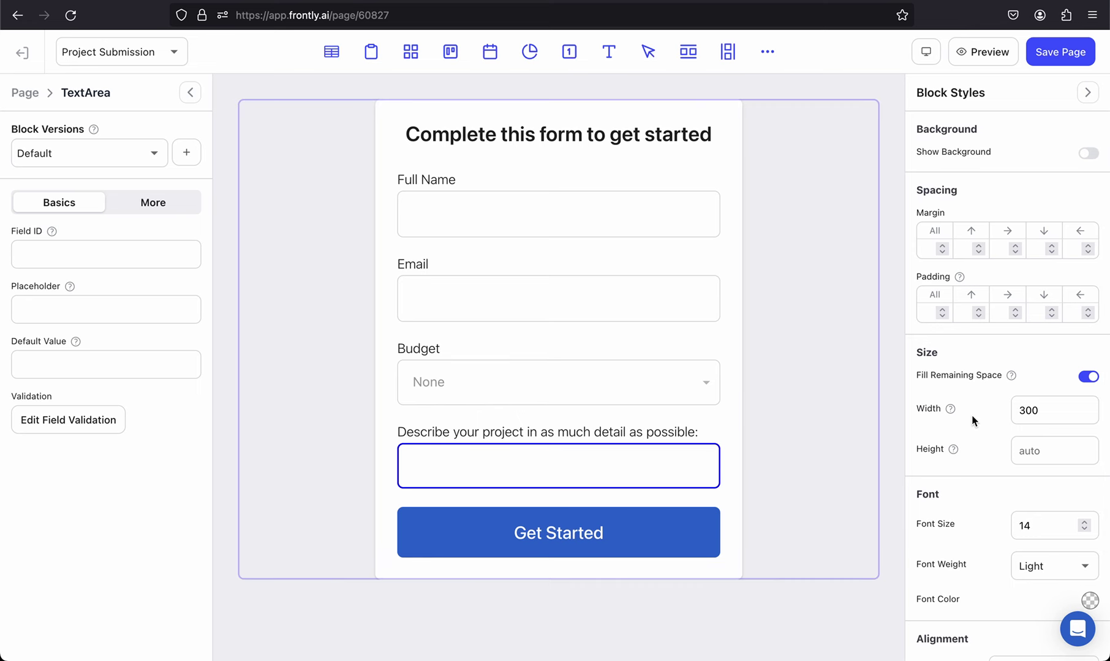
Step: Set the description text area's Height to 200
{"action": "scroll", "coordinate": [971, 421], "scroll_direction": "down", "scroll_amount": 3}
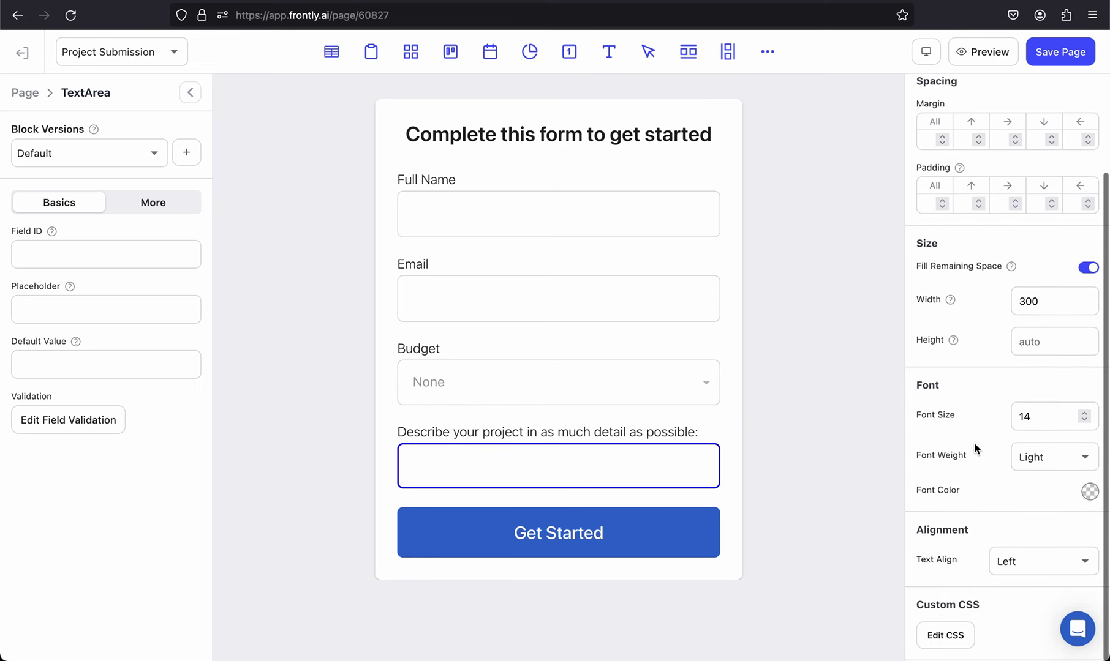
{"action": "scroll", "coordinate": [976, 449], "scroll_direction": "up", "scroll_amount": 3}
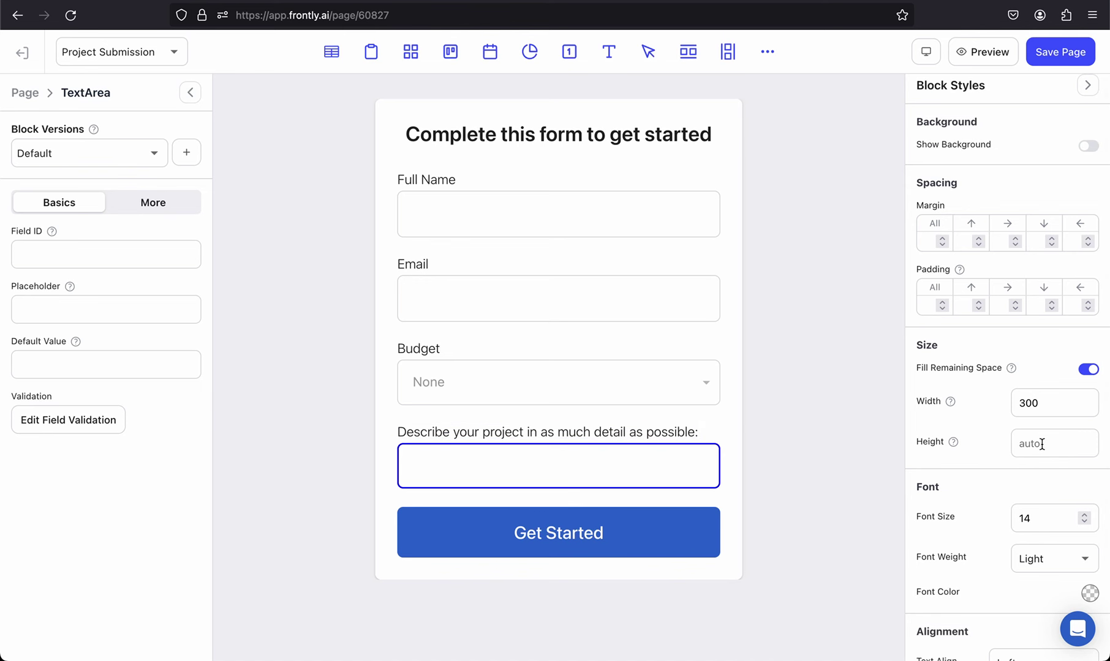
{"action": "type", "text": "200"}
Step: Widen the form's Column block from 500 to 700
{"action": "left_click", "coordinate": [736, 427]}
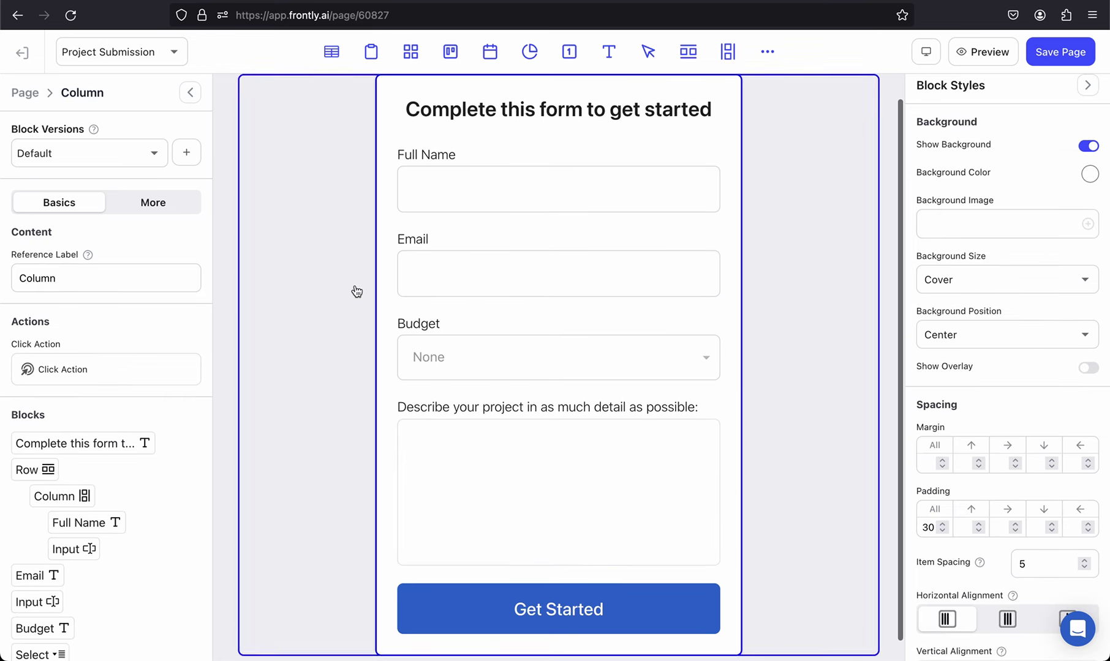
{"action": "scroll", "coordinate": [998, 309], "scroll_direction": "up", "scroll_amount": 1}
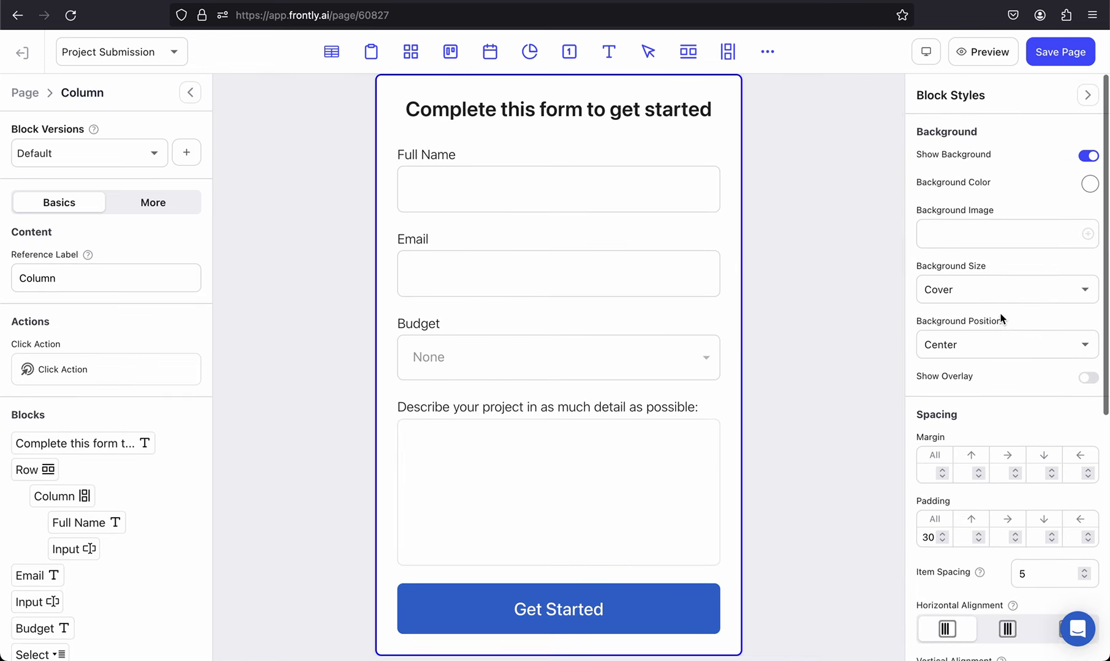
{"action": "scroll", "coordinate": [1001, 317], "scroll_direction": "down", "scroll_amount": 6}
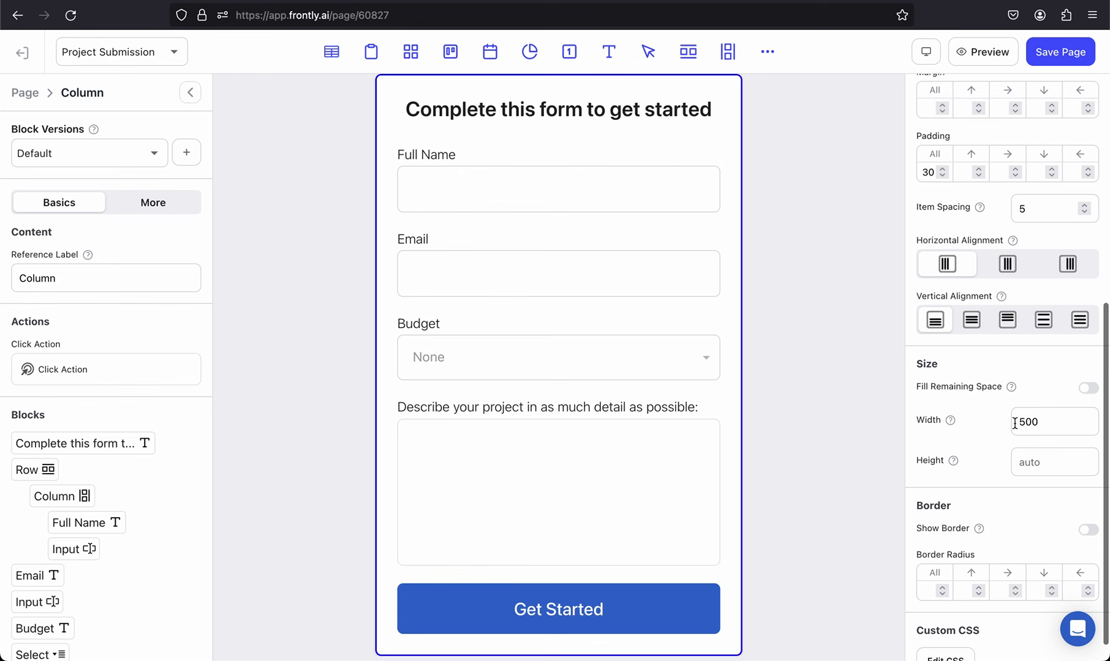
{"action": "left_click", "coordinate": [1024, 421]}
{"action": "key", "text": "BackSpace"}
{"action": "type", "text": "7"}
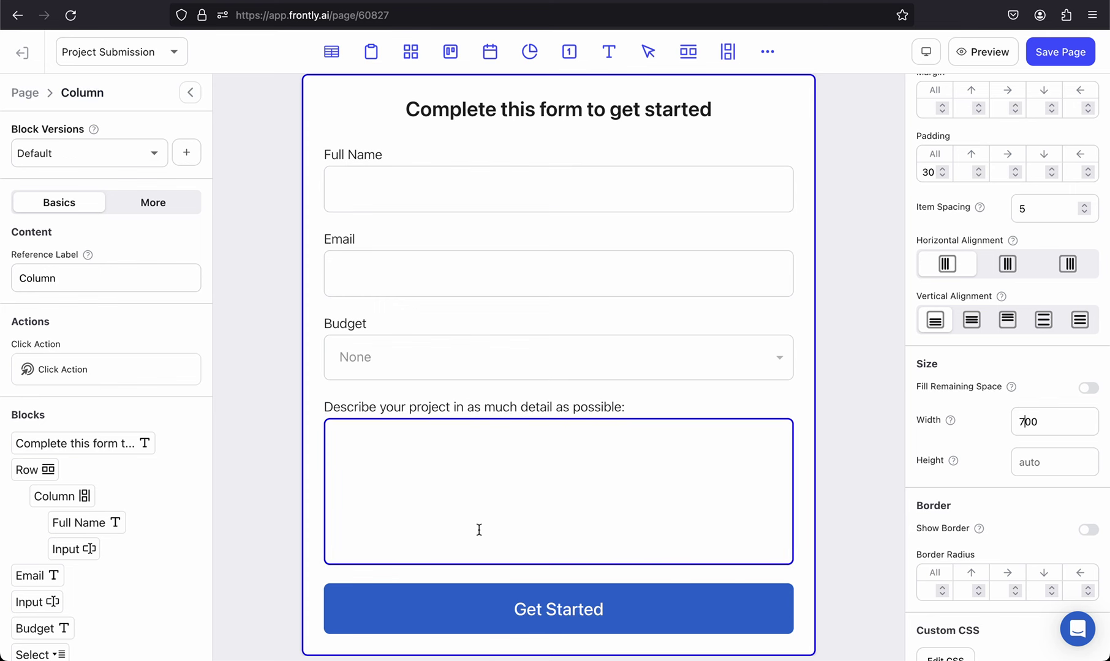
{"action": "scroll", "coordinate": [457, 430], "scroll_direction": "up", "scroll_amount": 1}
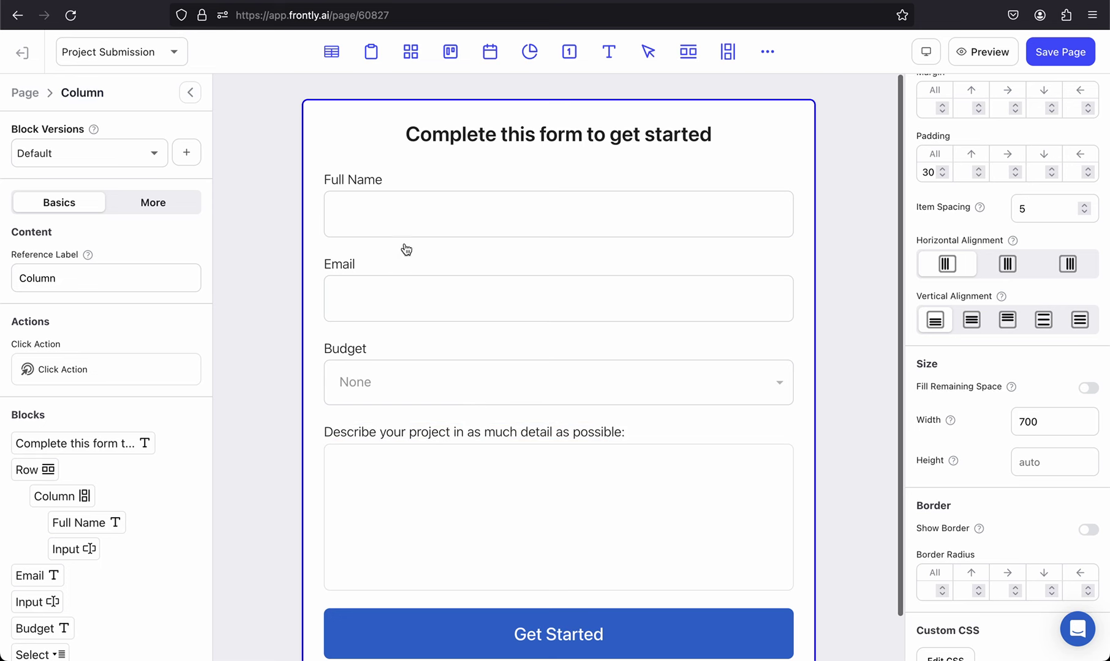
{"action": "scroll", "coordinate": [404, 367], "scroll_direction": "down", "scroll_amount": 2}
{"action": "scroll", "coordinate": [403, 366], "scroll_direction": "up", "scroll_amount": 2}
Step: Change the Full Name field ID to name and the Budget field ID to budget
{"action": "left_click", "coordinate": [426, 218]}
{"action": "scroll", "coordinate": [427, 223], "scroll_direction": "down", "scroll_amount": 2}
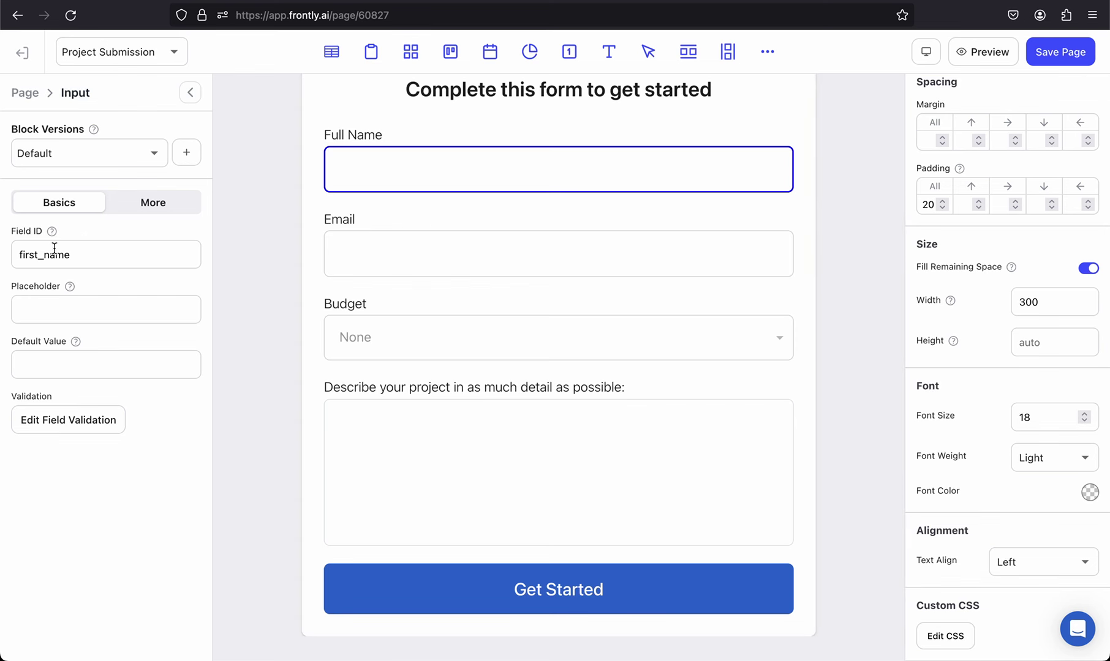
{"action": "double_click", "coordinate": [83, 259]}
{"action": "type", "text": "name"}
{"action": "left_click", "coordinate": [422, 263]}
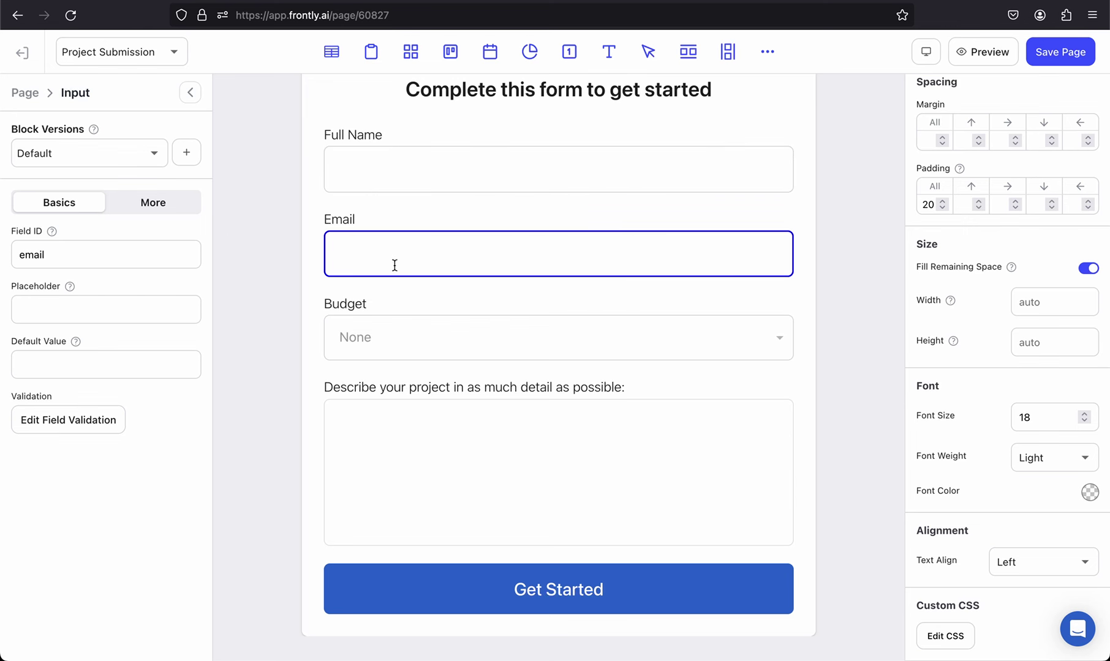
{"action": "left_click", "coordinate": [387, 338]}
{"action": "double_click", "coordinate": [147, 258]}
{"action": "type", "text": "budget"}
Step: Copy the project_description header from the Google Sheet into the description's Field ID
{"action": "left_click", "coordinate": [421, 410]}
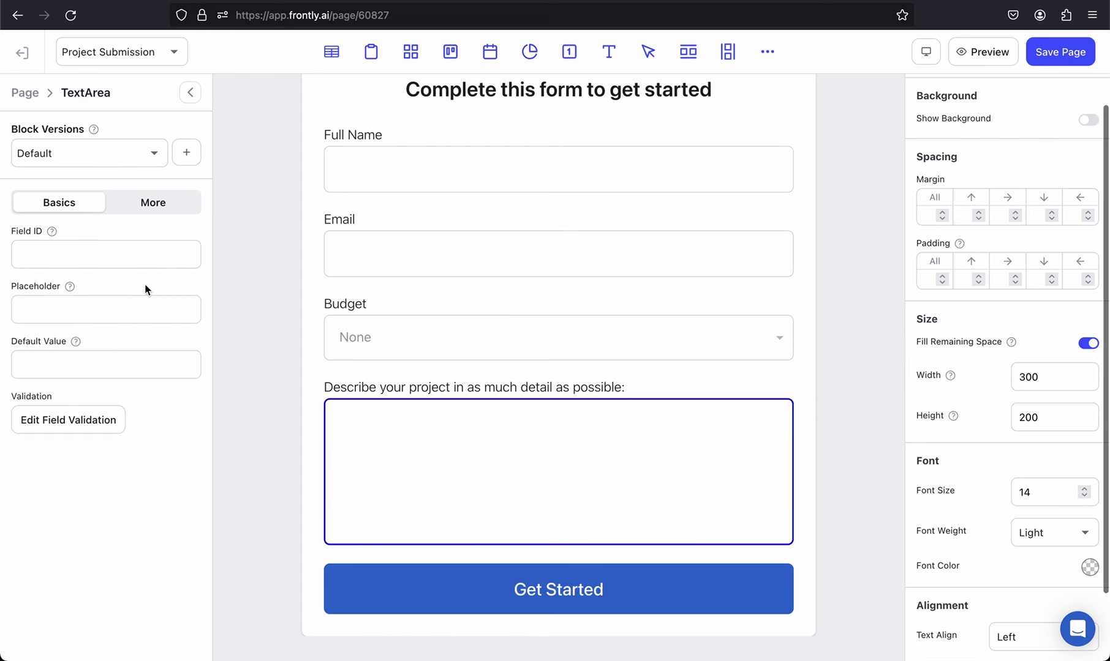
{"action": "key", "text": "super+Tab"}
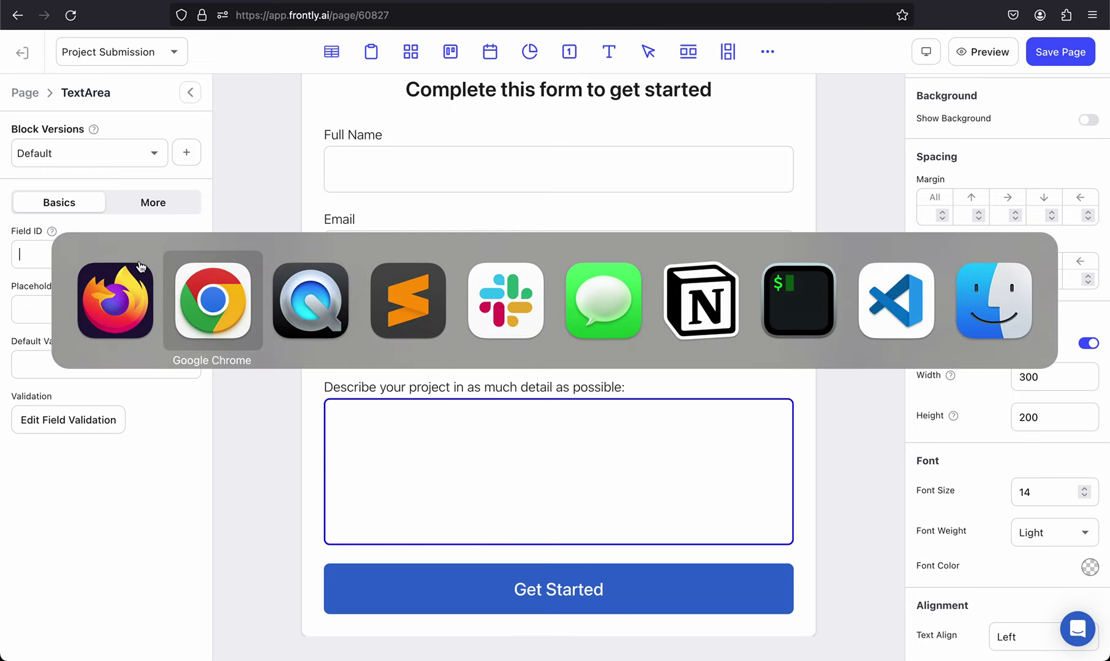
{"action": "left_click", "coordinate": [317, 167]}
{"action": "key", "text": "ctrl+c"}
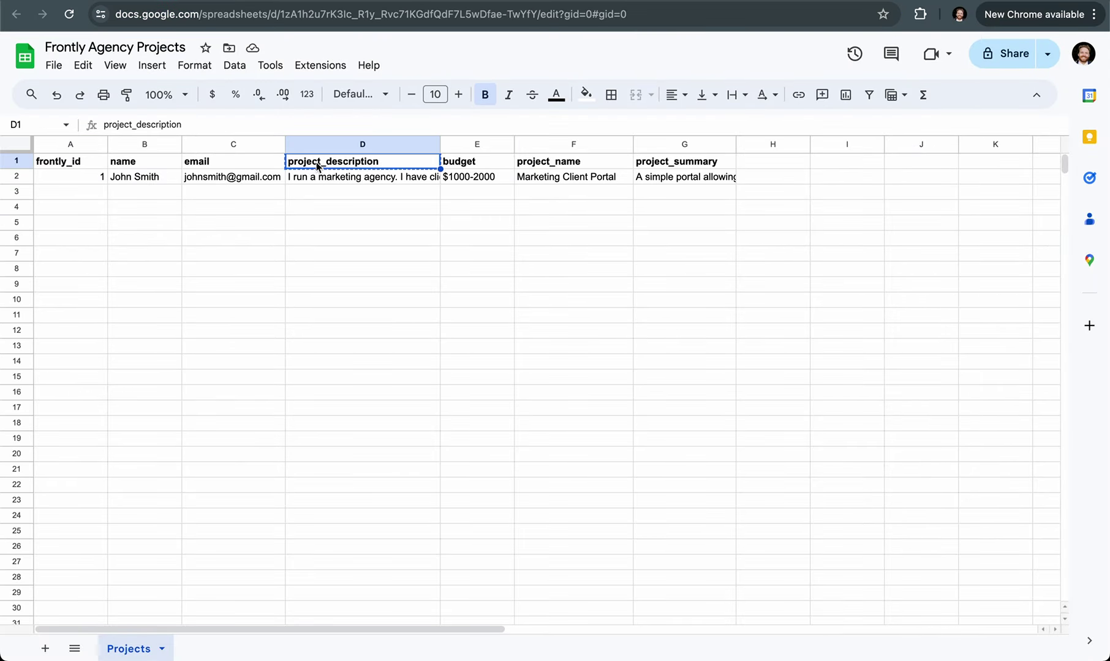
{"action": "key", "text": "super+Tab"}
{"action": "left_click", "coordinate": [106, 266]}
{"action": "key", "text": "super+v"}
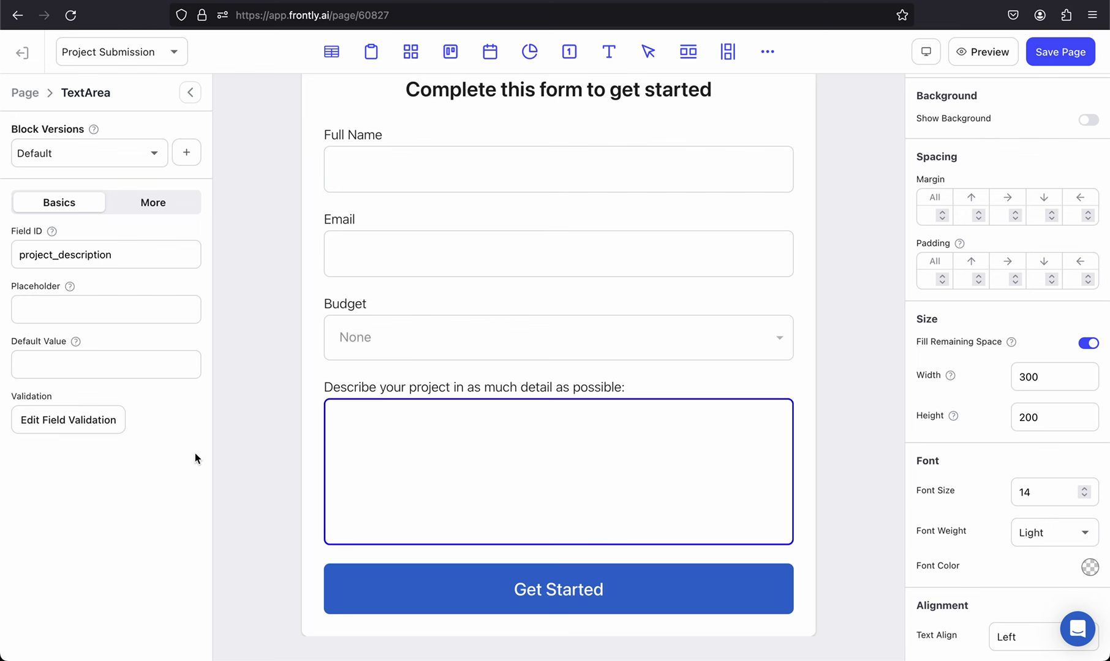
Step: Delete the Notification step from the Get Started button's click action and close the editor
{"action": "left_click", "coordinate": [532, 589]}
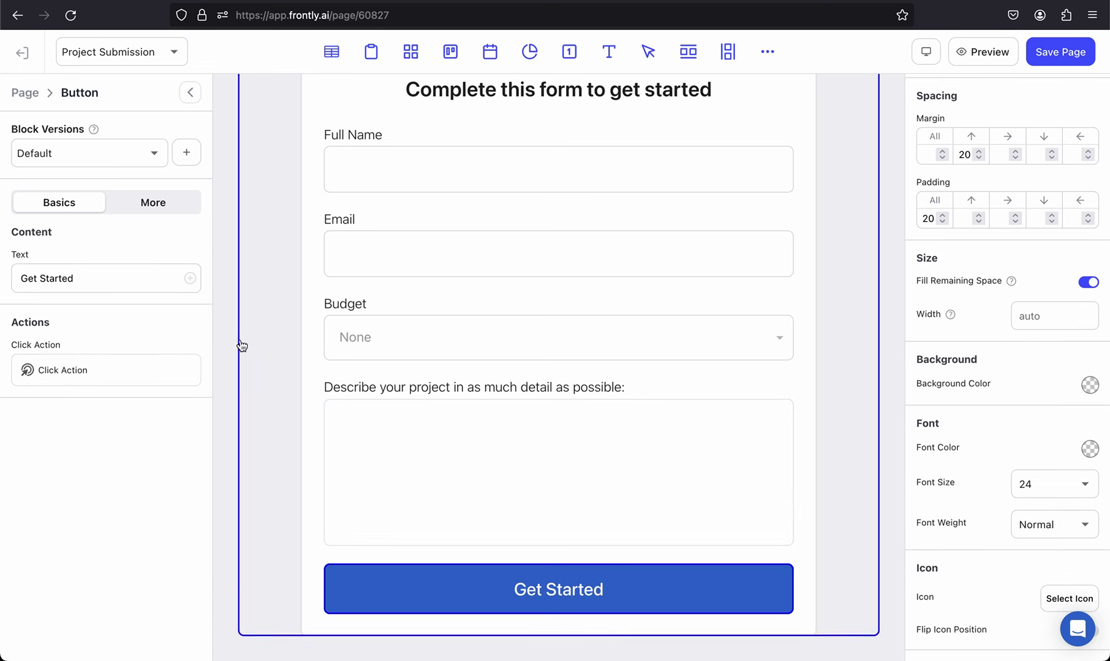
{"action": "scroll", "coordinate": [319, 331], "scroll_direction": "up", "scroll_amount": 1}
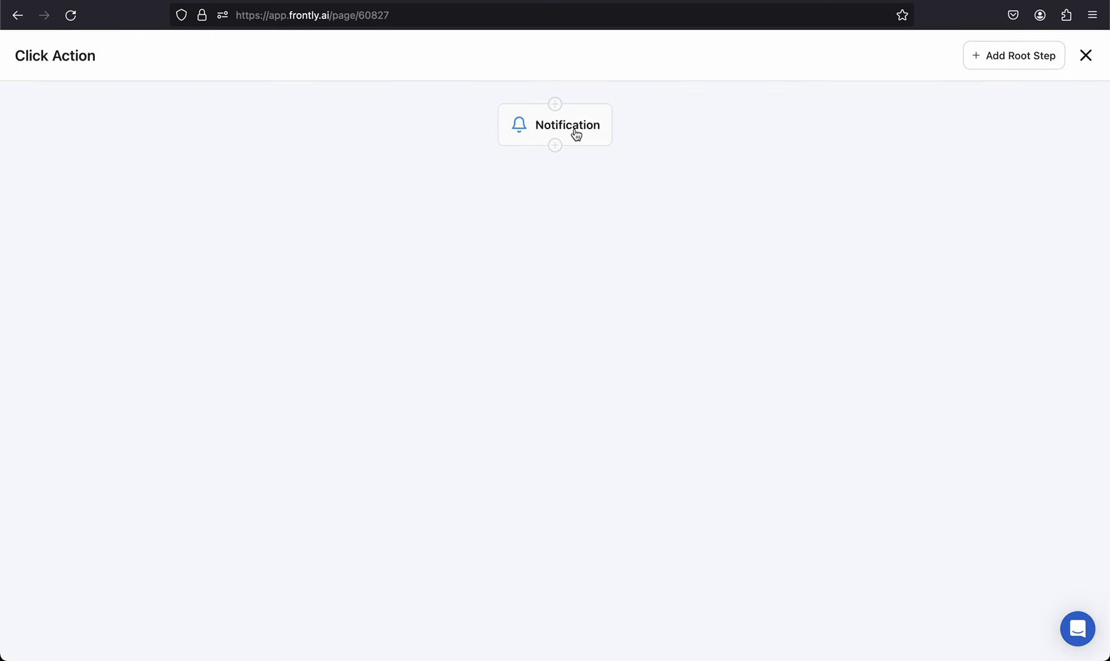
{"action": "left_click", "coordinate": [586, 128]}
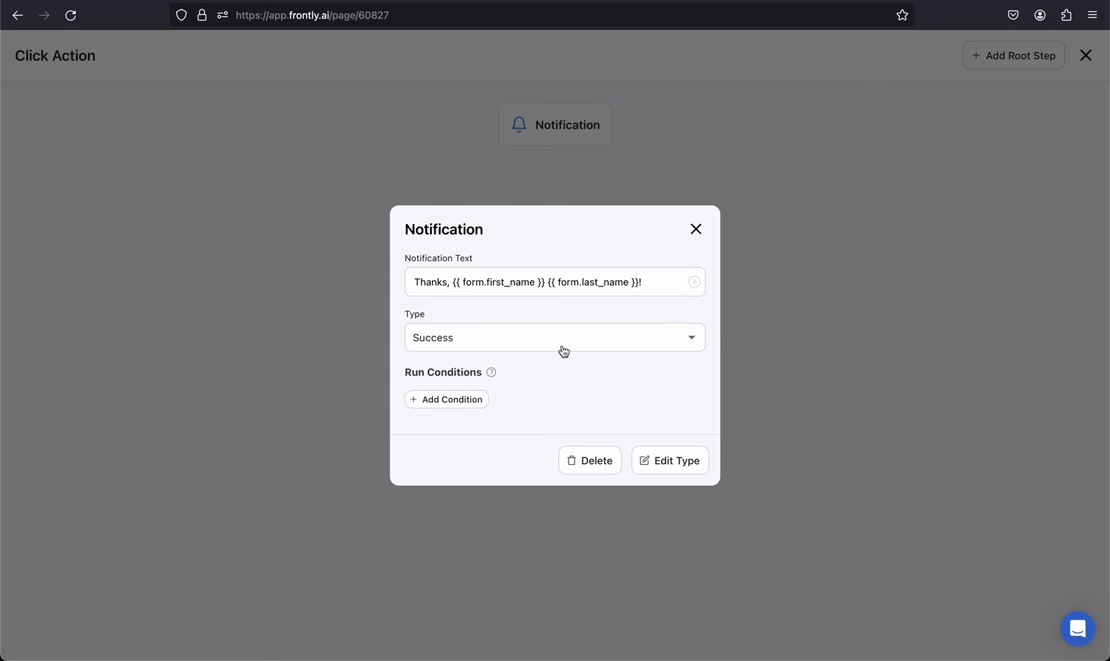
{"action": "left_click", "coordinate": [587, 464]}
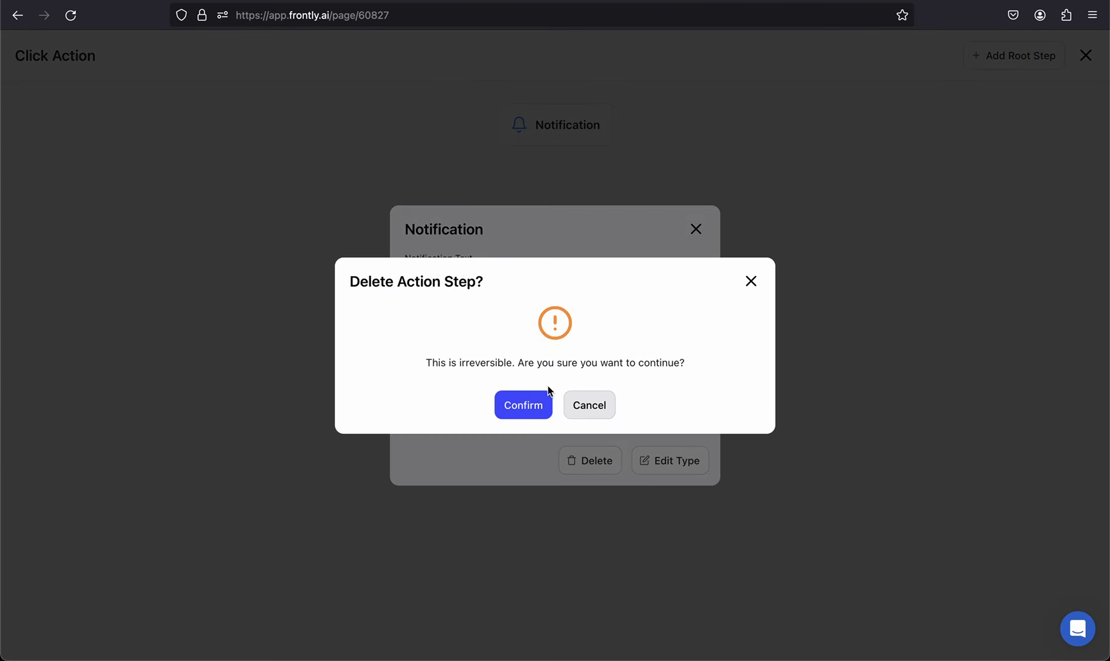
{"action": "left_click", "coordinate": [522, 401]}
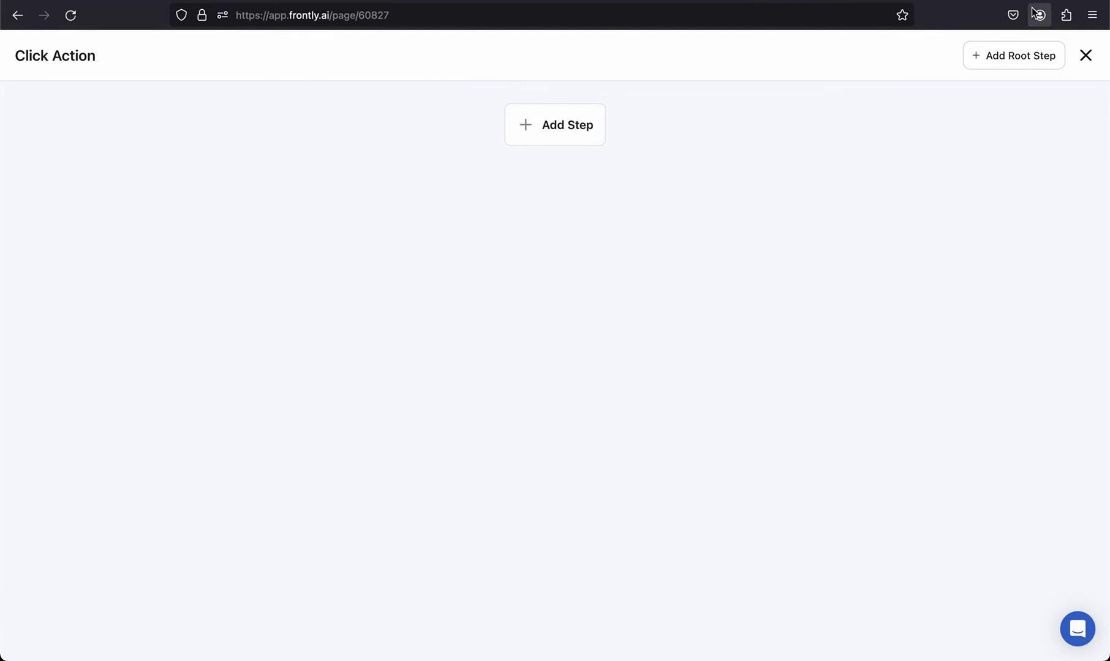
{"action": "left_click", "coordinate": [1082, 57]}
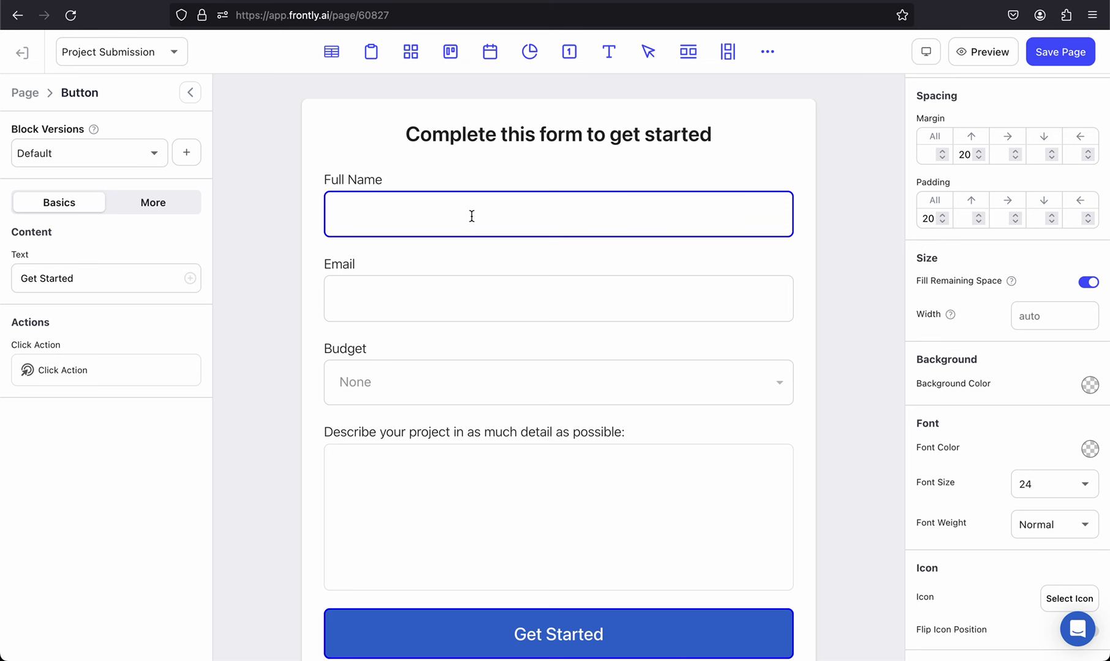
Step: Add a new Google Sheet step to the Get Started button's click action
{"action": "left_click", "coordinate": [107, 380]}
{"action": "left_click", "coordinate": [594, 133]}
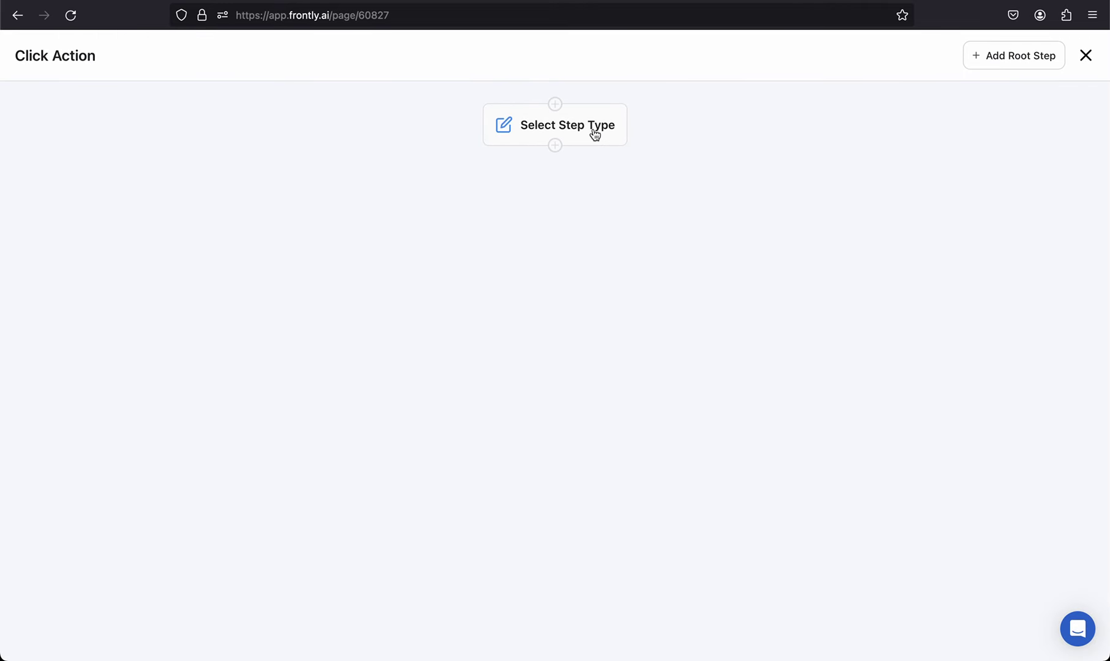
{"action": "left_click", "coordinate": [581, 131]}
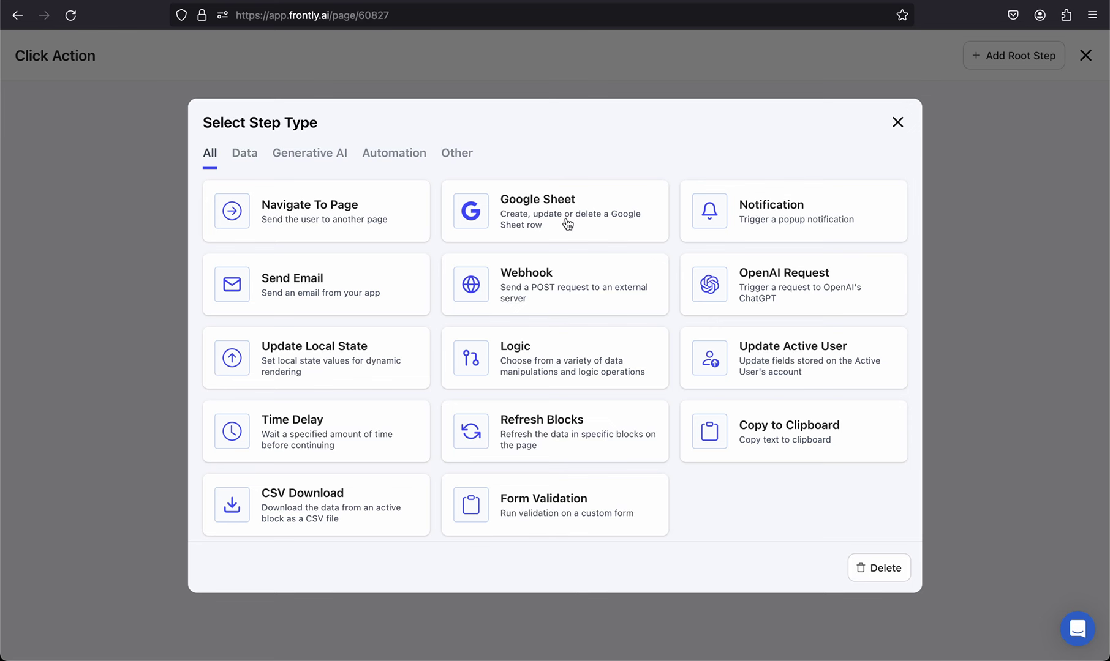
{"action": "left_click", "coordinate": [600, 218]}
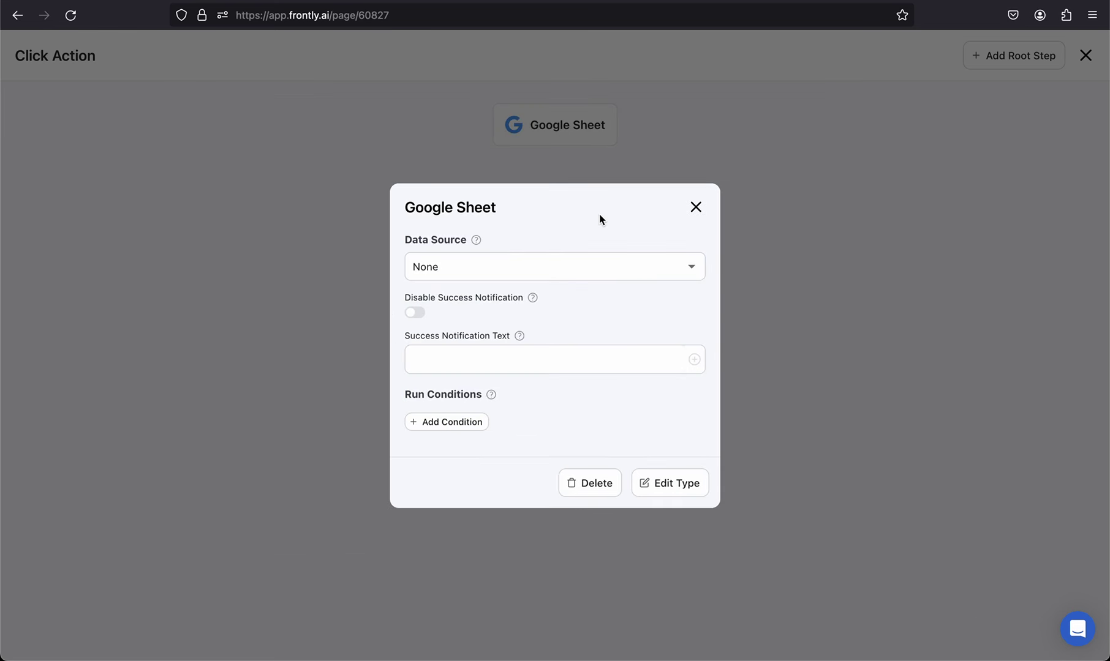
Step: Point the Google Sheet step at the Projects sheet with success text 'Project submitted'
{"action": "left_click", "coordinate": [530, 267]}
{"action": "left_click", "coordinate": [453, 300]}
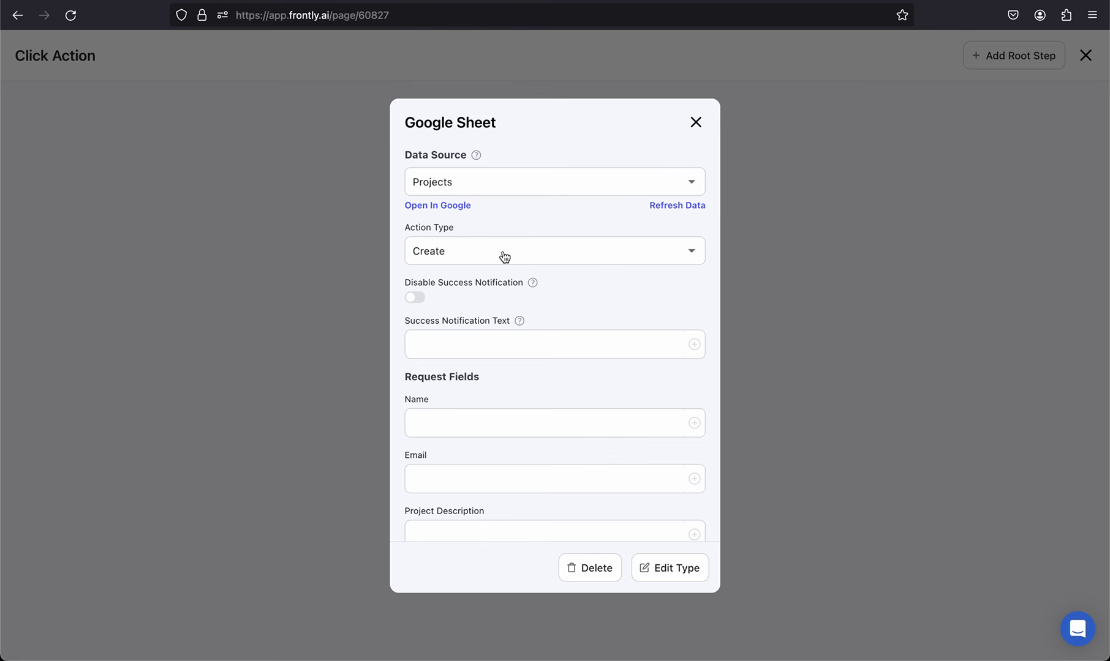
{"action": "scroll", "coordinate": [503, 254], "scroll_direction": "down", "scroll_amount": 1}
{"action": "scroll", "coordinate": [458, 298], "scroll_direction": "down", "scroll_amount": 1}
{"action": "left_click", "coordinate": [475, 315]}
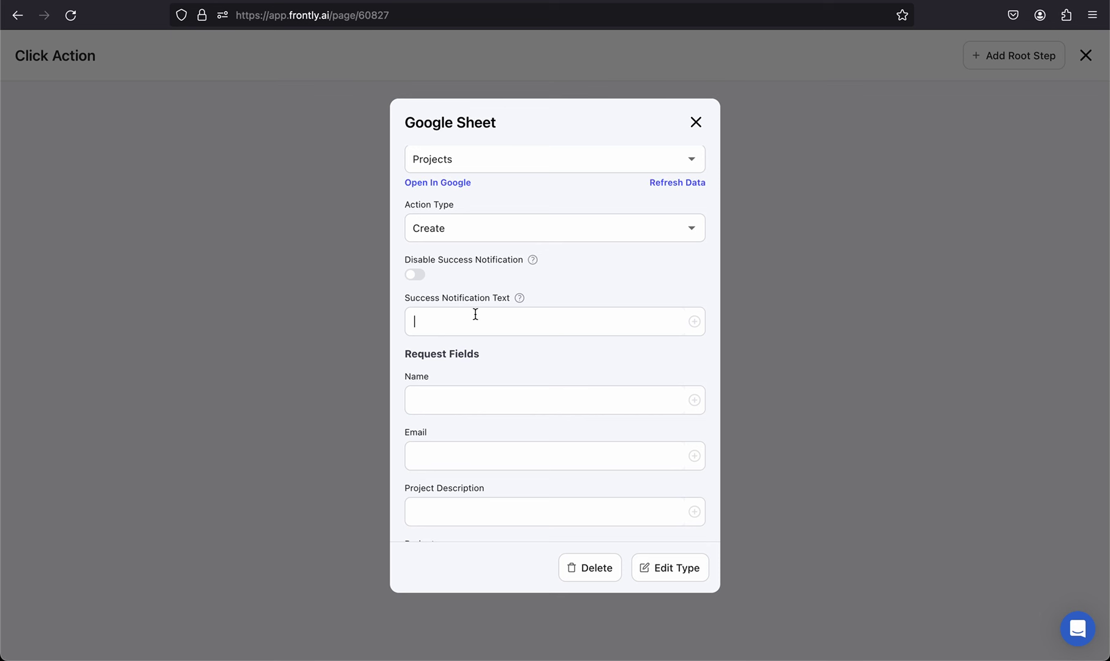
{"action": "type", "text": "Project submitted succe"}
{"action": "scroll", "coordinate": [456, 377], "scroll_direction": "down", "scroll_amount": 5}
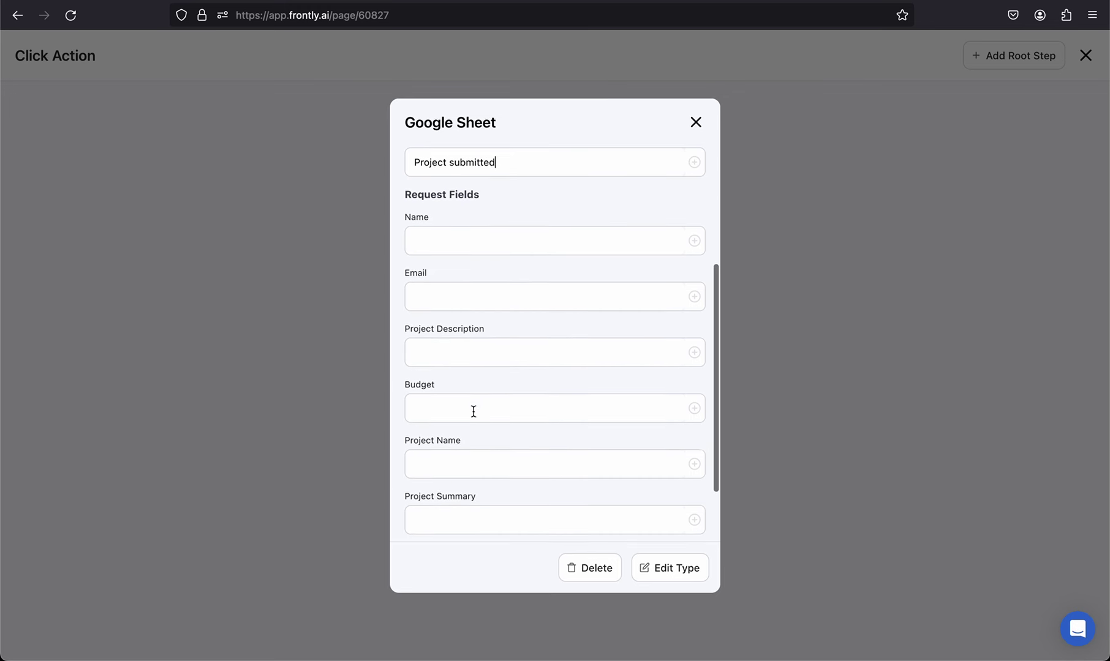
{"action": "scroll", "coordinate": [495, 298], "scroll_direction": "up", "scroll_amount": 1}
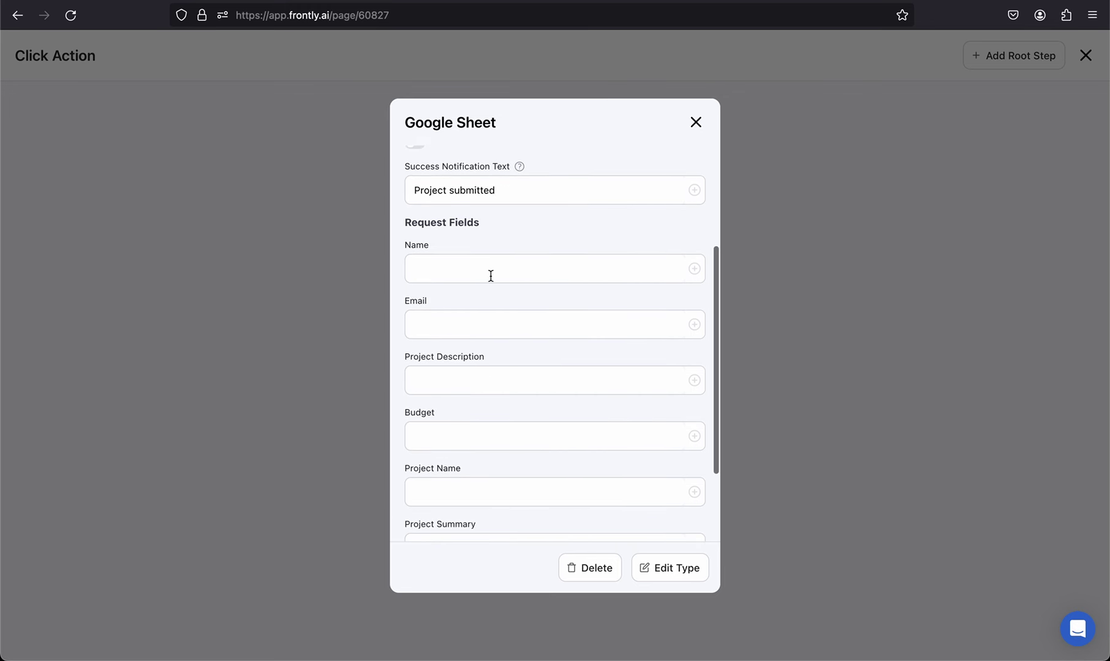
{"action": "scroll", "coordinate": [460, 484], "scroll_direction": "down", "scroll_amount": 3}
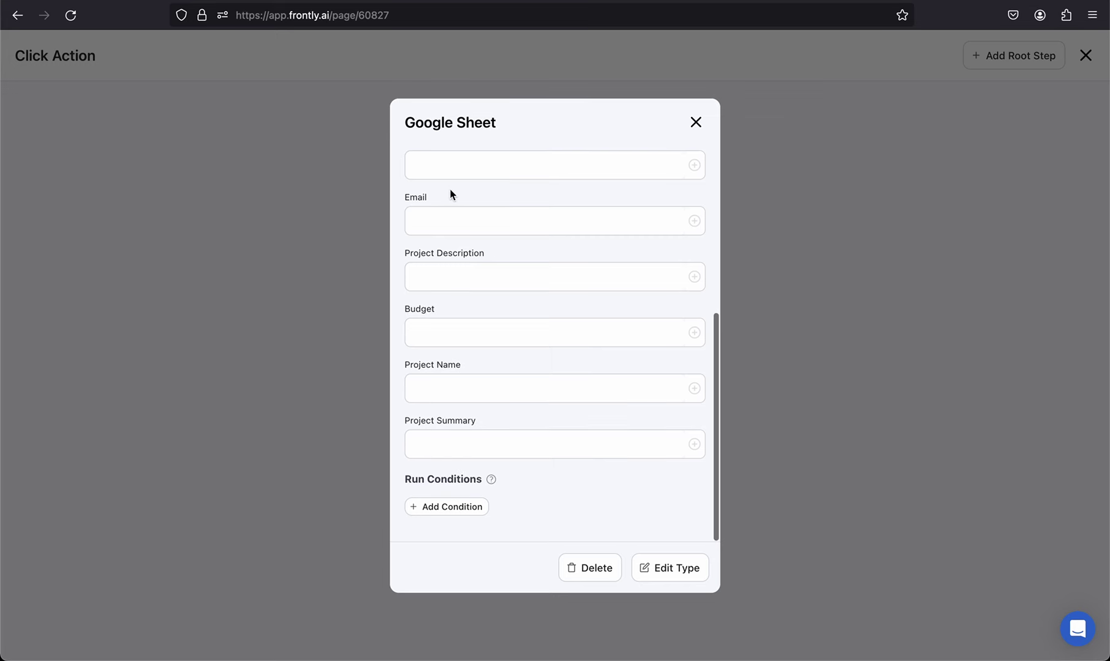
{"action": "scroll", "coordinate": [469, 256], "scroll_direction": "up", "scroll_amount": 2}
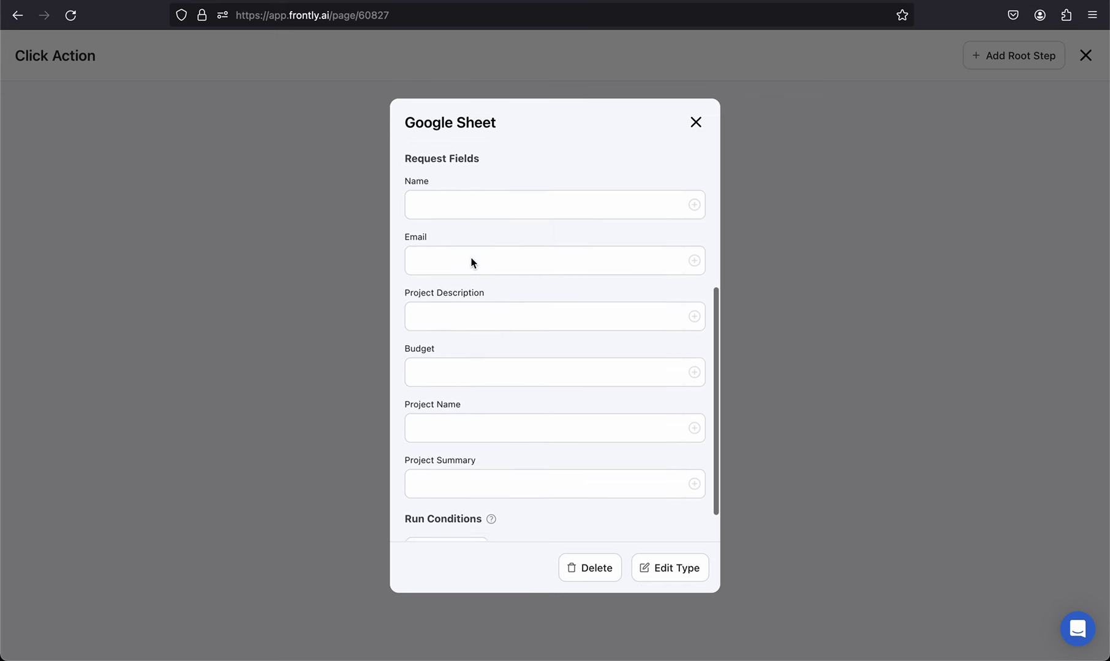
Step: Fill the Name request field with {{ form.name }} and copy the expression
{"action": "left_click", "coordinate": [463, 212]}
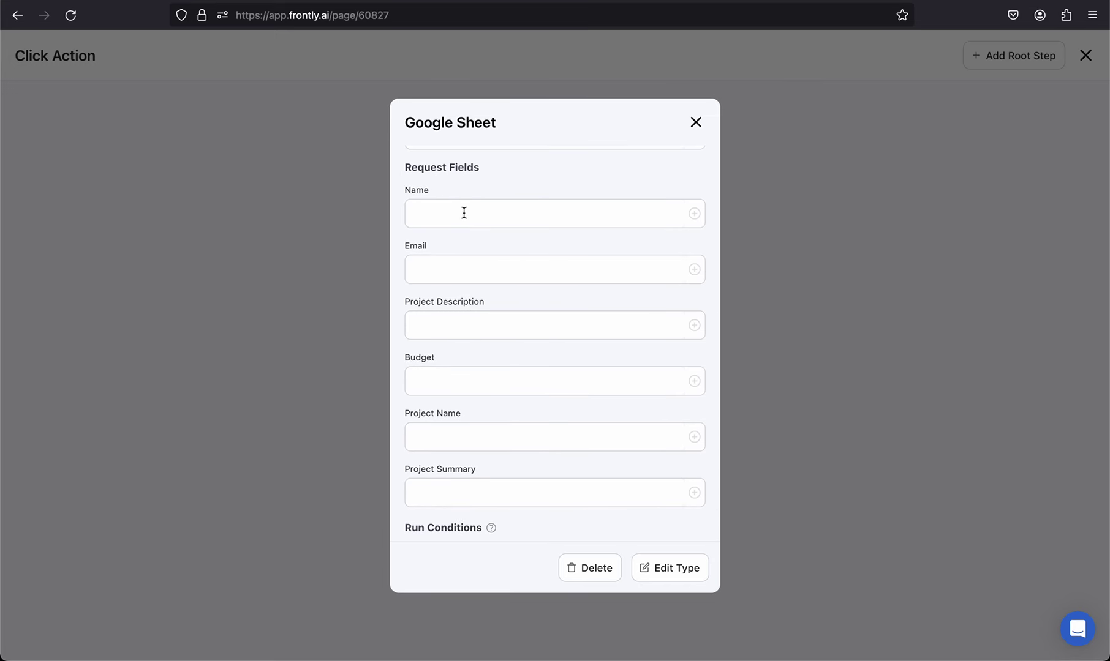
{"action": "left_click", "coordinate": [694, 214]}
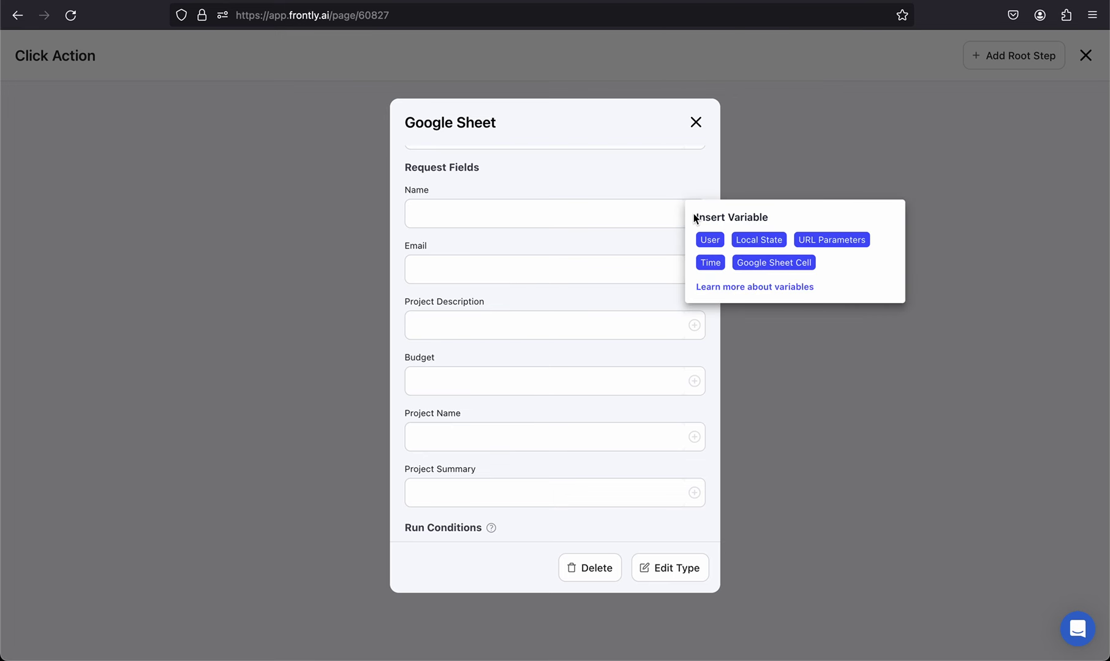
{"action": "left_click", "coordinate": [580, 210]}
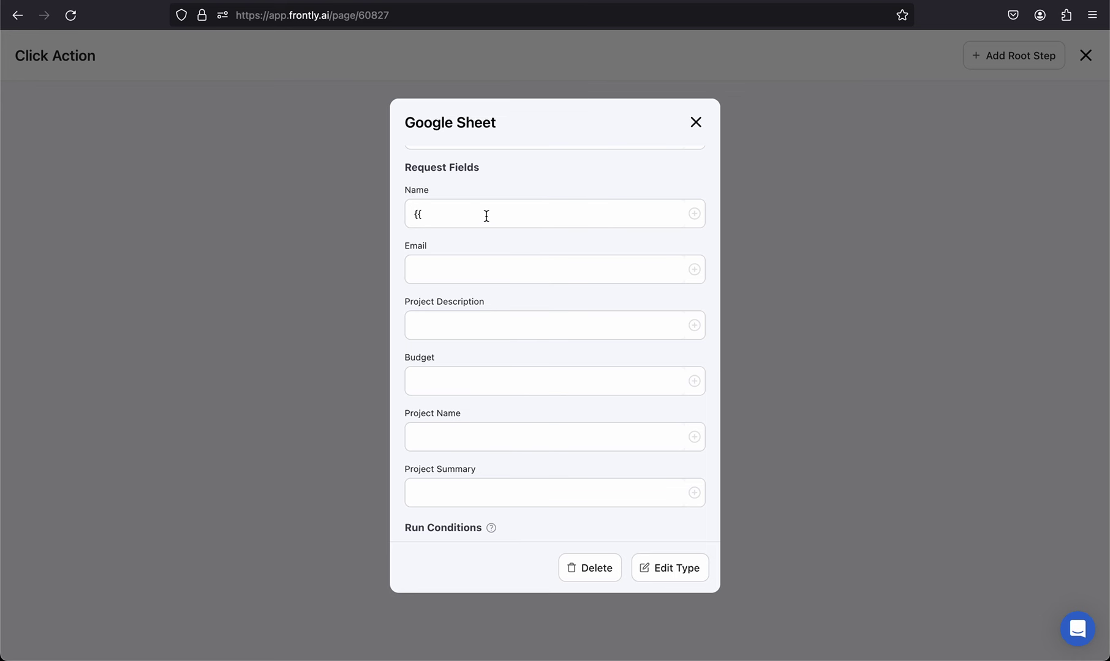
{"action": "type", "text": "form"}
{"action": "left_click_drag", "start_coordinate": [473, 214], "coordinate": [457, 212]}
{"action": "left_click", "coordinate": [517, 212]}
{"action": "key", "text": "super+a"}
{"action": "key", "text": "super+c"}
Step: Paste the {{ form.name }} expression into the Email, Project Description and Budget fields
{"action": "left_click", "coordinate": [478, 263]}
{"action": "key", "text": "super+v"}
{"action": "left_click", "coordinate": [451, 322]}
{"action": "key", "text": "super+v"}
{"action": "left_click", "coordinate": [447, 378]}
{"action": "key", "text": "super+v"}
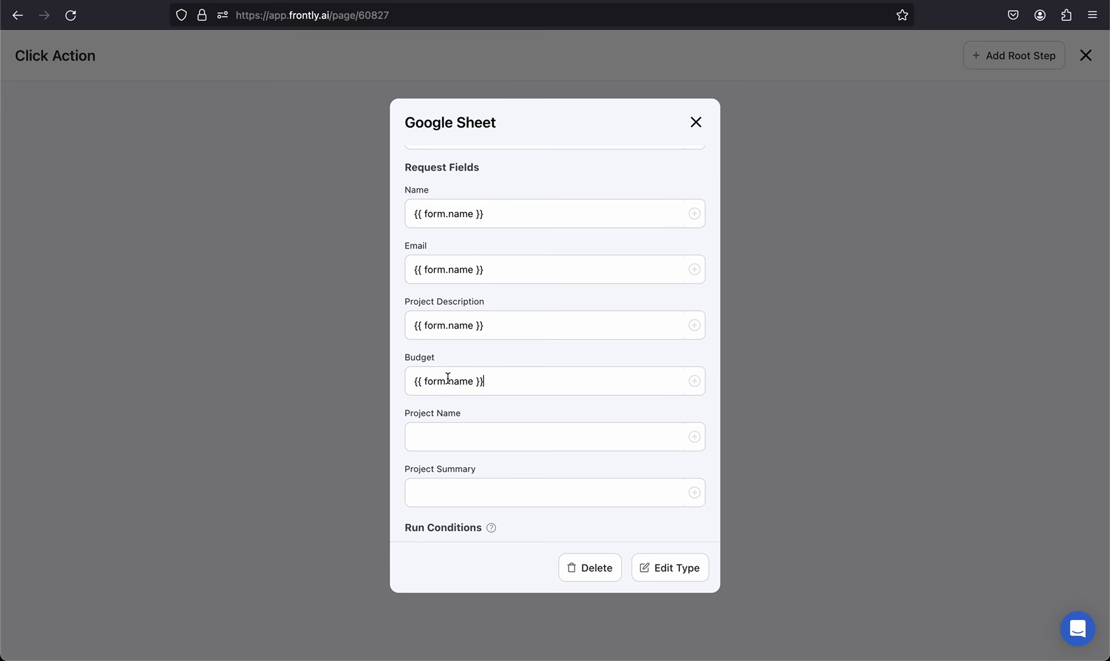
Step: Change the pasted expressions to form.email, form.project_description and form.budget
{"action": "left_click", "coordinate": [473, 270]}
{"action": "key", "text": "BackSpace"}
{"action": "key", "text": "BackSpace"}
{"action": "key", "text": "BackSpace"}
{"action": "key", "text": "BackSpace"}
{"action": "type", "text": "email"}
{"action": "left_click", "coordinate": [474, 325]}
{"action": "key", "text": "BackSpace"}
{"action": "key", "text": "BackSpace"}
{"action": "key", "text": "BackSpace"}
{"action": "key", "text": "BackSpace"}
{"action": "type", "text": "proje"}
{"action": "type", "text": "ct_description"}
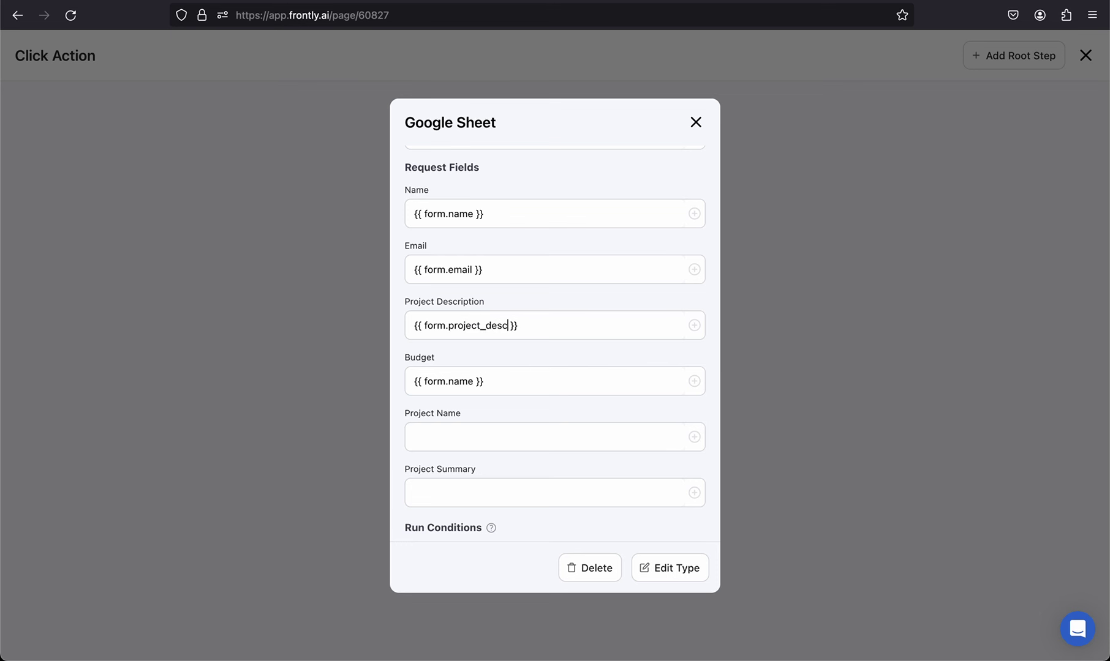
{"action": "left_click_drag", "start_coordinate": [474, 381], "coordinate": [450, 380]}
{"action": "type", "text": "budget"}
{"action": "scroll", "coordinate": [542, 355], "scroll_direction": "up", "scroll_amount": 2}
{"action": "scroll", "coordinate": [542, 355], "scroll_direction": "up", "scroll_amount": 2}
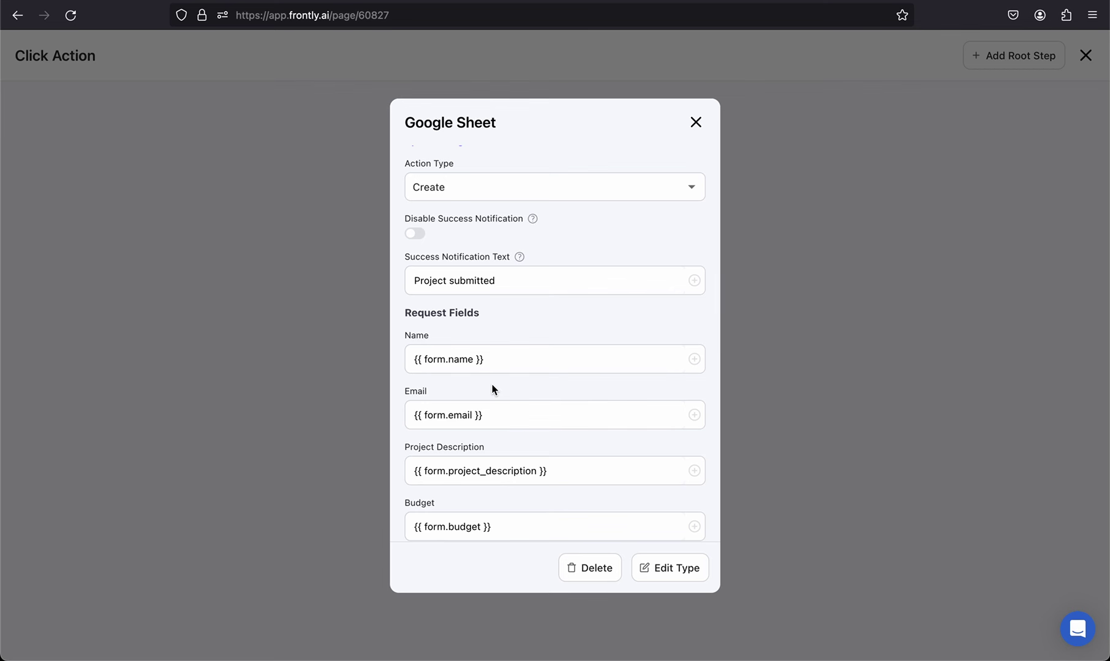
{"action": "scroll", "coordinate": [493, 385], "scroll_direction": "down", "scroll_amount": 1}
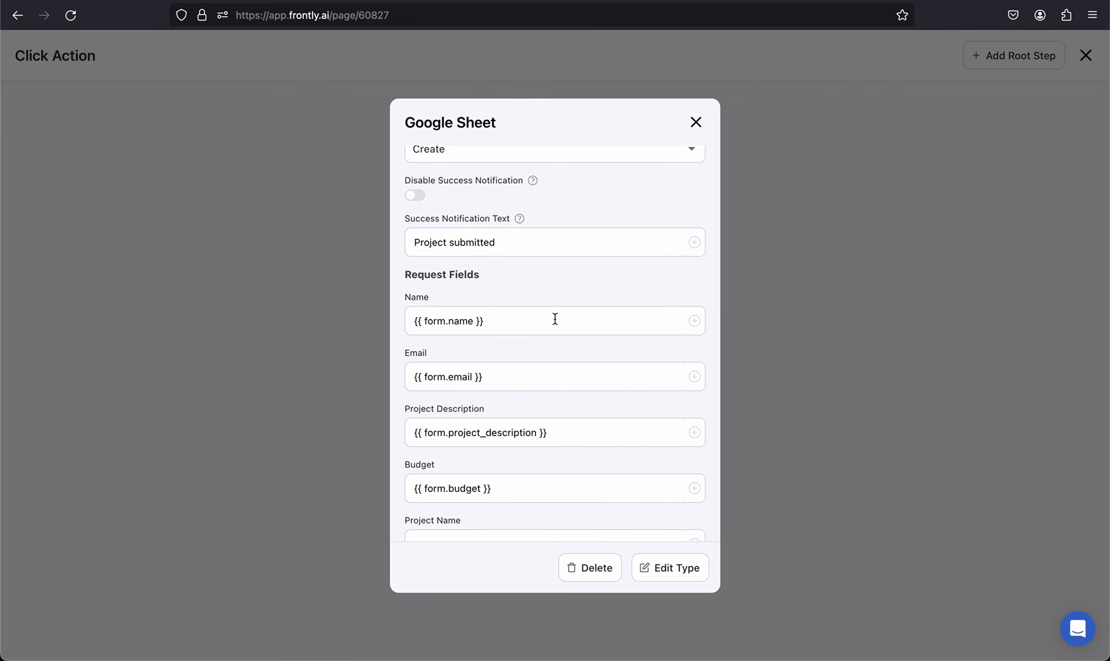
{"action": "scroll", "coordinate": [555, 319], "scroll_direction": "down", "scroll_amount": 4}
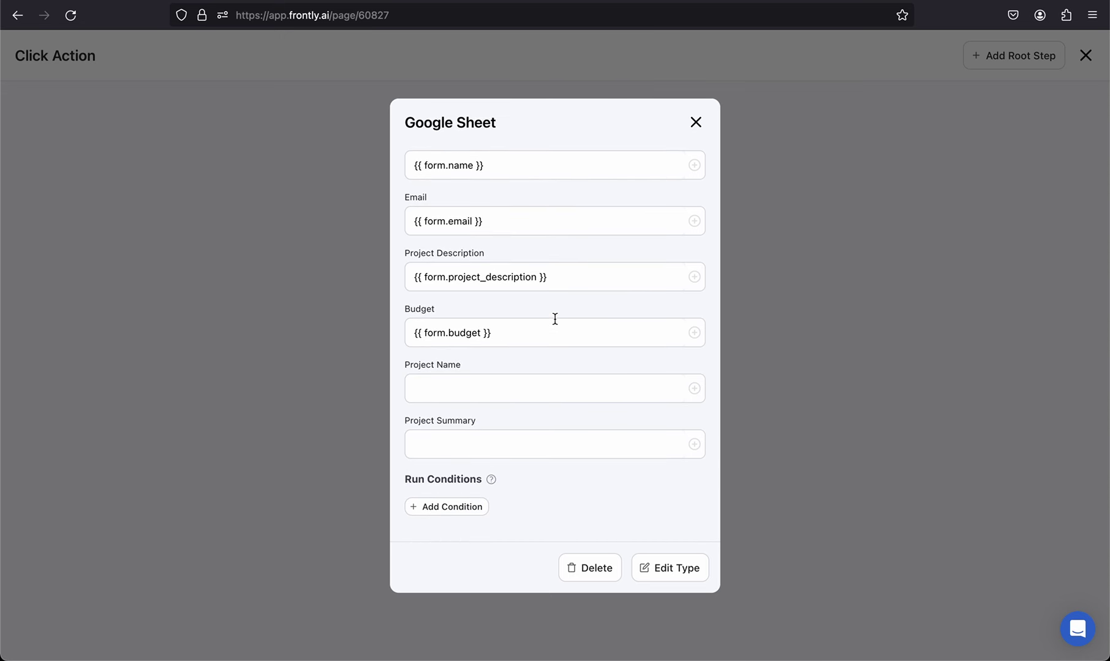
{"action": "scroll", "coordinate": [555, 319], "scroll_direction": "up", "scroll_amount": 6}
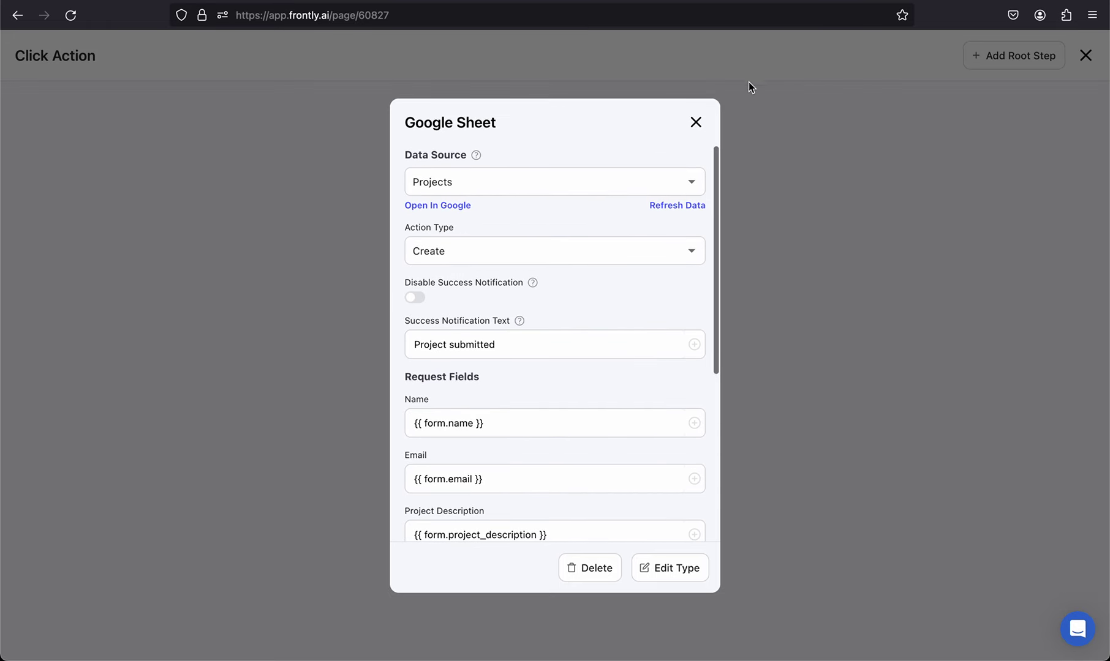
Step: Change the form heading to 'Interested in having Frontly build your app?'
{"action": "left_click", "coordinate": [696, 122]}
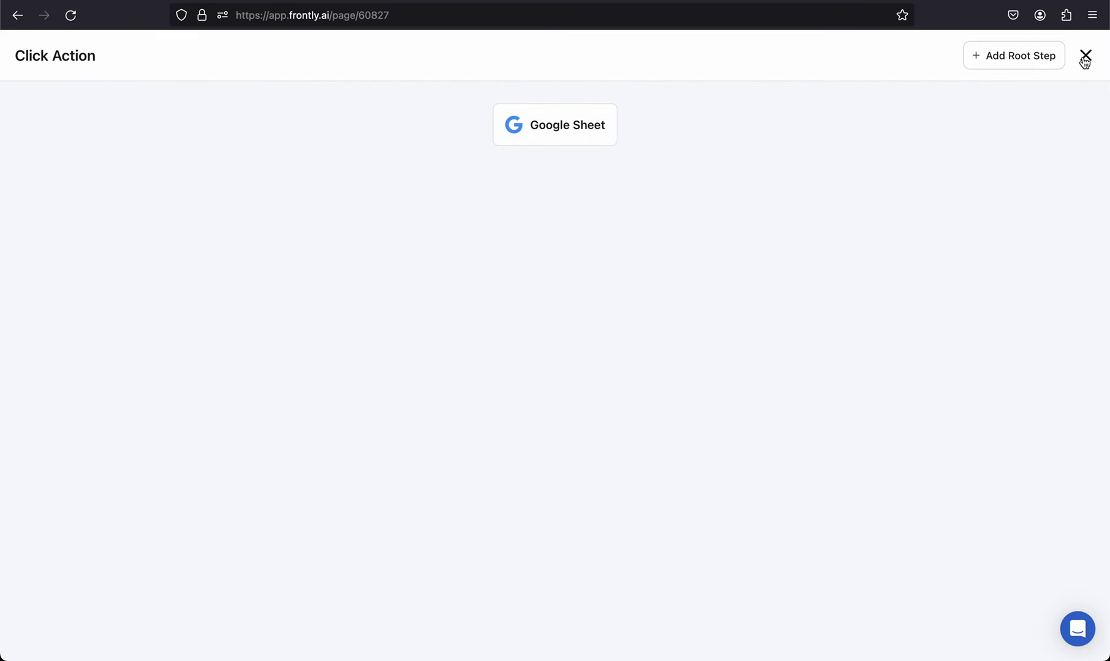
{"action": "left_click", "coordinate": [1083, 61]}
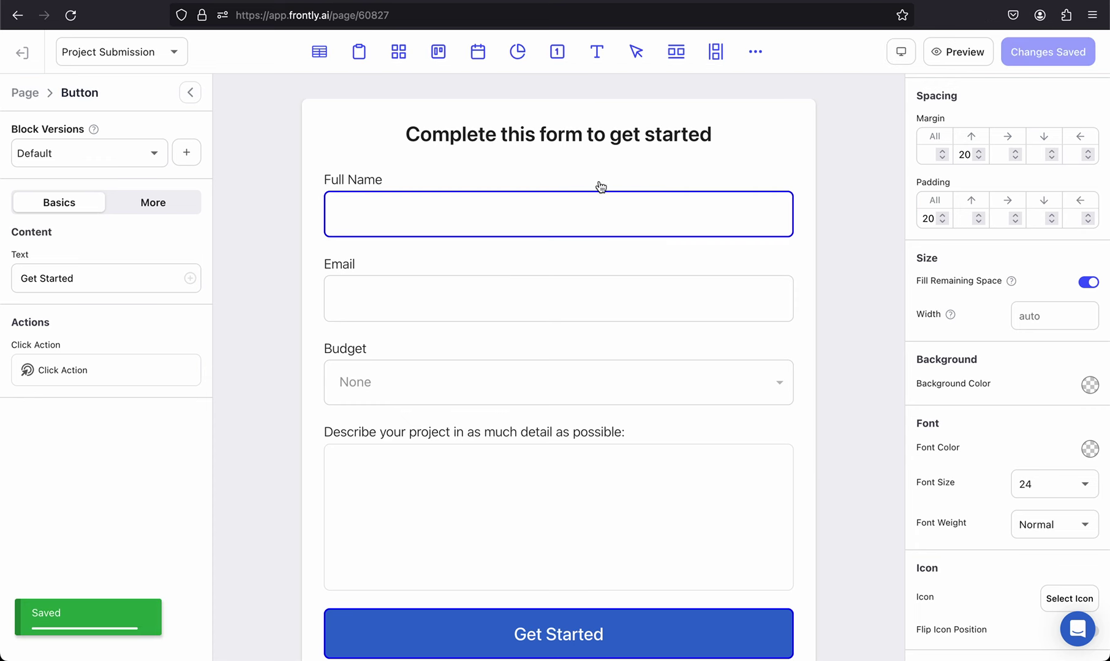
{"action": "left_click", "coordinate": [588, 134]}
{"action": "triple_click", "coordinate": [98, 281]}
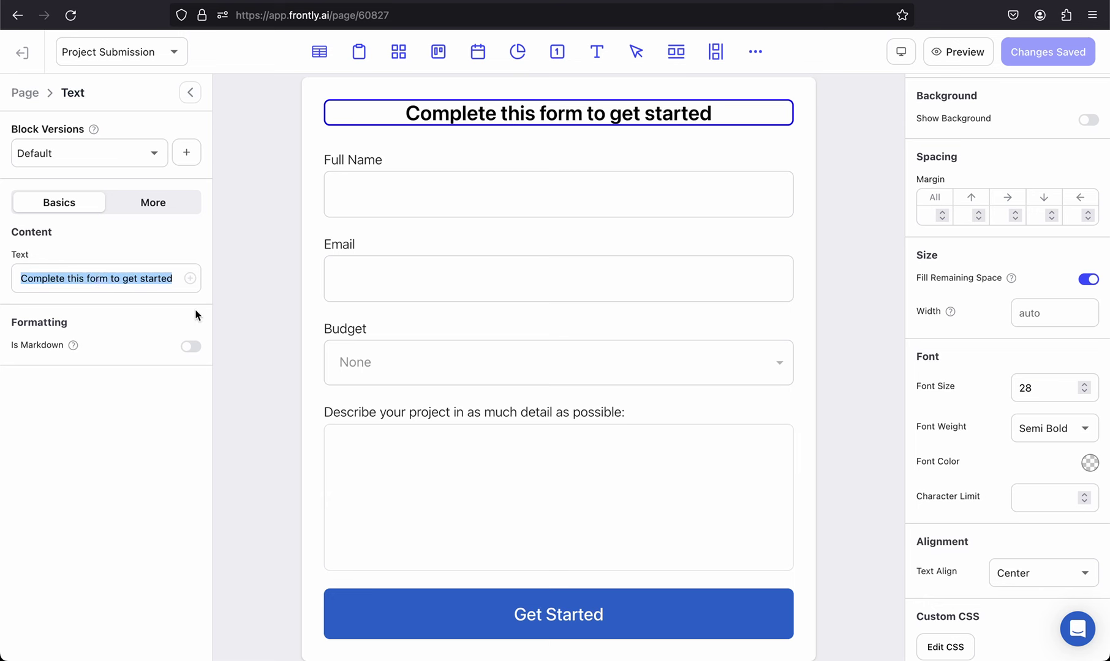
{"action": "scroll", "coordinate": [415, 279], "scroll_direction": "up", "scroll_amount": 1}
{"action": "type", "text": "Interested in "}
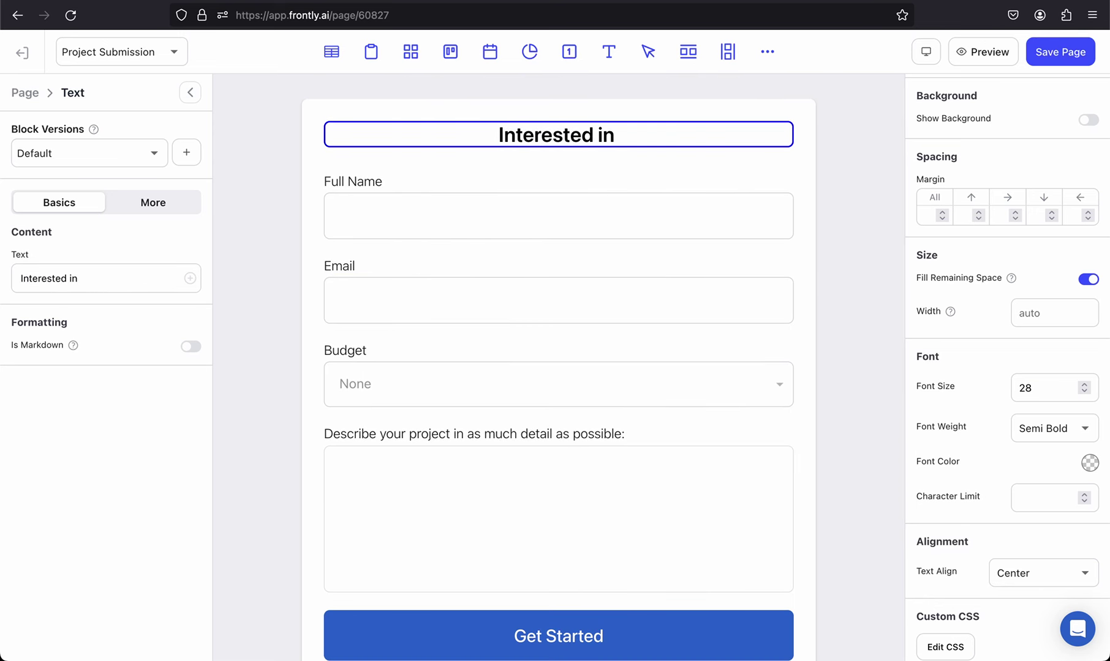
{"action": "type", "text": "having Frontl"}
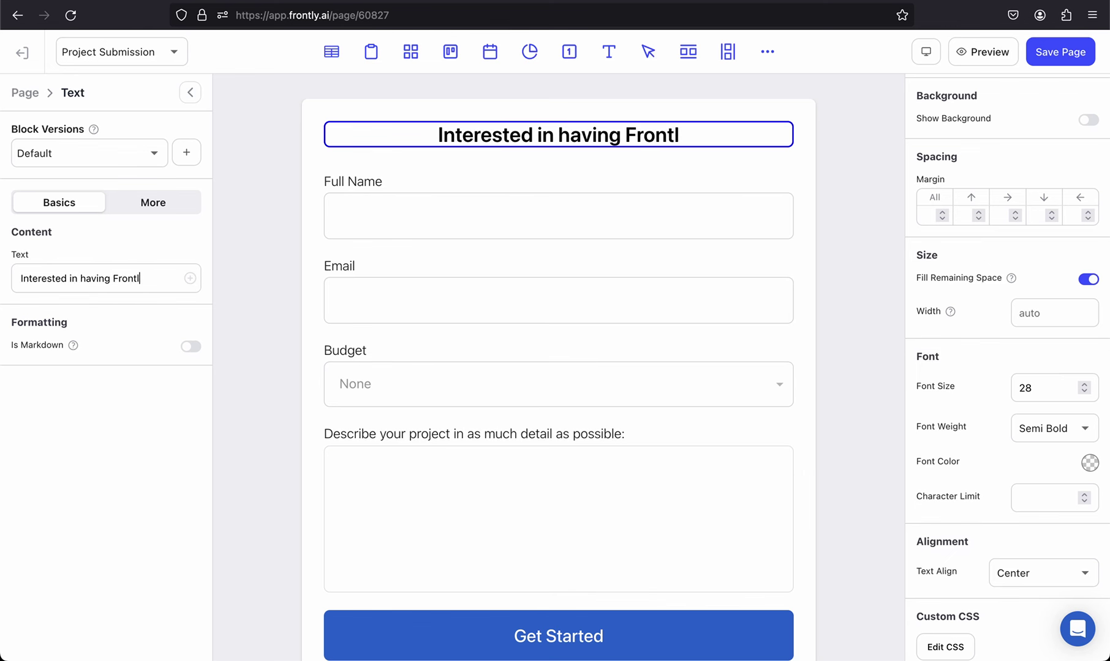
{"action": "type", "text": "y build your app?"}
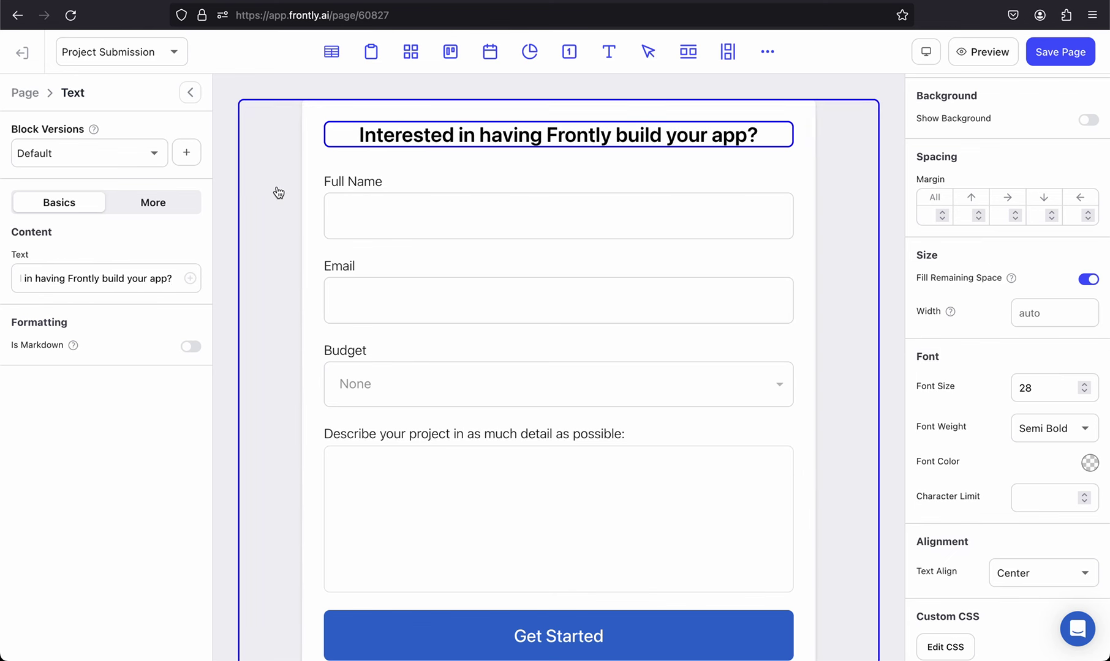
Step: Duplicate the heading block and move the copy directly beneath the original
{"action": "left_click", "coordinate": [427, 136]}
{"action": "left_click", "coordinate": [436, 114]}
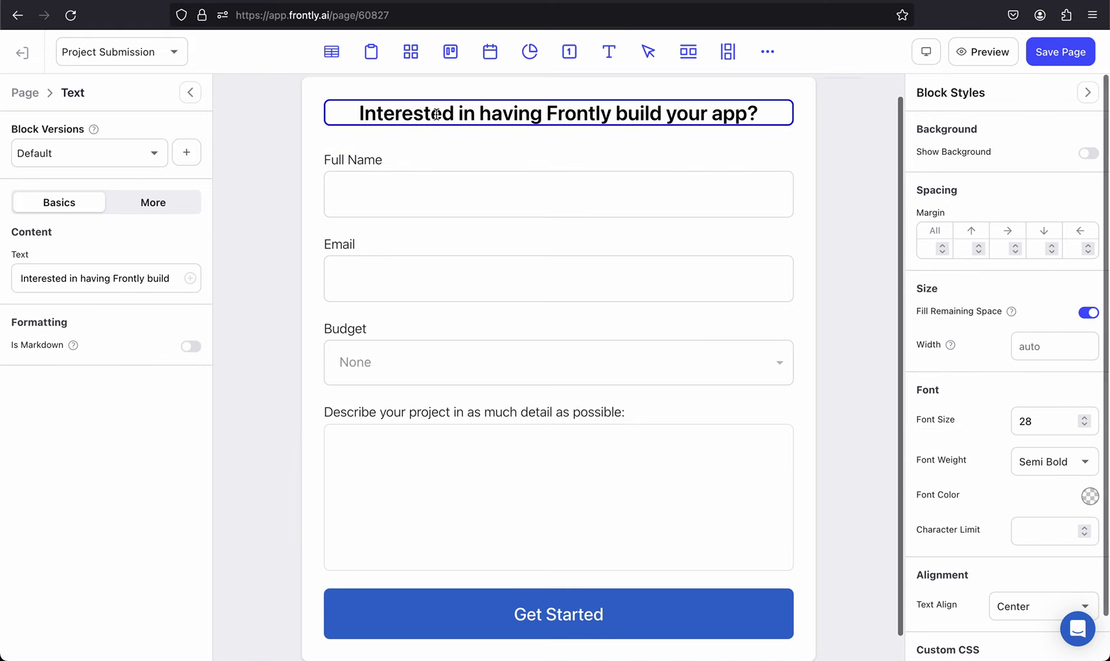
{"action": "key", "text": "super+d"}
{"action": "left_click", "coordinate": [395, 626]}
{"action": "left_click_drag", "start_coordinate": [382, 101], "coordinate": [434, 115]}
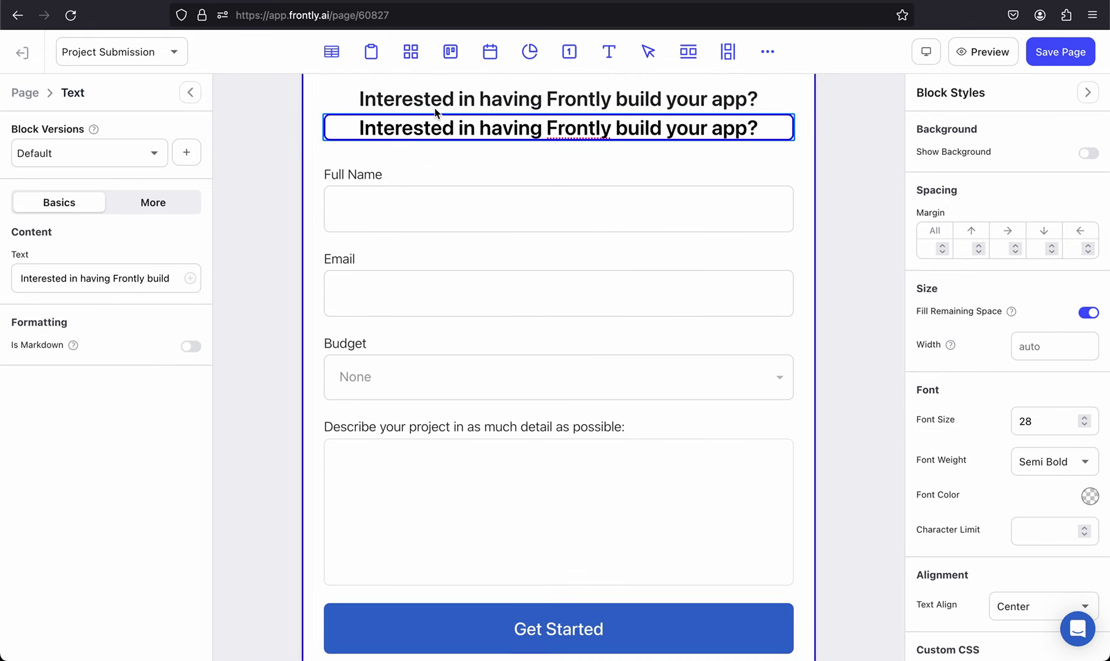
{"action": "triple_click", "coordinate": [140, 277]}
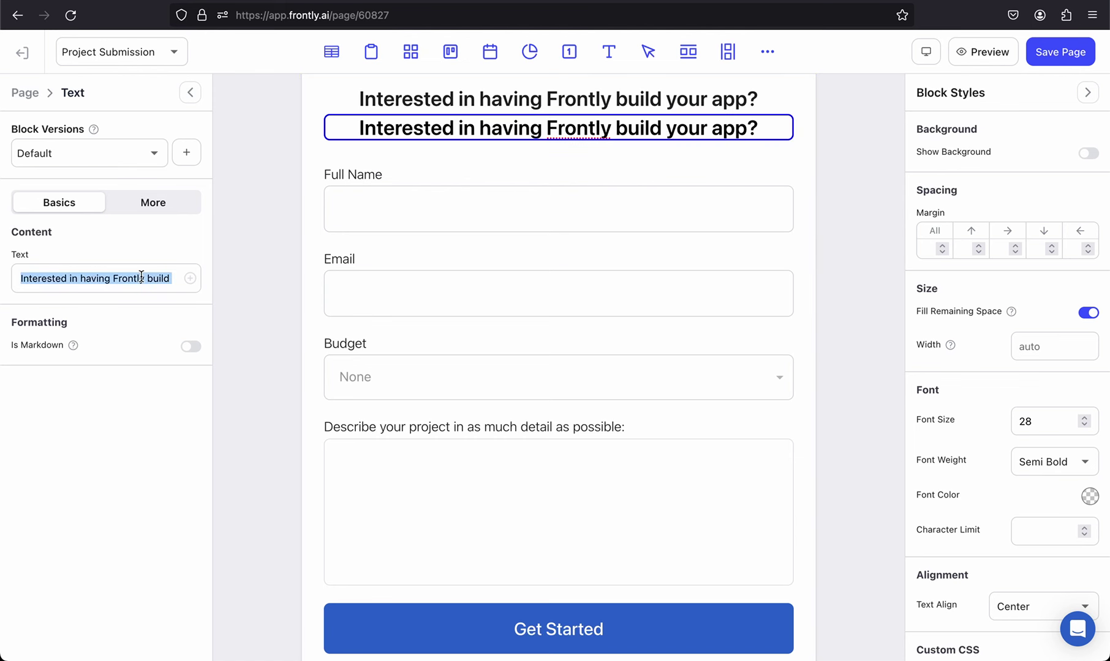
Step: Make the duplicate a size-22 light subtitle reading 'Fill out the form below and our team will be in touch.'
{"action": "double_click", "coordinate": [1028, 421]}
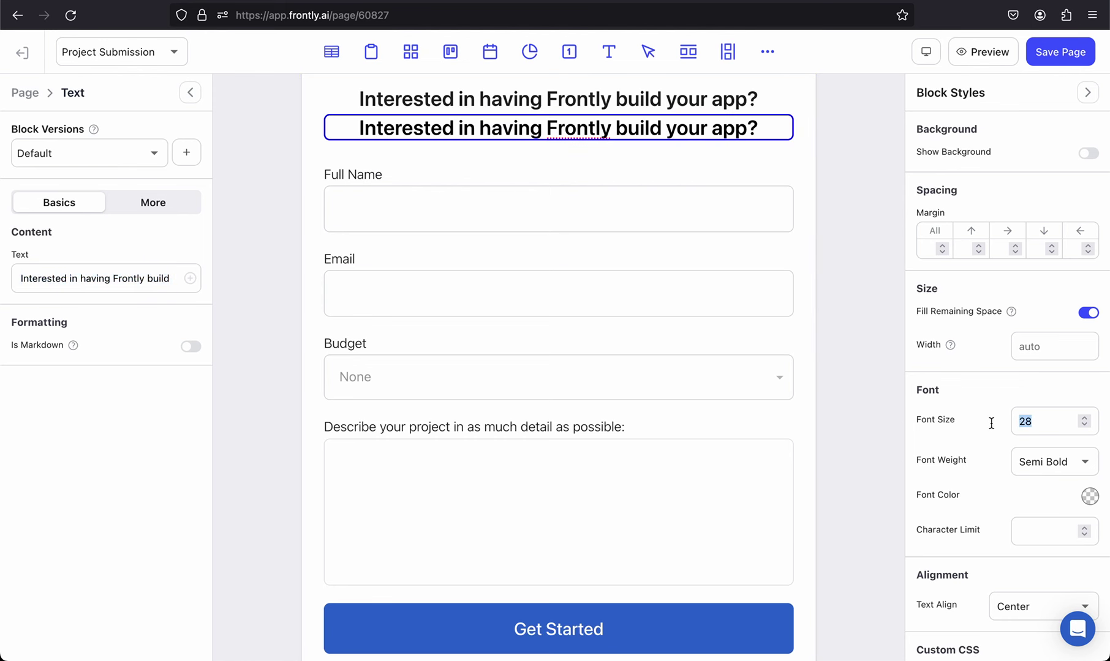
{"action": "type", "text": "22"}
{"action": "left_click", "coordinate": [1049, 460]}
{"action": "left_click", "coordinate": [1034, 515]}
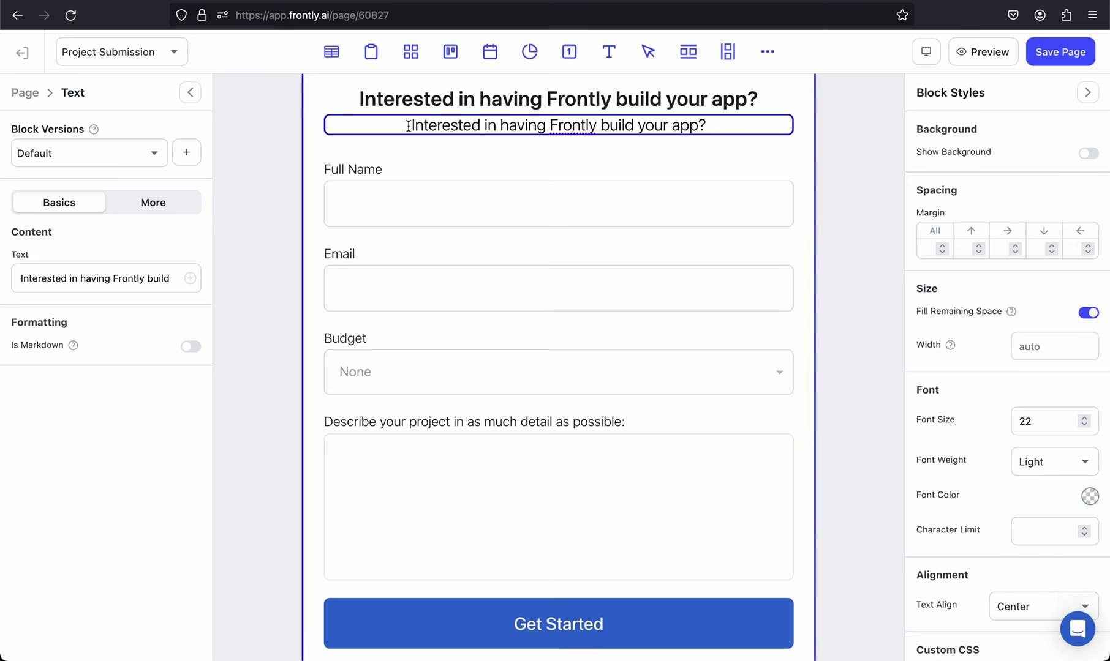
{"action": "triple_click", "coordinate": [83, 283]}
{"action": "type", "text": "Fill"}
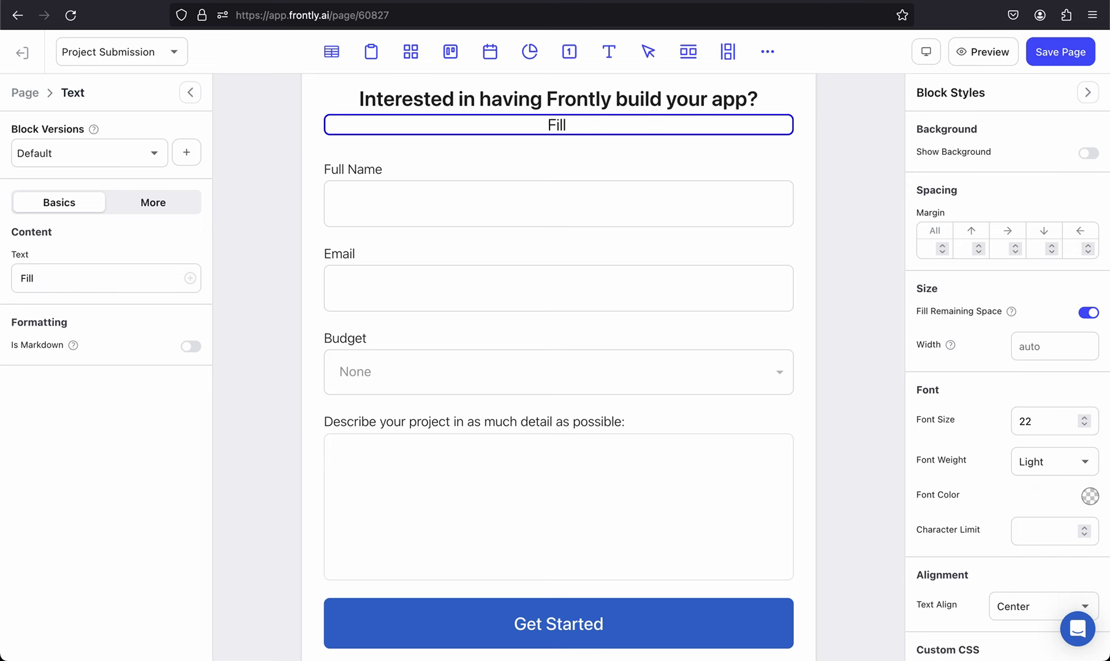
{"action": "type", "text": " out the form below"}
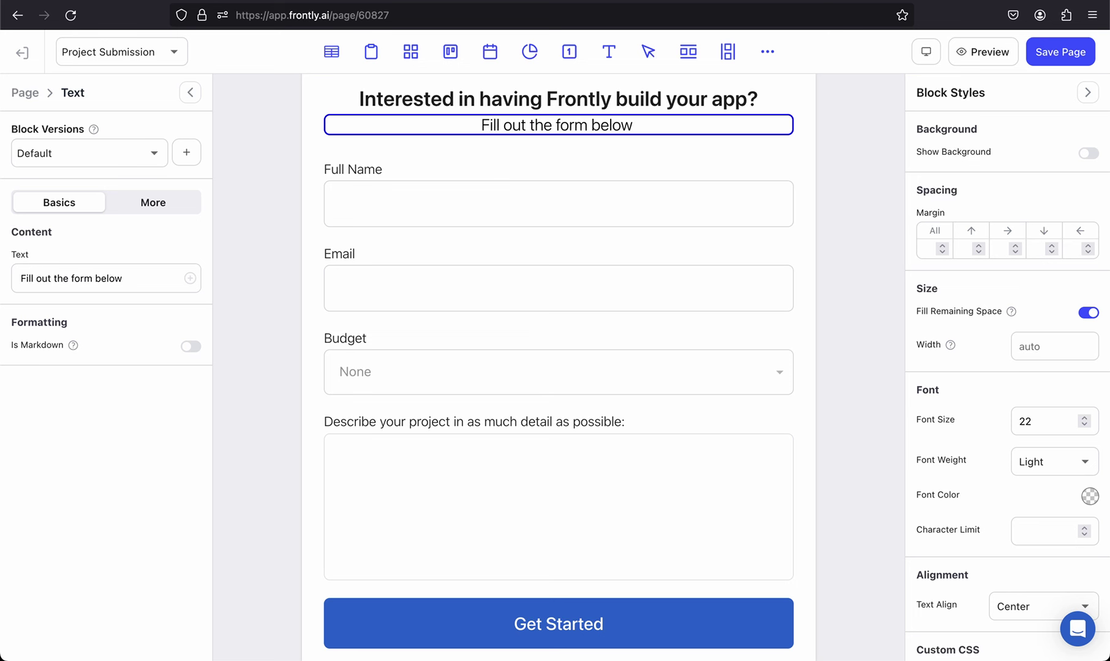
{"action": "type", "text": " and our team will b"}
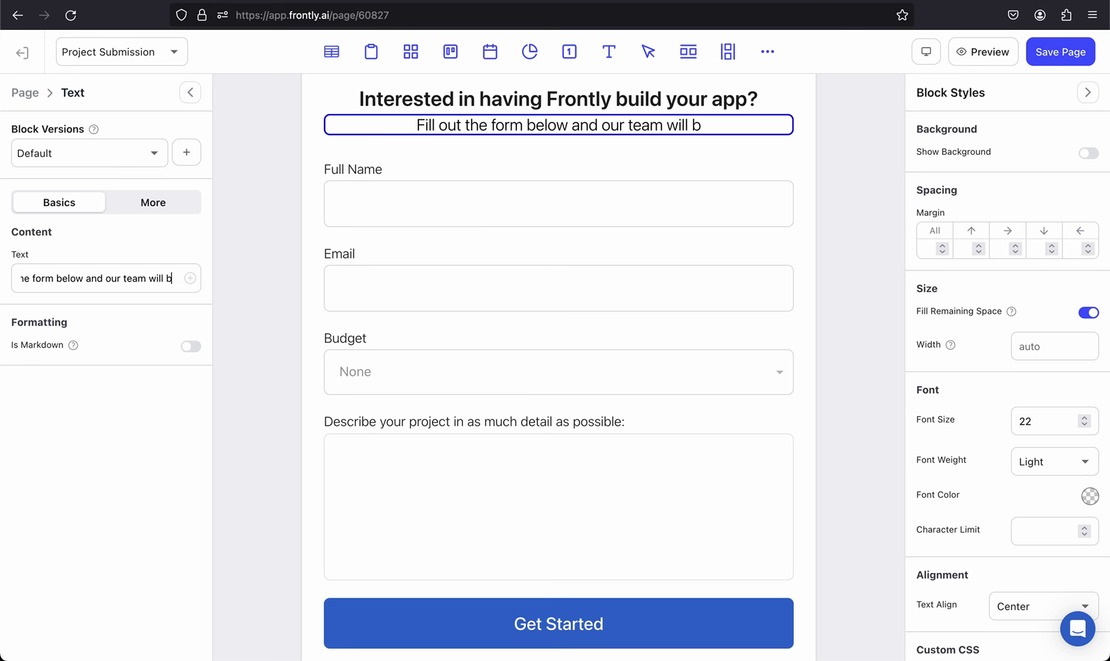
{"action": "type", "text": "e in touch."}
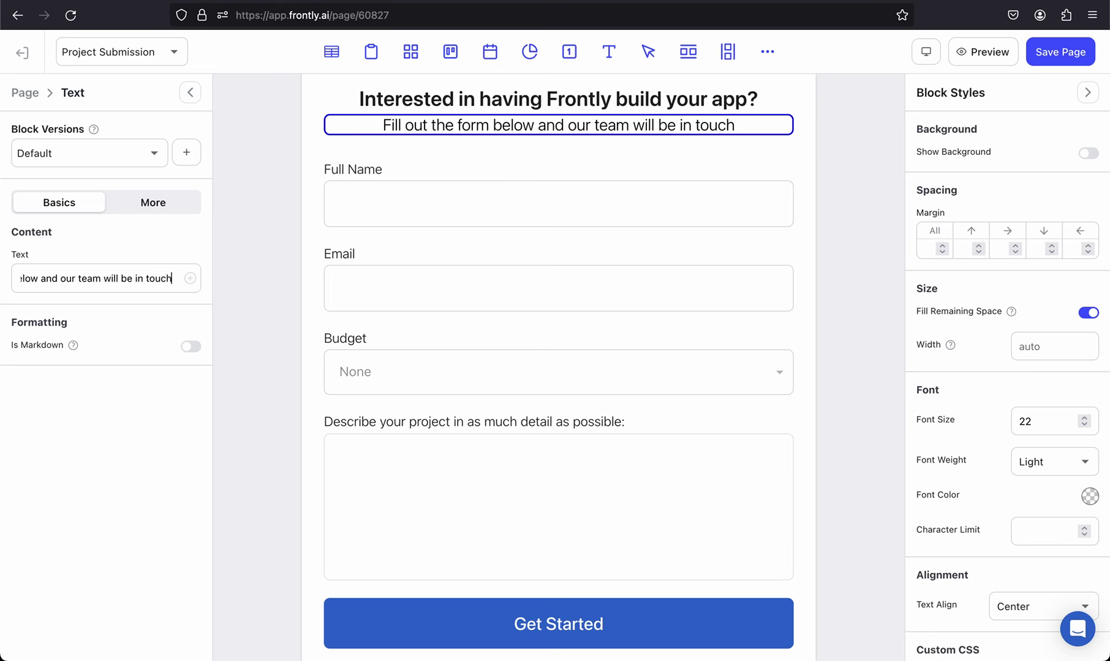
Step: Set the subtitle to font size 20 with Extra Light weight, then save the page
{"action": "scroll", "coordinate": [243, 199], "scroll_direction": "up", "scroll_amount": 1}
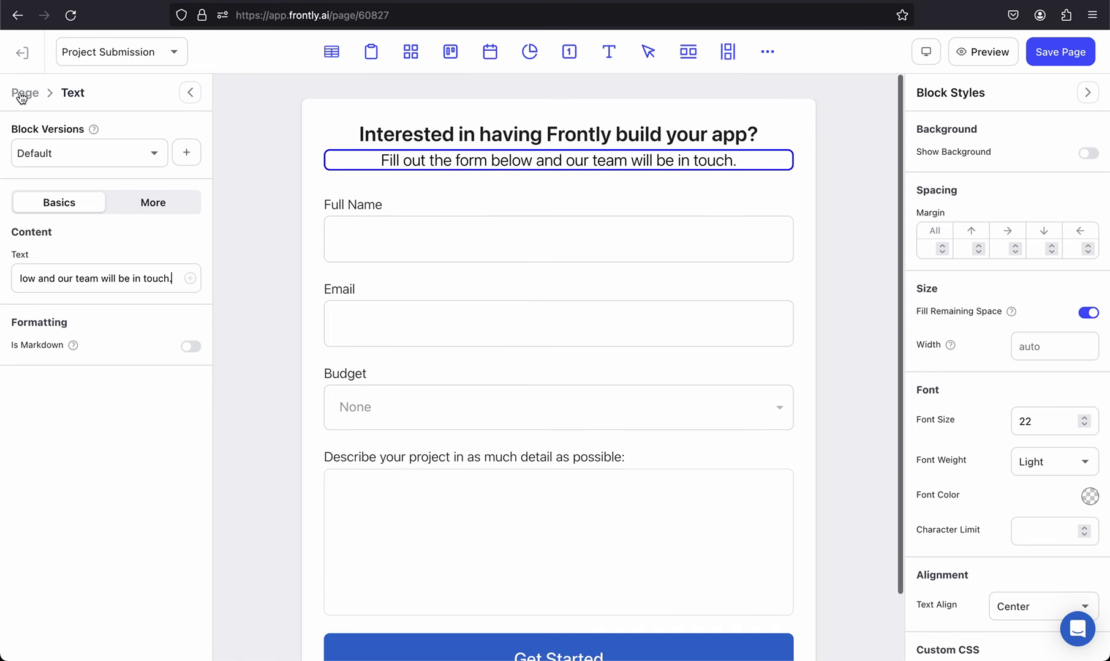
{"action": "left_click", "coordinate": [23, 92]}
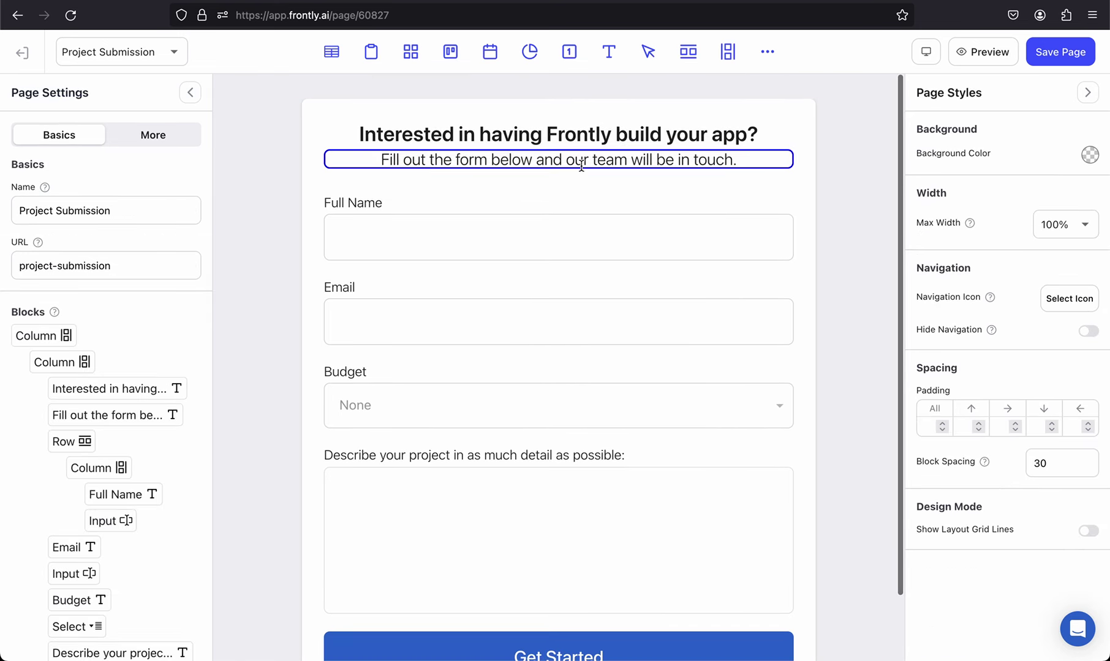
{"action": "left_click", "coordinate": [569, 161]}
{"action": "double_click", "coordinate": [1038, 422]}
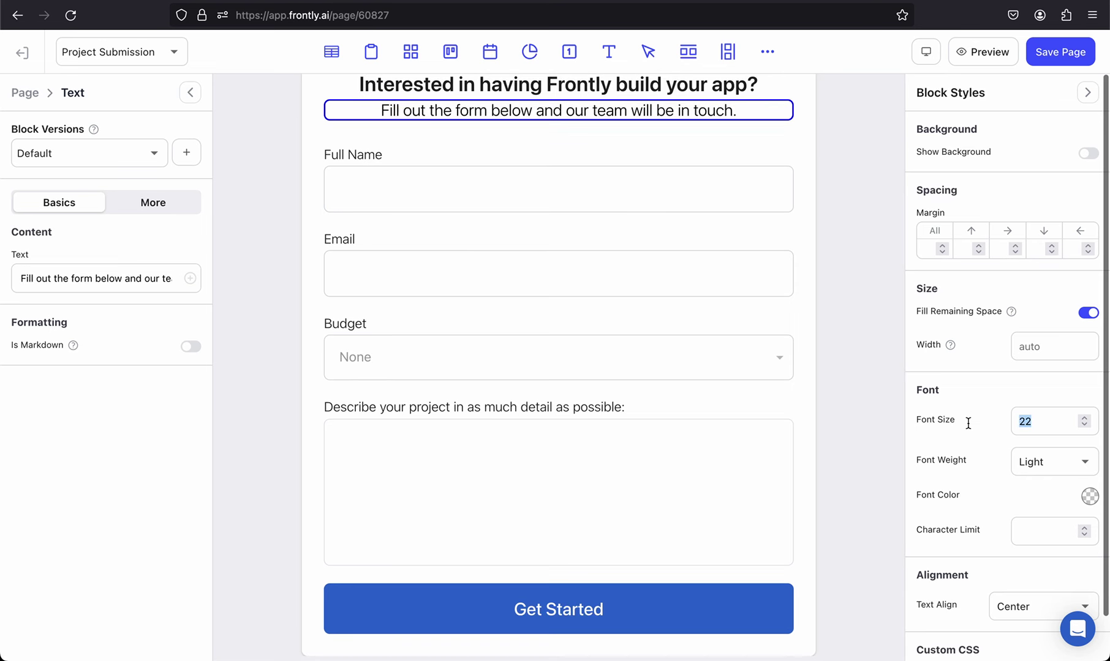
{"action": "type", "text": "20"}
{"action": "left_click", "coordinate": [1050, 463]}
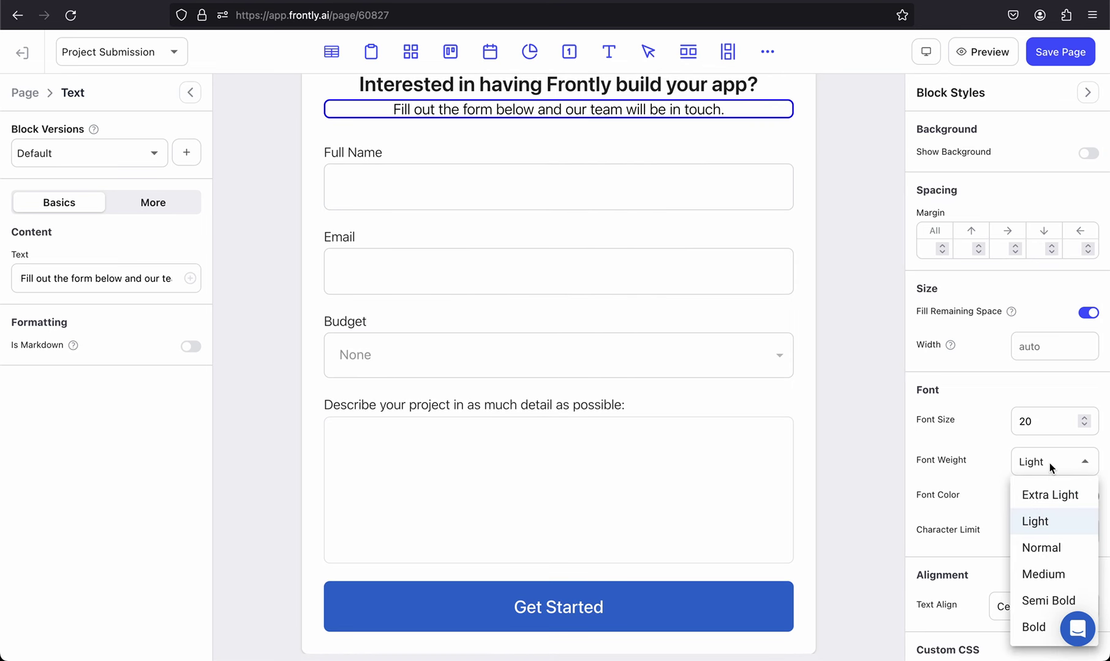
{"action": "left_click", "coordinate": [1041, 496]}
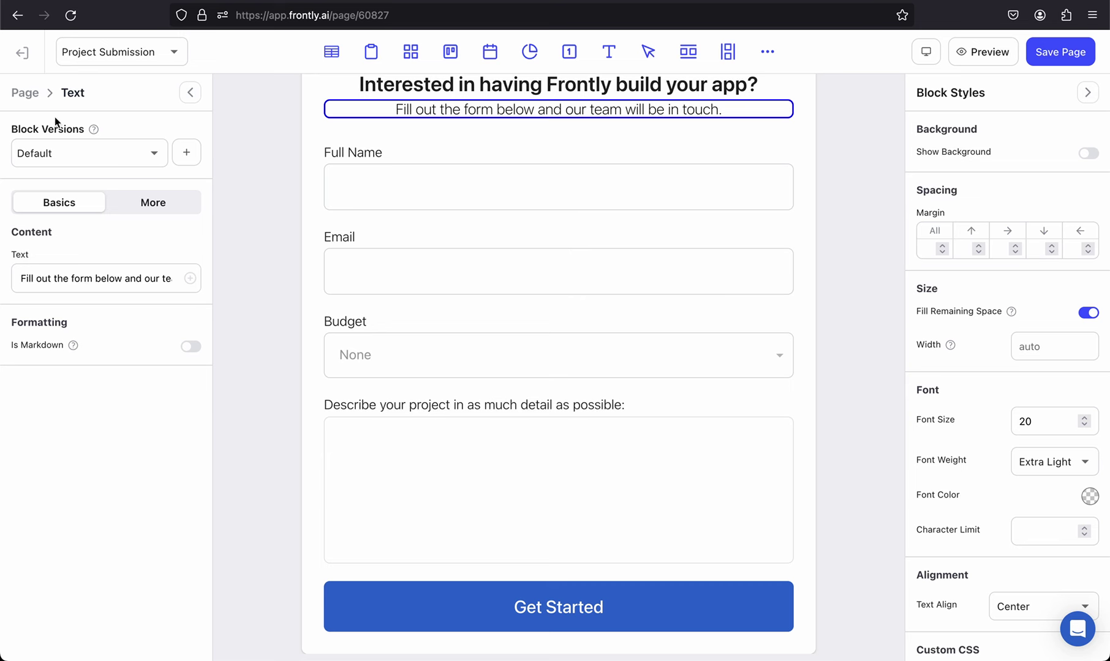
{"action": "left_click", "coordinate": [25, 93]}
{"action": "scroll", "coordinate": [653, 236], "scroll_direction": "up", "scroll_amount": 2}
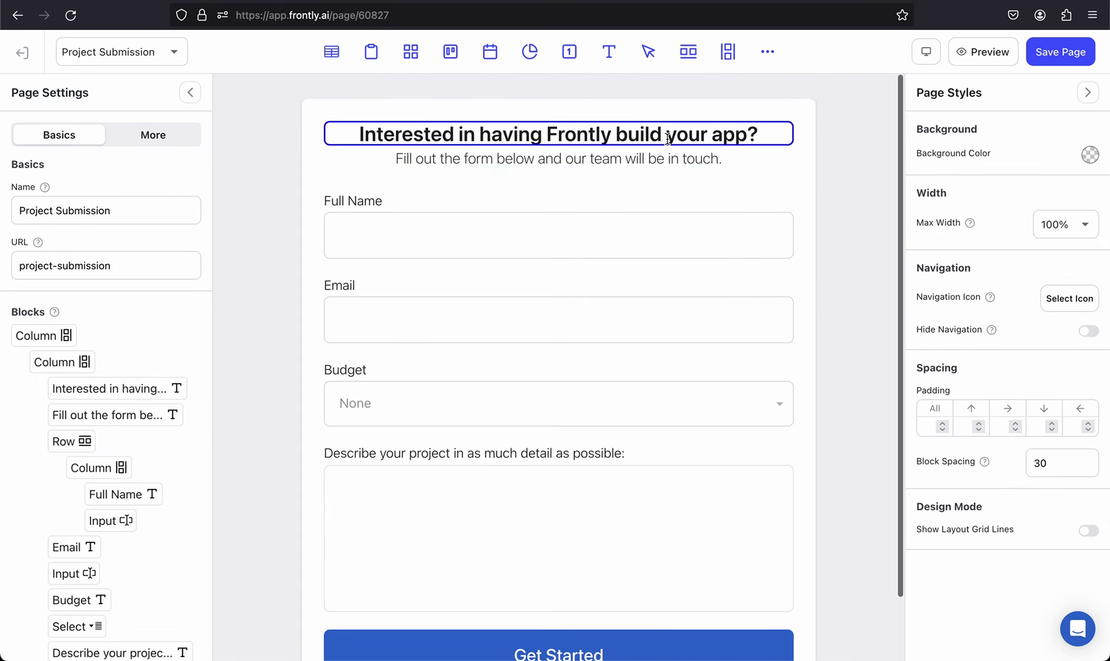
{"action": "left_click", "coordinate": [1048, 52]}
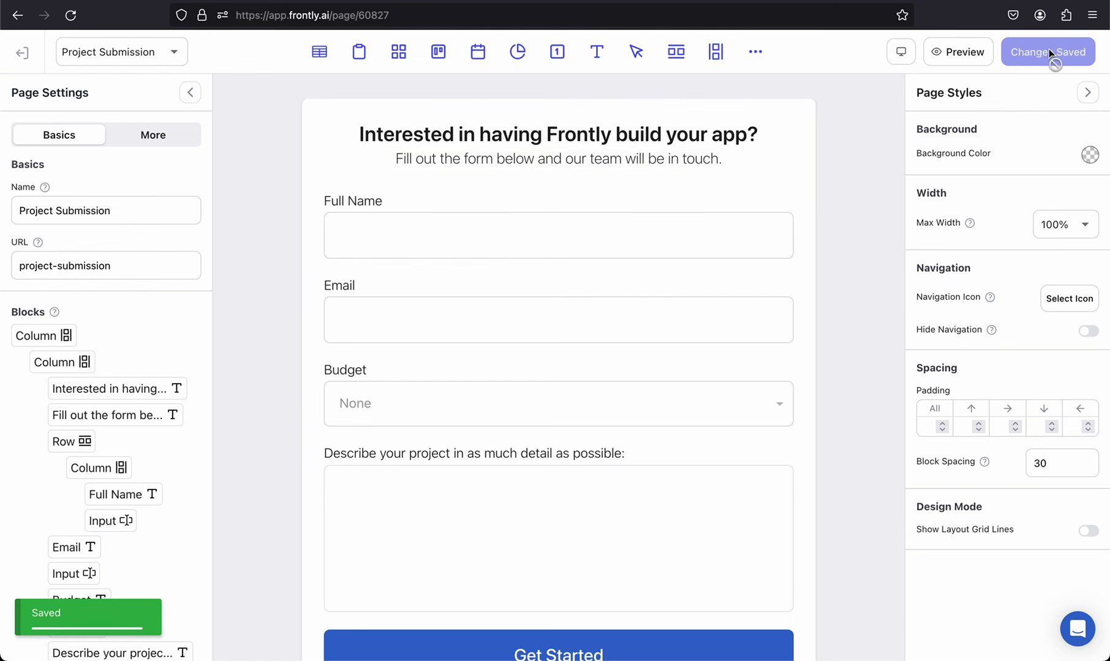
Step: In the live preview, choose the $1,000 - $2,000 budget and enter a full name and e-mail
{"action": "left_click", "coordinate": [965, 51]}
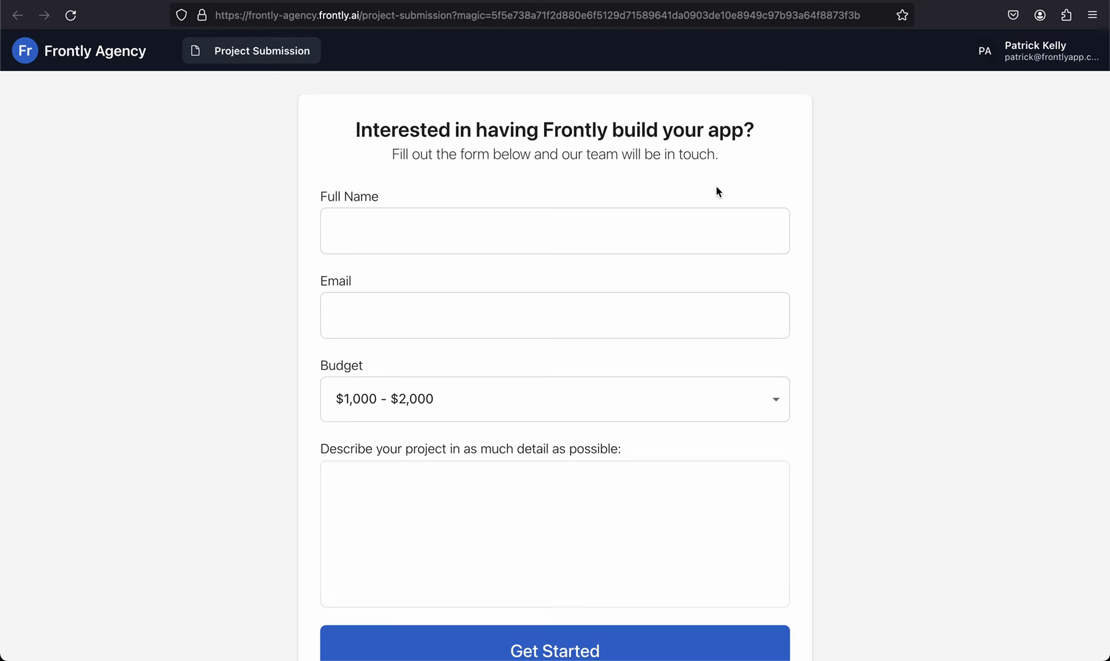
{"action": "left_click", "coordinate": [444, 410]}
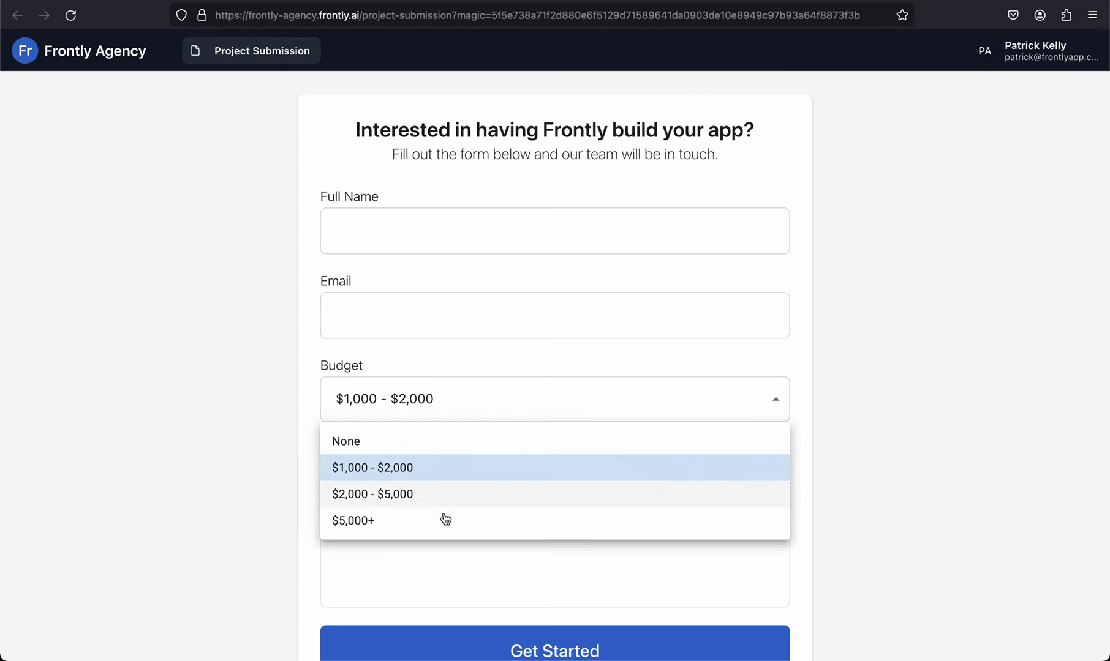
{"action": "left_click", "coordinate": [230, 369]}
{"action": "scroll", "coordinate": [478, 401], "scroll_direction": "down", "scroll_amount": 1}
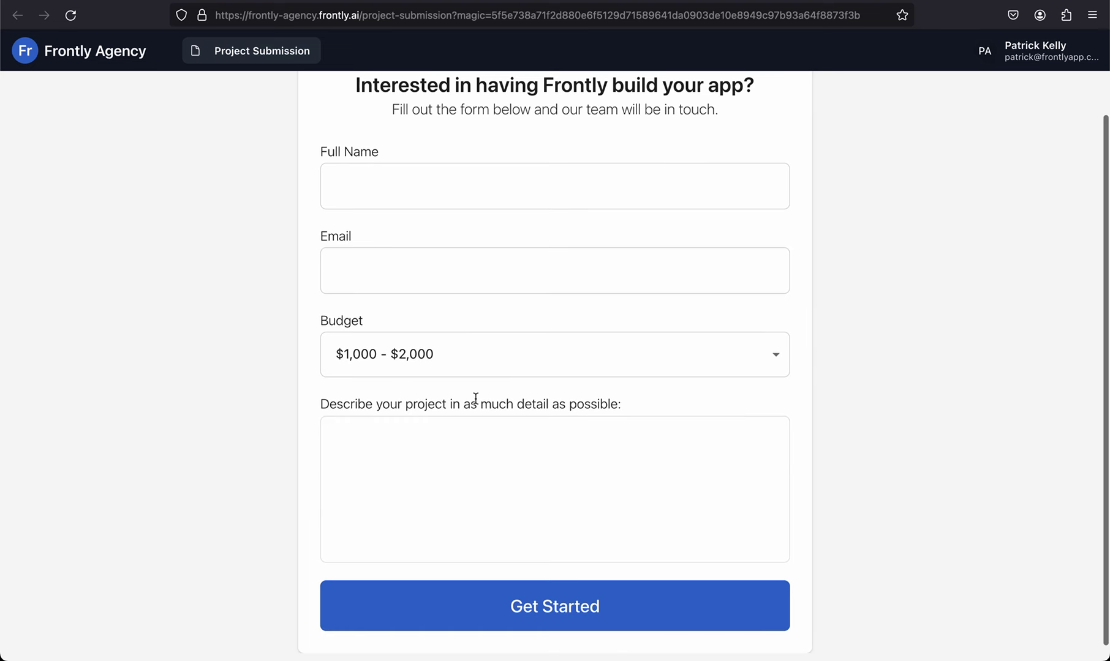
{"action": "left_click", "coordinate": [422, 288]}
Step: Describe a project needing client login and data management, then submit with Get Started
{"action": "scroll", "coordinate": [423, 367], "scroll_direction": "down", "scroll_amount": 1}
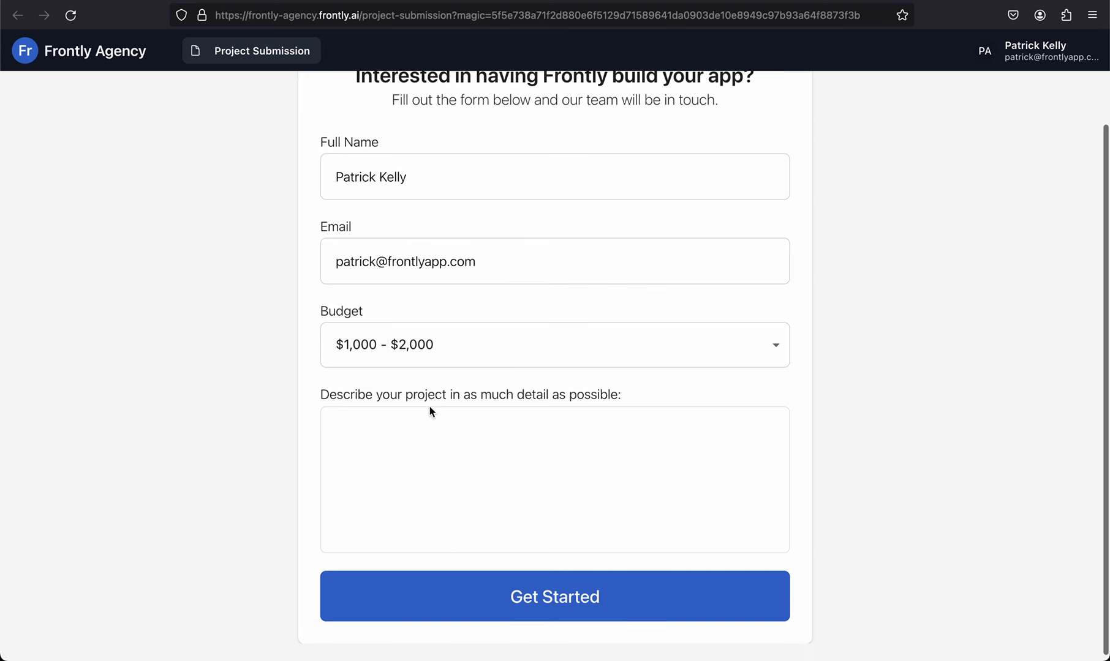
{"action": "scroll", "coordinate": [465, 441], "scroll_direction": "down", "scroll_amount": 1}
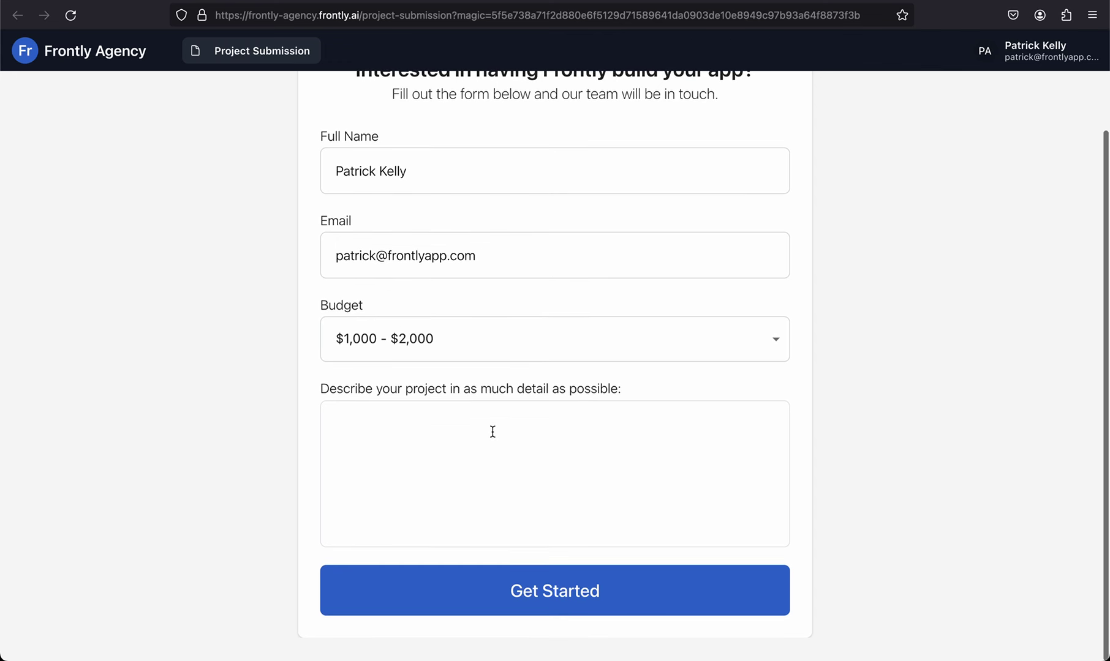
{"action": "left_click", "coordinate": [493, 432]}
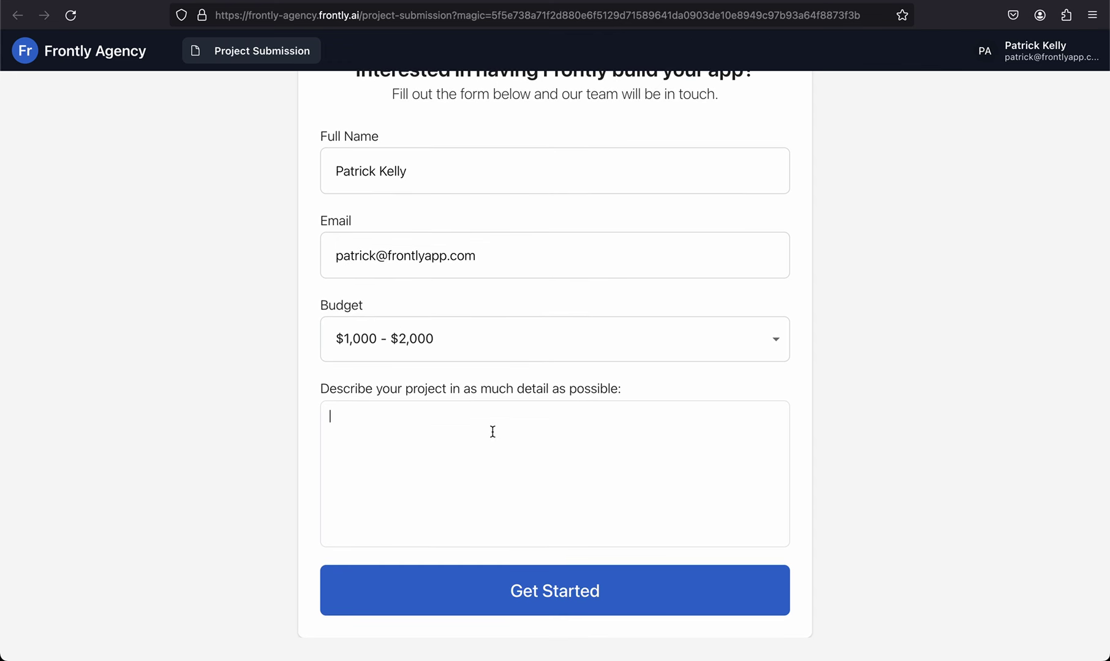
{"action": "type", "text": "I need "}
{"action": "type", "text": "an app fo"}
{"action": "type", "text": "ng age"}
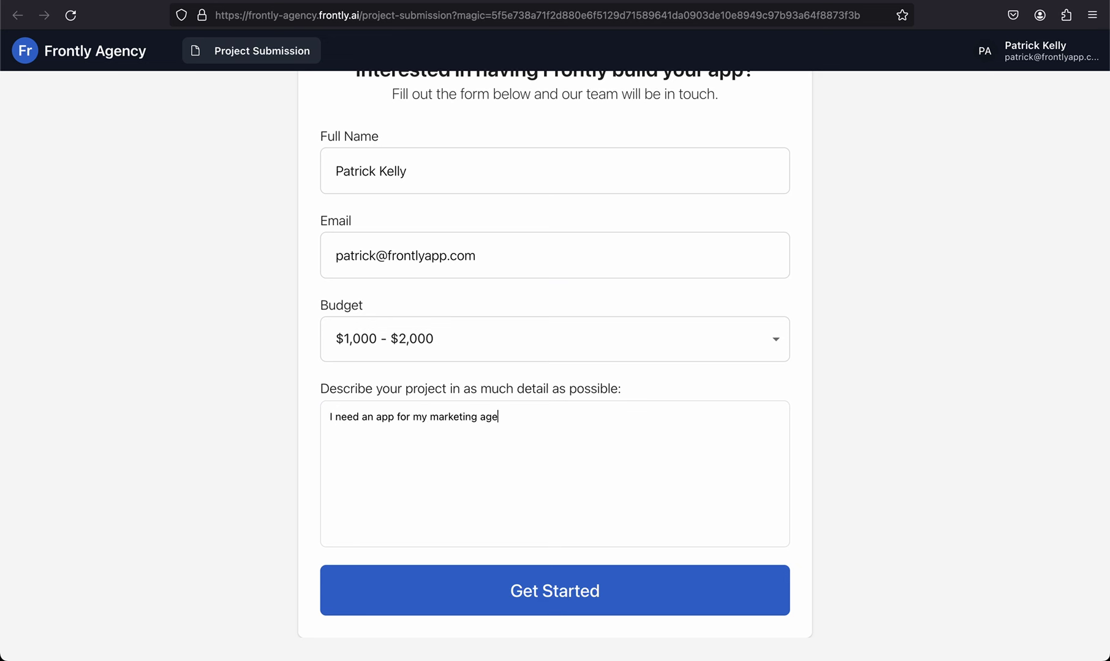
{"action": "type", "text": "ncy to allow clients to login "}
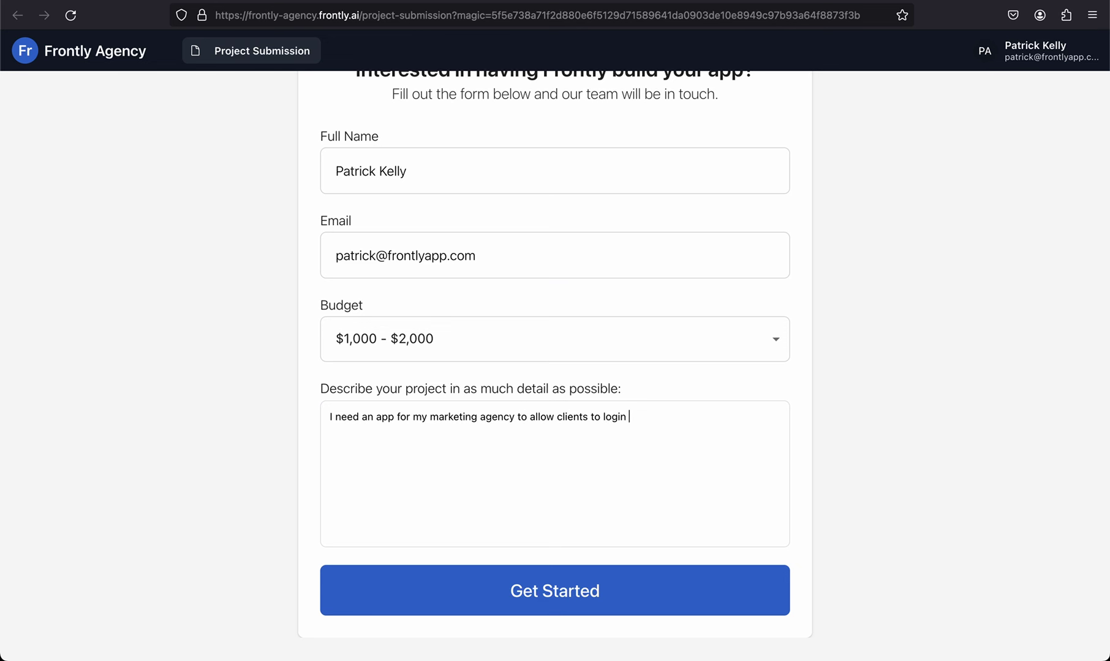
{"action": "type", "text": "and manage their own data"}
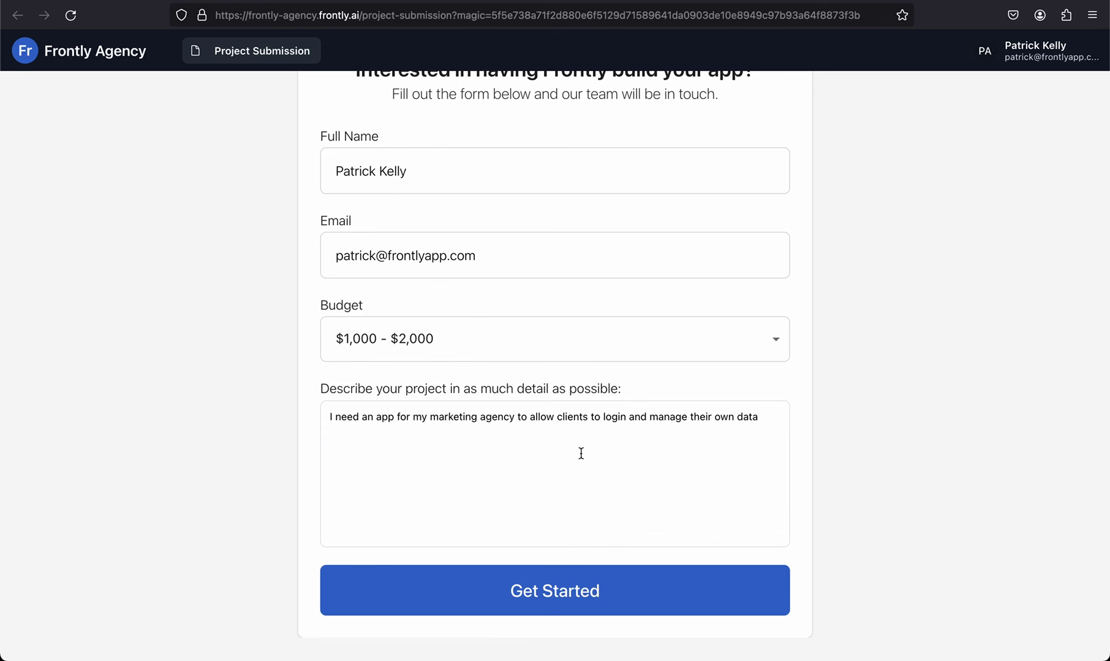
{"action": "scroll", "coordinate": [623, 458], "scroll_direction": "up", "scroll_amount": 2}
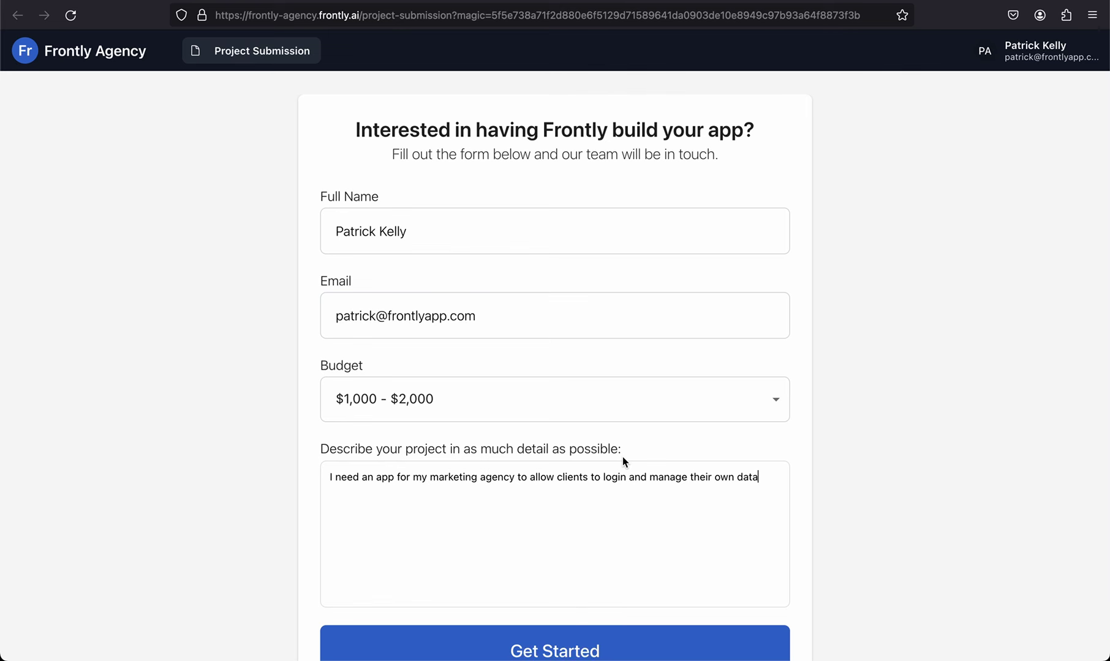
{"action": "scroll", "coordinate": [623, 460], "scroll_direction": "down", "scroll_amount": 2}
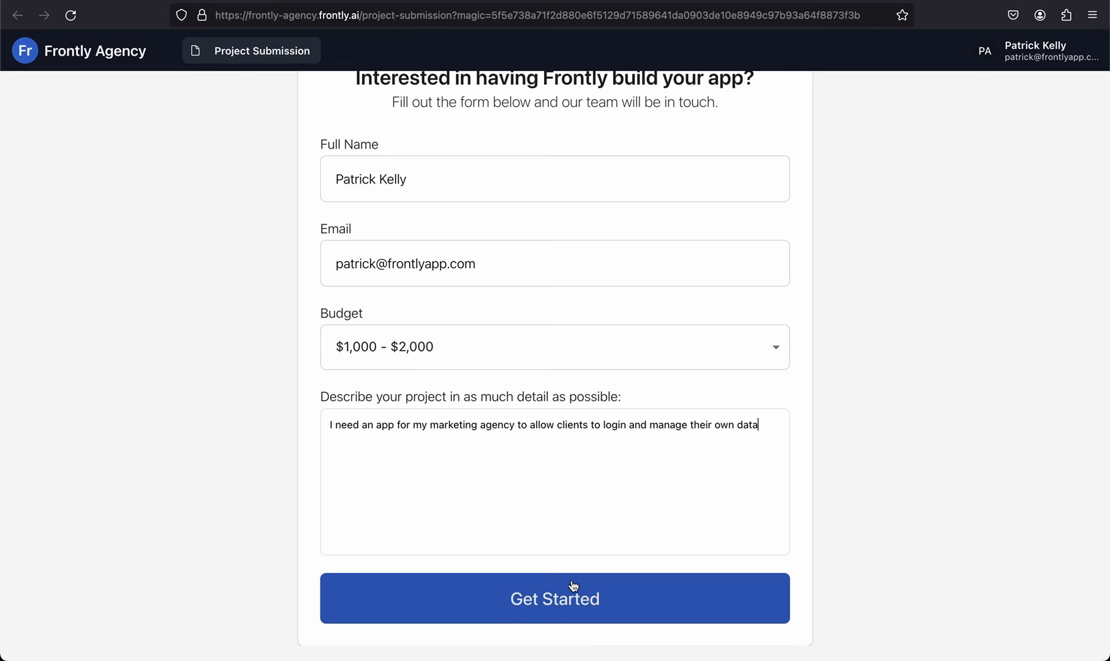
{"action": "left_click", "coordinate": [540, 610]}
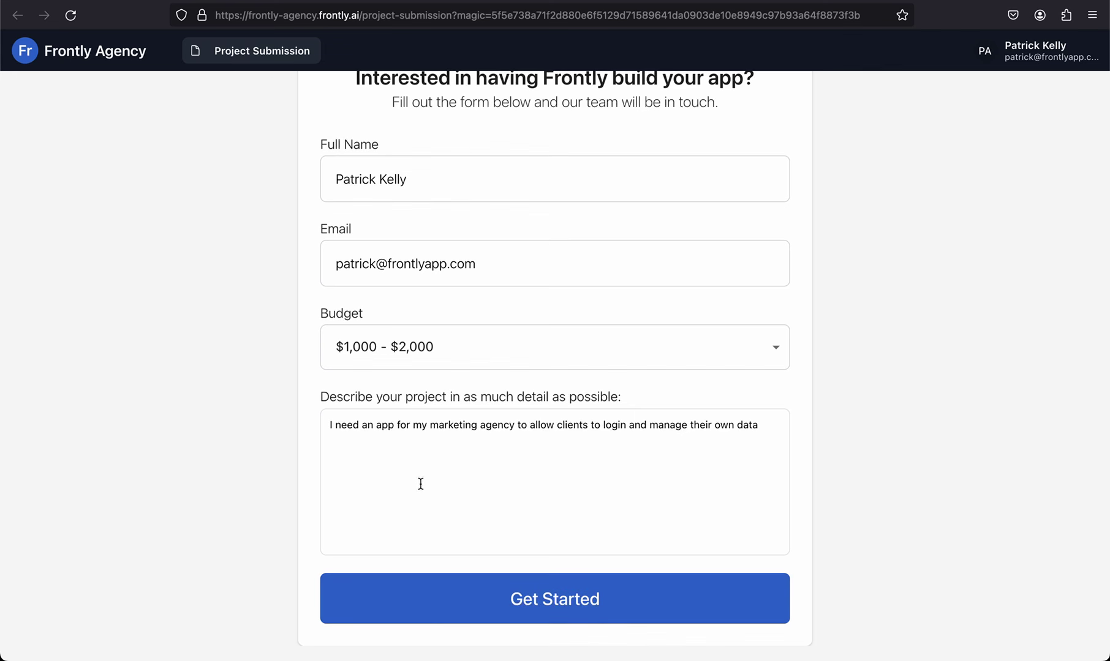
Step: Verify the submission in Projects sheet row 3, checking description D3, project_name F3 and project_summary G3
{"action": "key", "text": "super+Tab"}
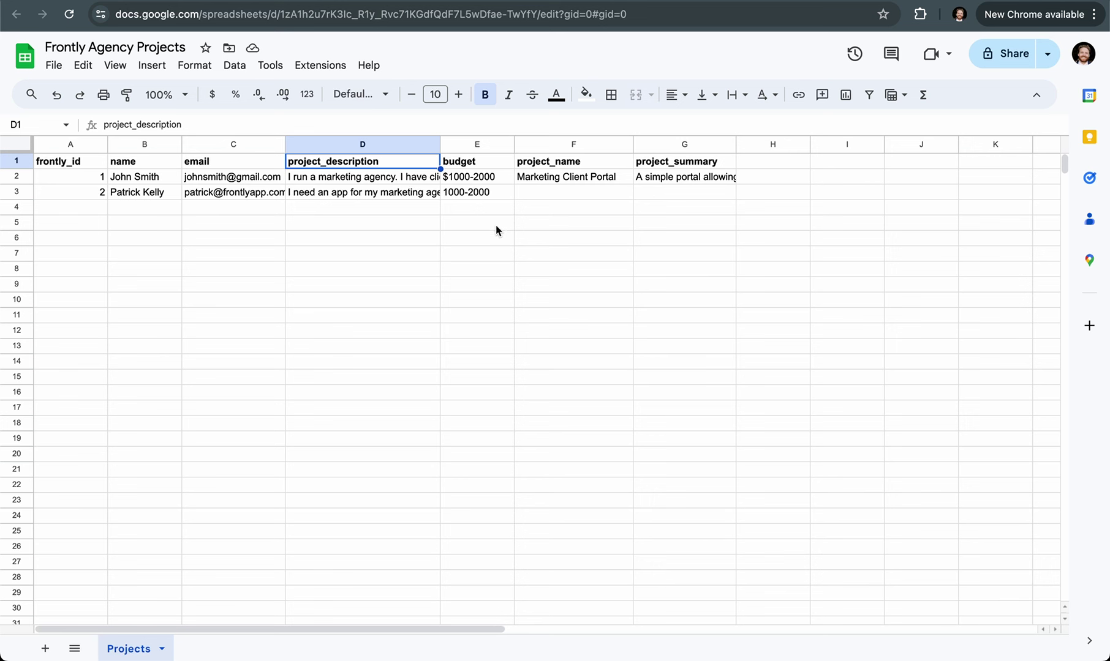
{"action": "left_click", "coordinate": [591, 194]}
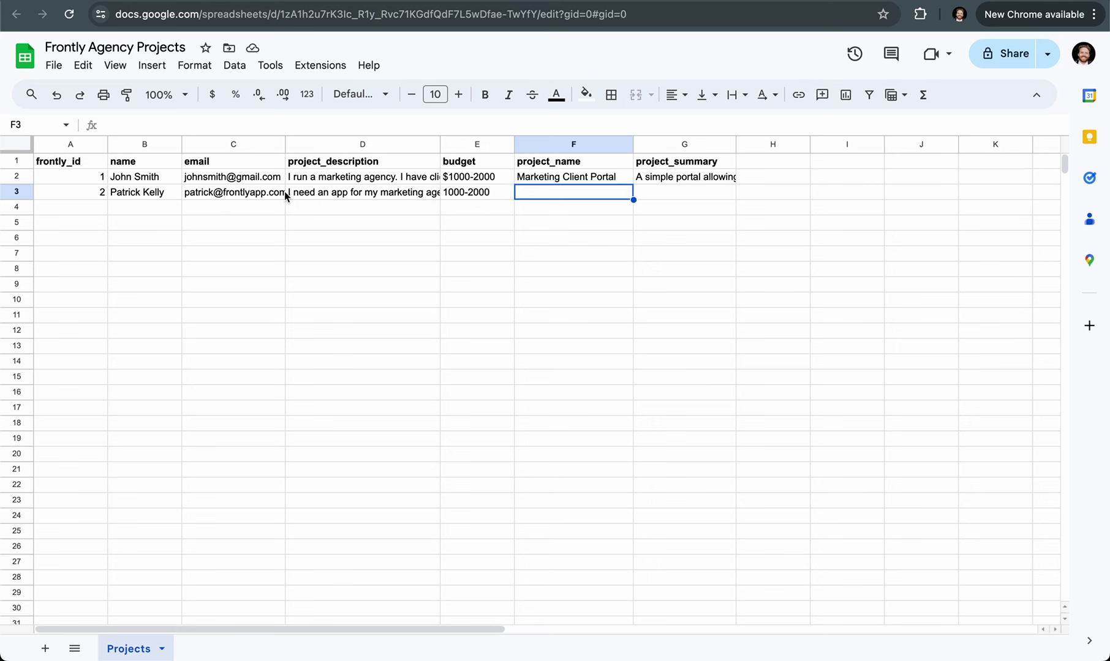
{"action": "left_click", "coordinate": [363, 192]}
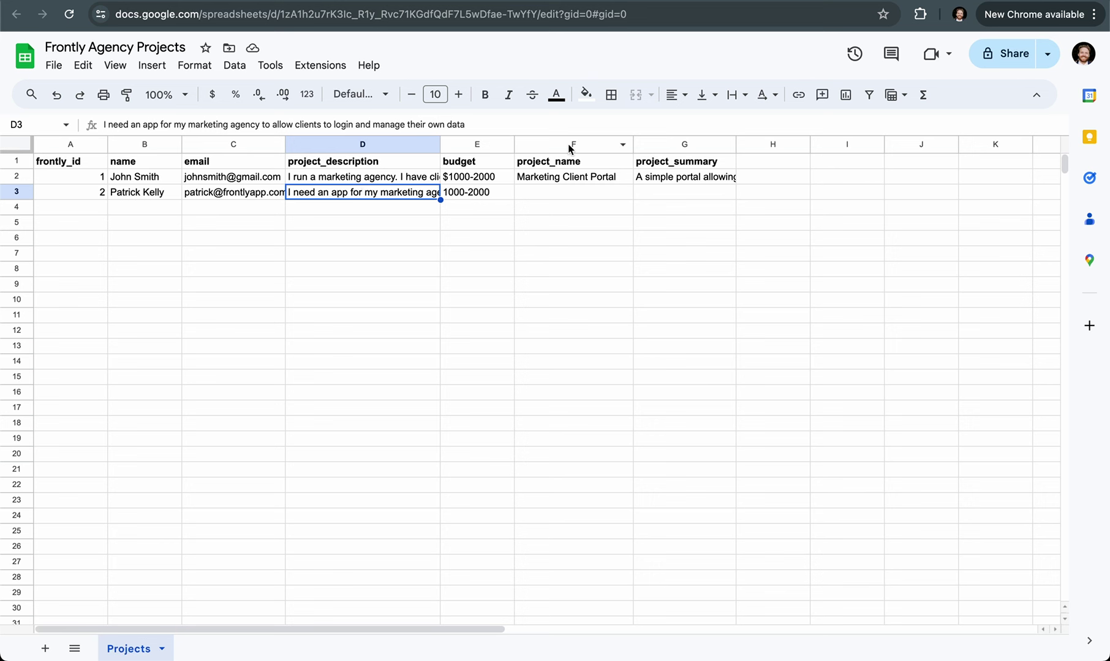
{"action": "left_click", "coordinate": [559, 195]}
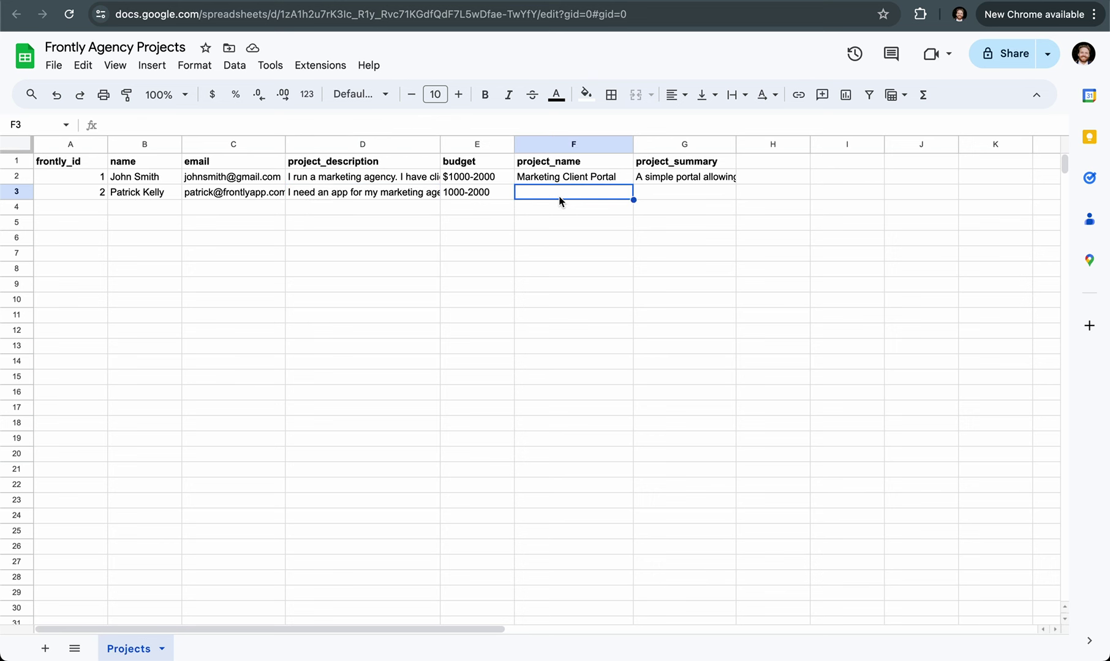
{"action": "left_click", "coordinate": [669, 190]}
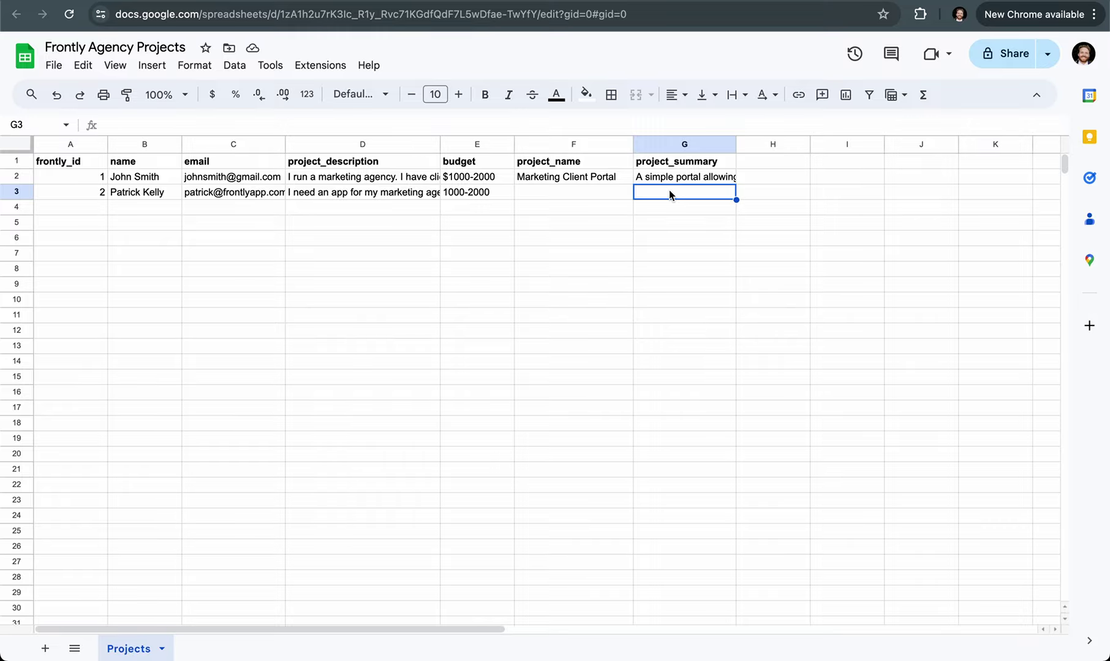
{"action": "key", "text": "super+Tab"}
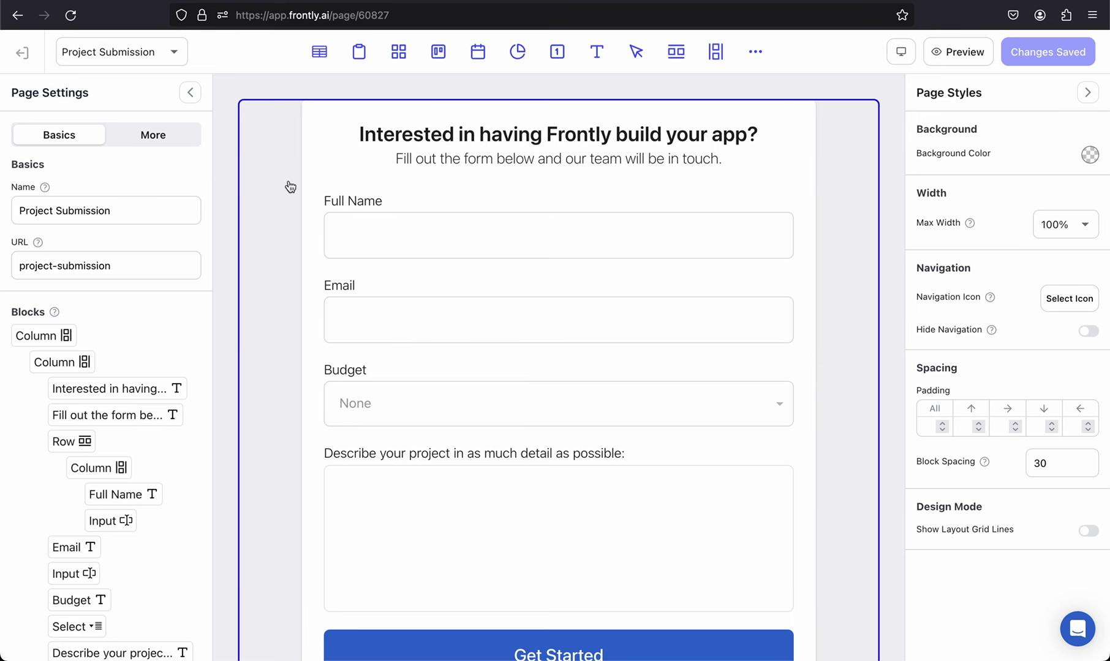
Step: Relabel the Get Started button to 'Submit' and open its click-action workflow
{"action": "scroll", "coordinate": [399, 287], "scroll_direction": "down", "scroll_amount": 2}
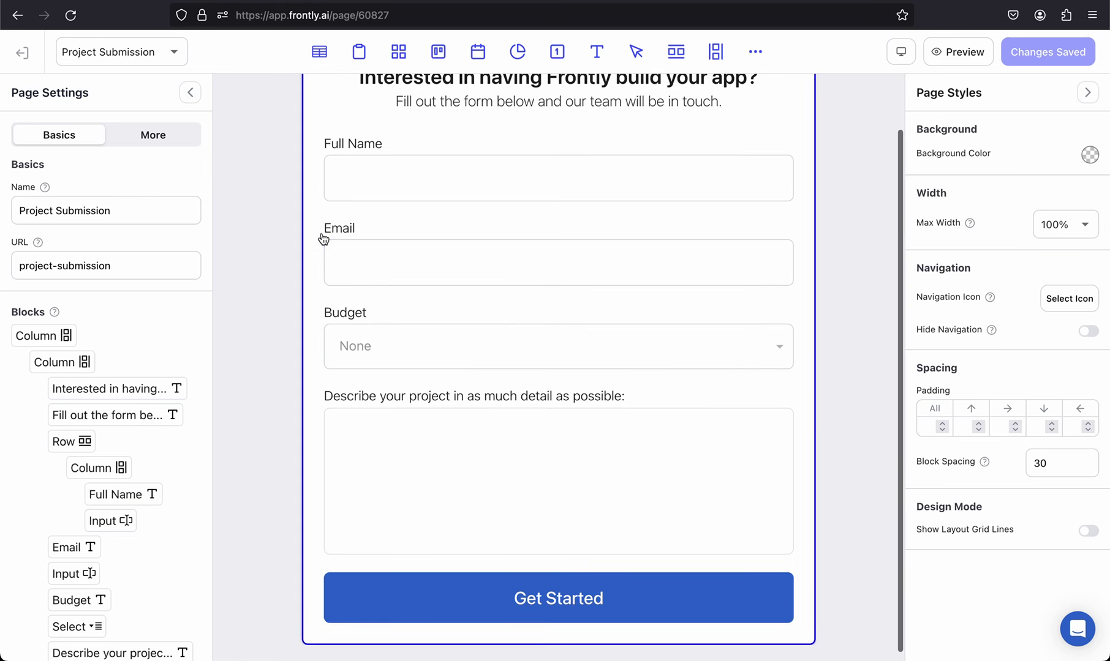
{"action": "scroll", "coordinate": [550, 311], "scroll_direction": "down", "scroll_amount": 1}
{"action": "scroll", "coordinate": [549, 308], "scroll_direction": "up", "scroll_amount": 2}
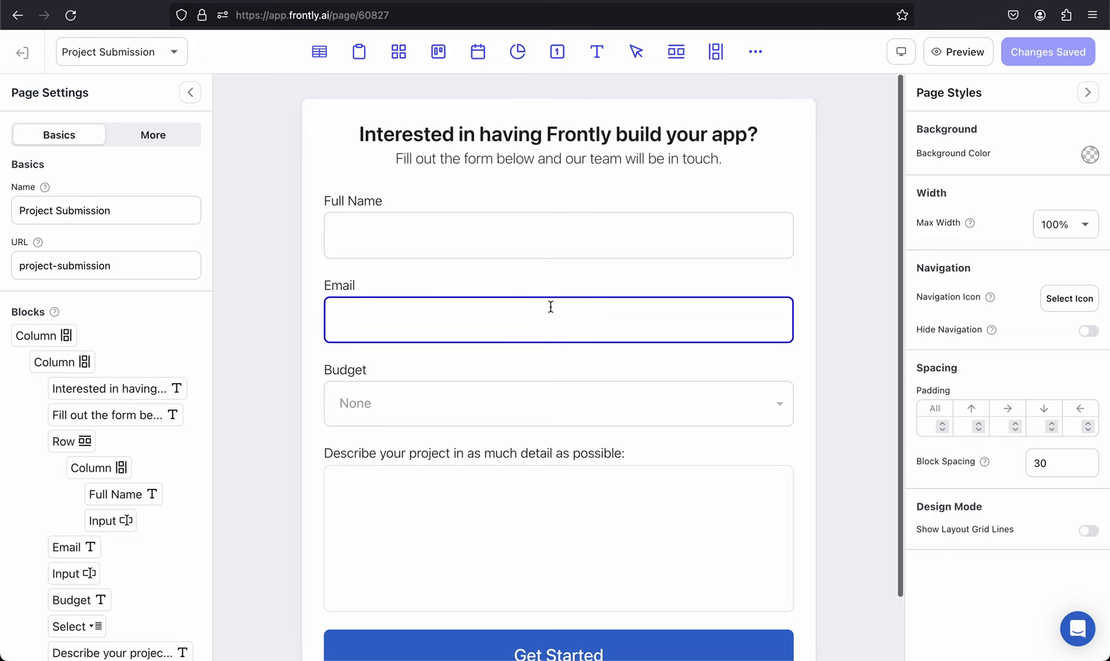
{"action": "scroll", "coordinate": [482, 435], "scroll_direction": "down", "scroll_amount": 2}
{"action": "left_click", "coordinate": [464, 595]}
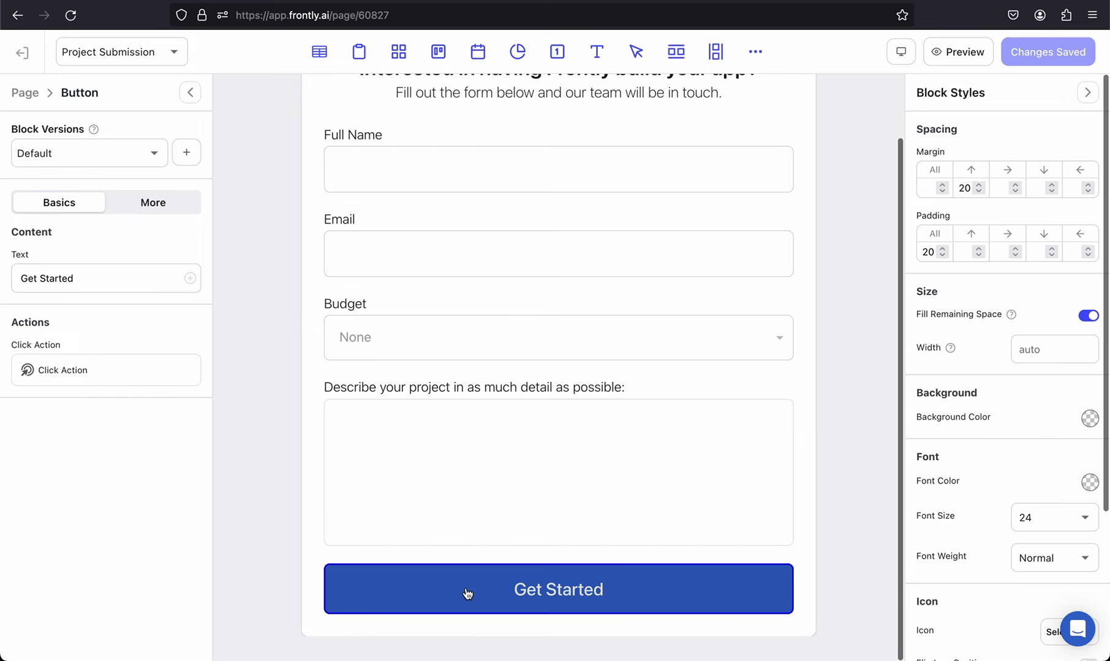
{"action": "triple_click", "coordinate": [106, 275]}
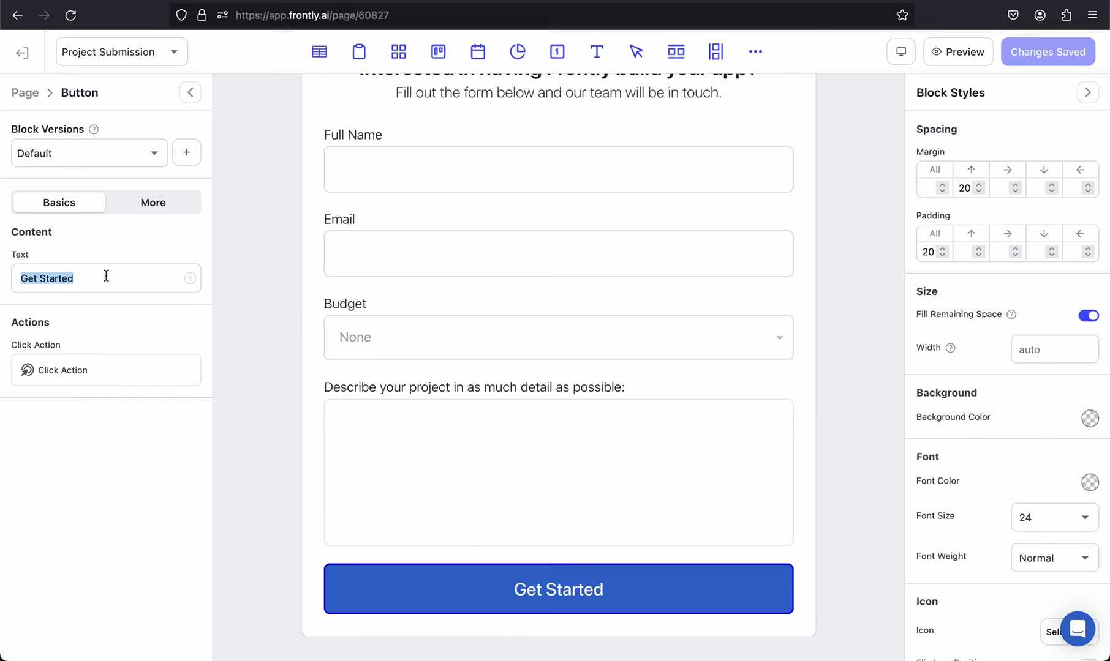
{"action": "type", "text": "Submit"}
{"action": "left_click", "coordinate": [106, 371]}
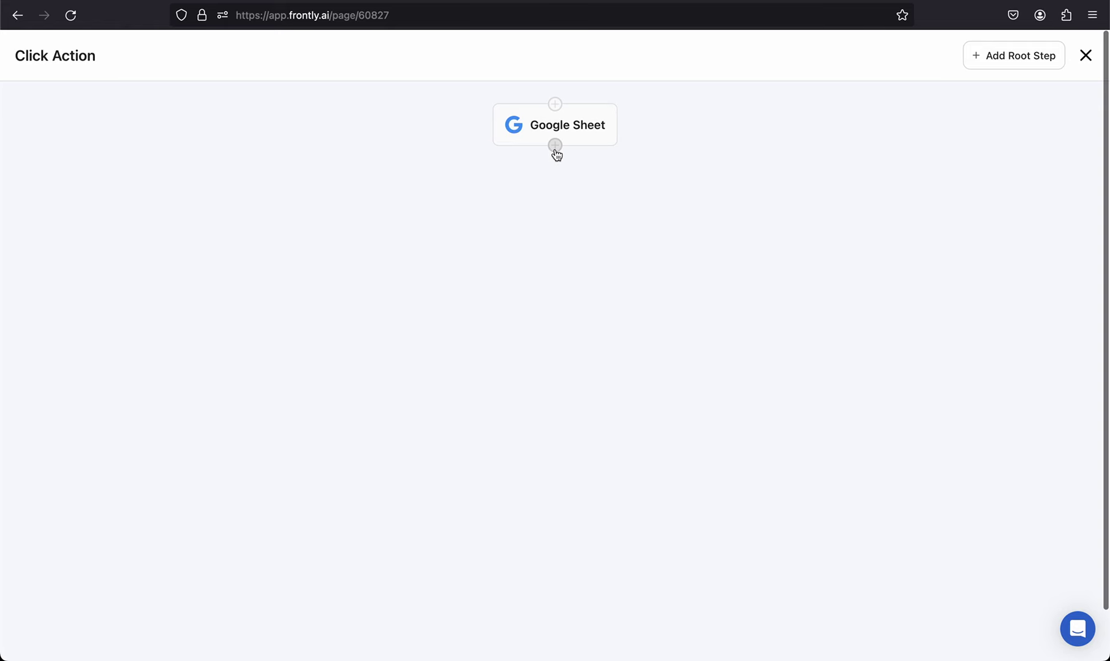
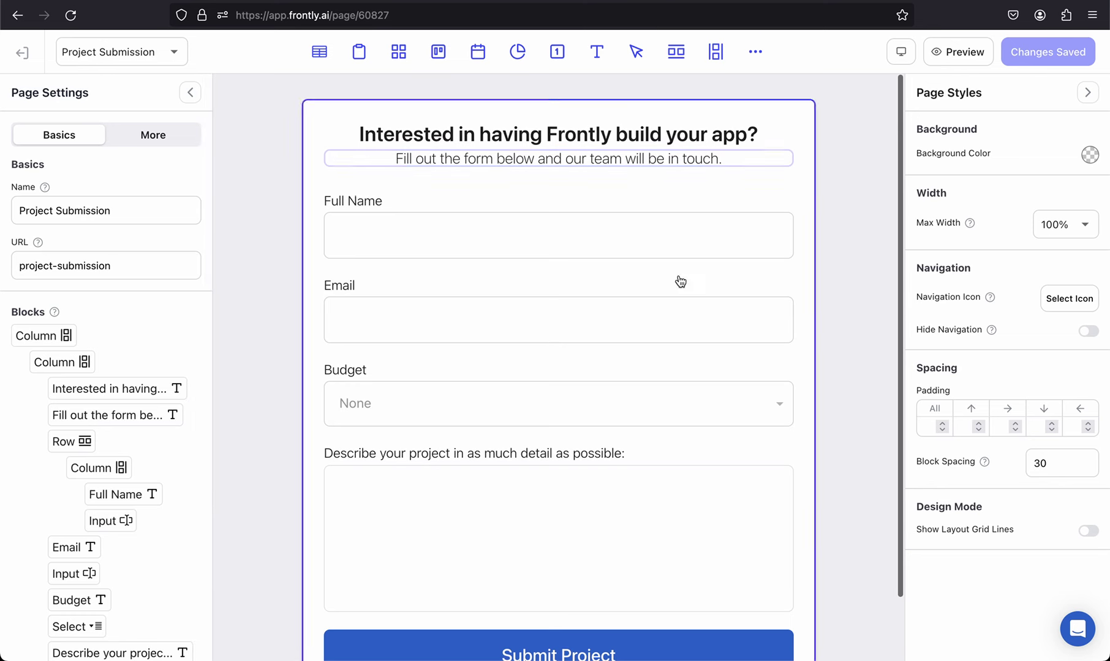
Step: Select the Submit Project button and open its OpenAI Request → Google Sheet click-action flow
{"action": "left_click", "coordinate": [508, 591]}
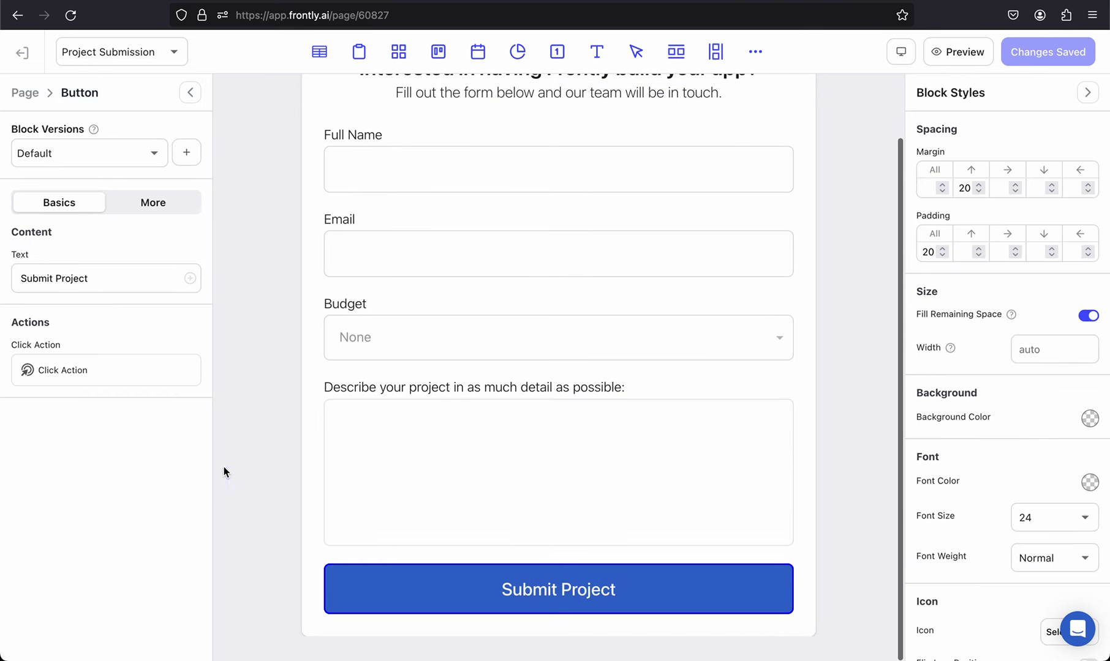
{"action": "left_click", "coordinate": [108, 368]}
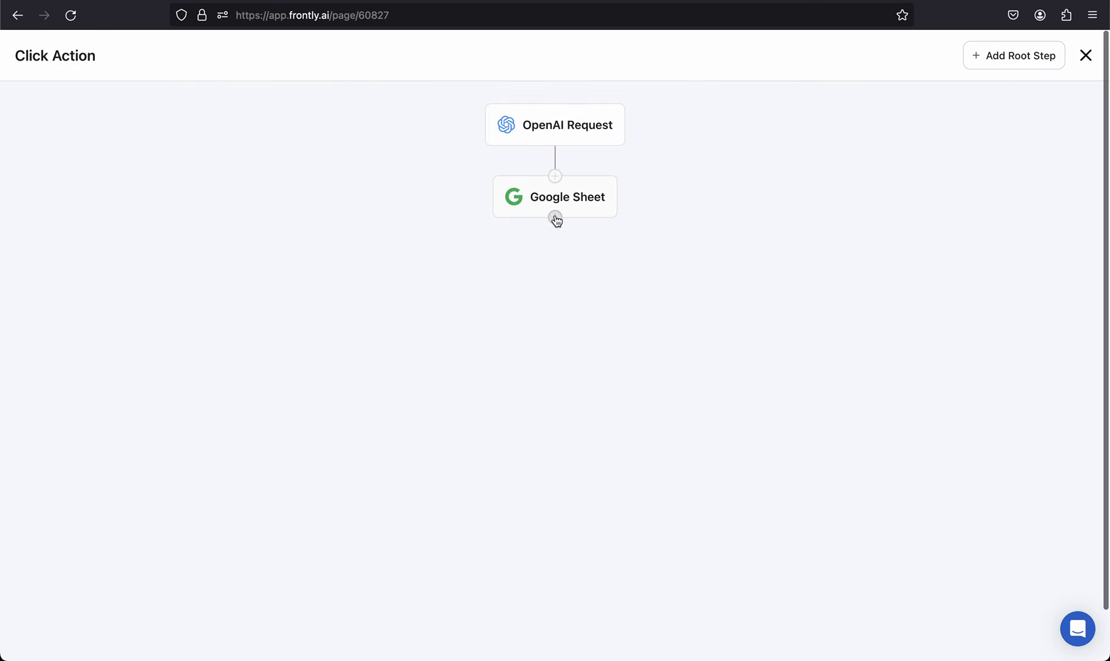
Step: Add a Navigate To Page step to the Thank You page after Google Sheet, then save the page
{"action": "left_click", "coordinate": [554, 218]}
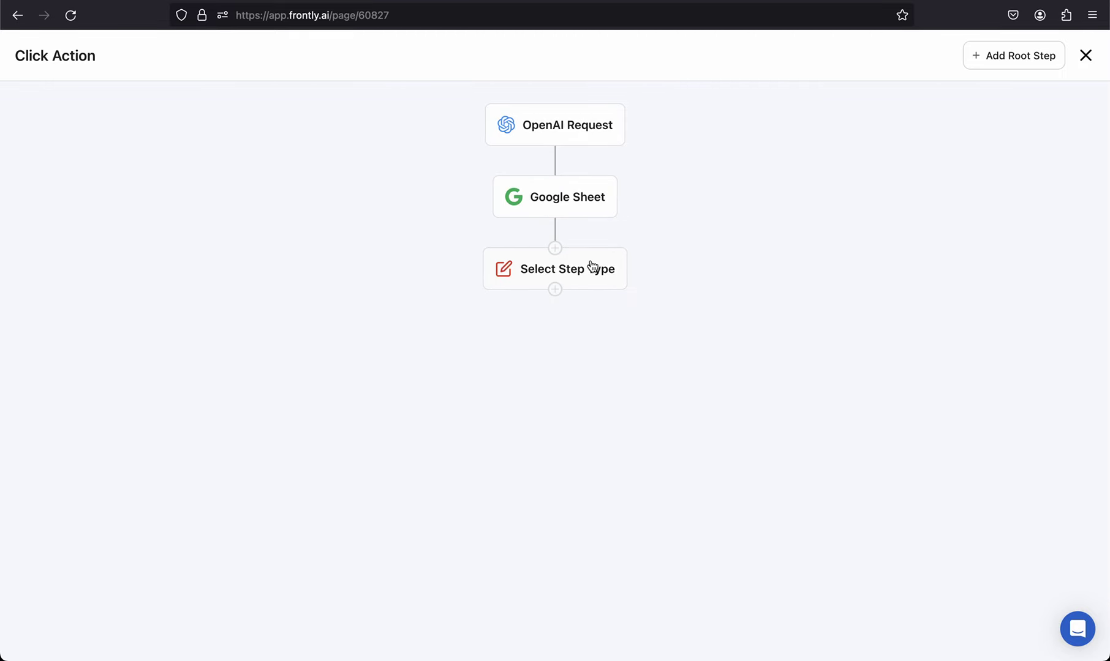
{"action": "left_click", "coordinate": [591, 267]}
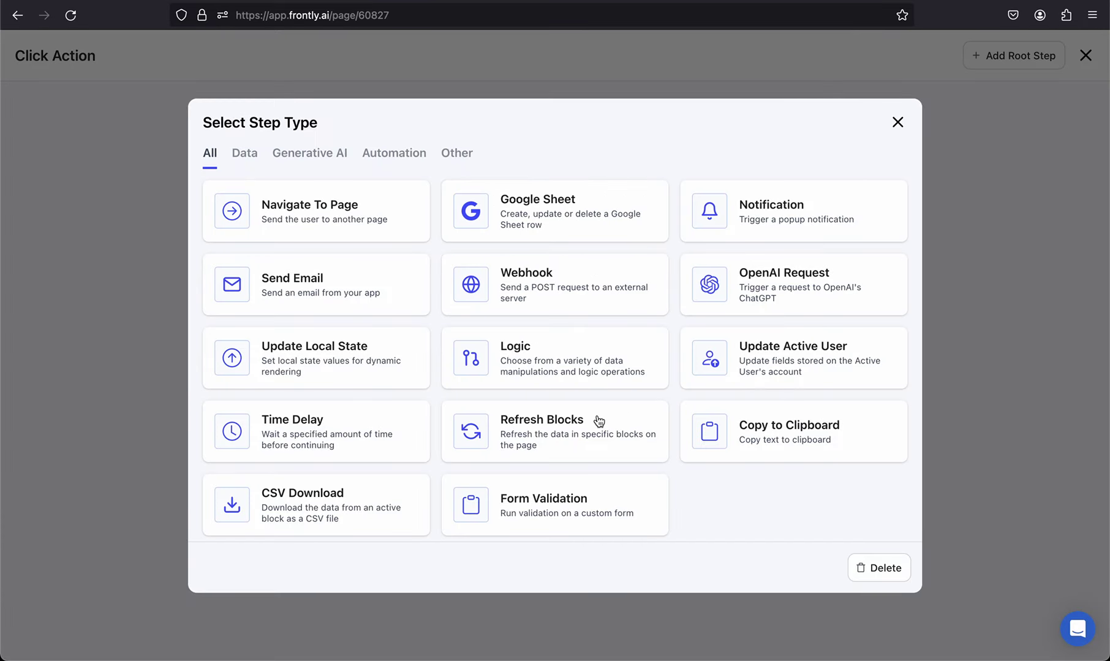
{"action": "left_click", "coordinate": [315, 210]}
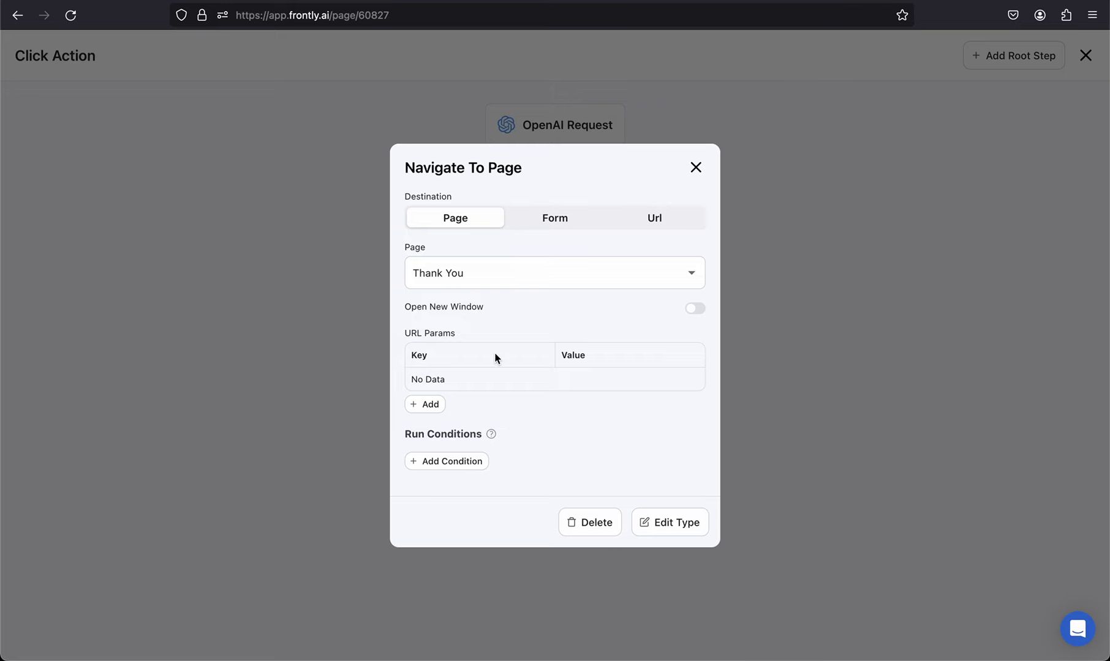
{"action": "left_click", "coordinate": [696, 165]}
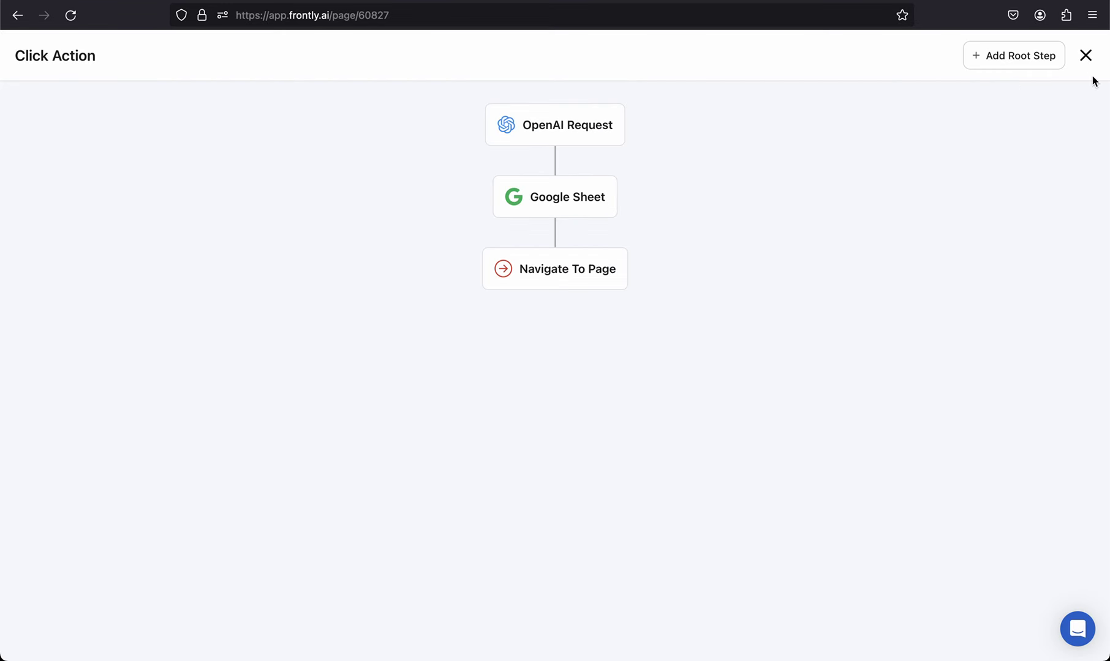
{"action": "left_click", "coordinate": [1085, 57]}
{"action": "left_click", "coordinate": [1065, 58]}
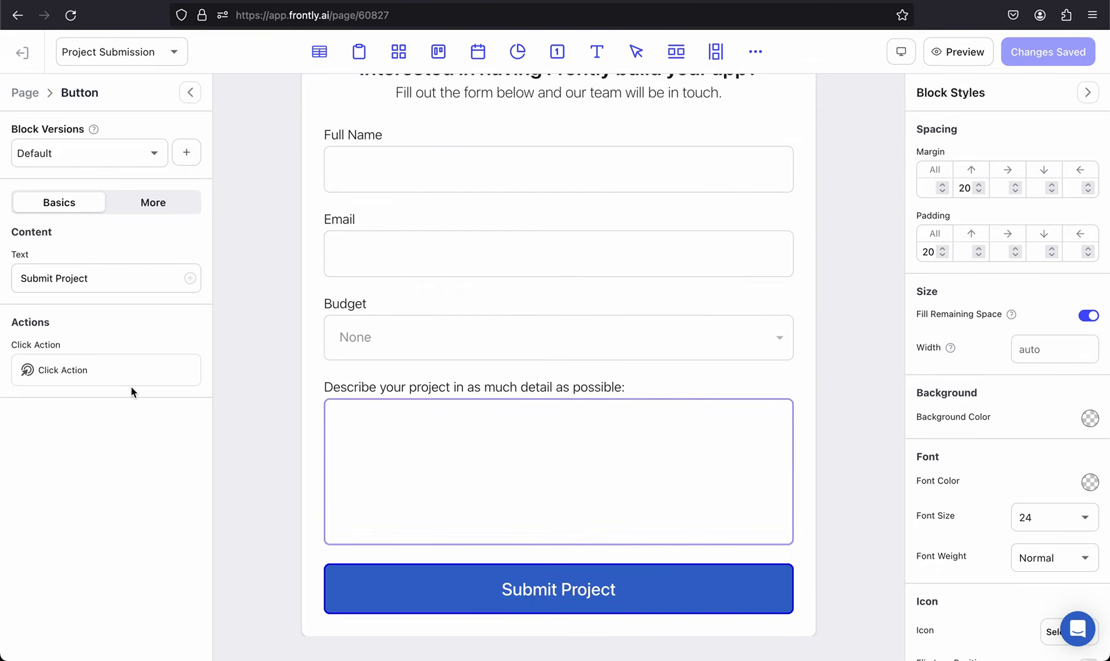
Step: Reopen the click-action flow and delete the unwanted branch step added under Google Sheet
{"action": "left_click", "coordinate": [89, 378]}
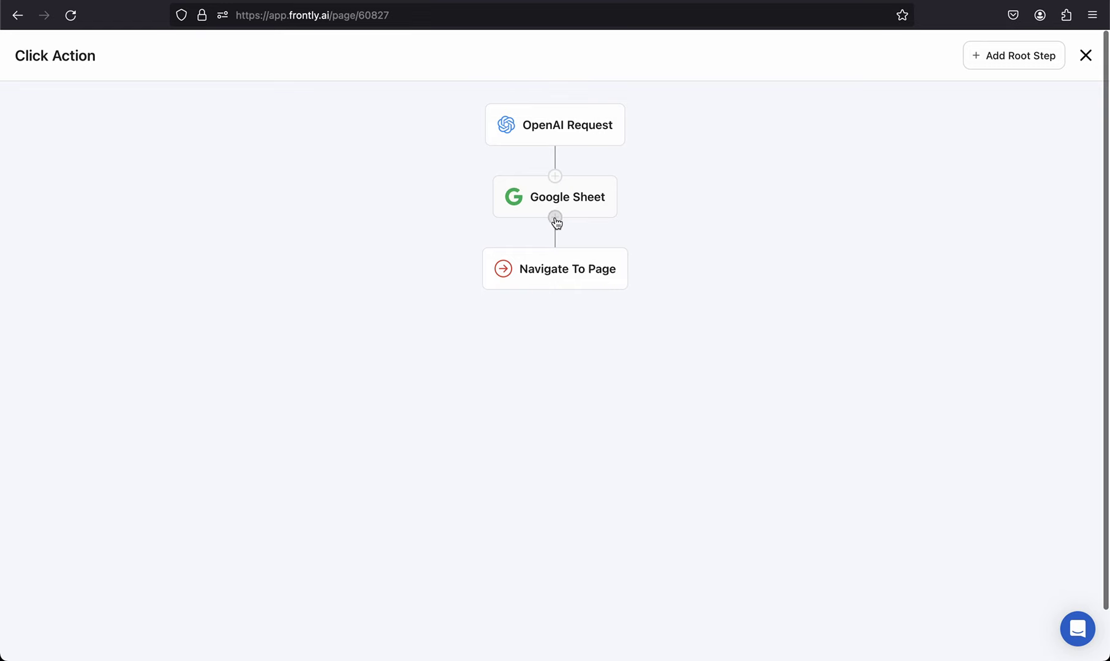
{"action": "left_click", "coordinate": [555, 220]}
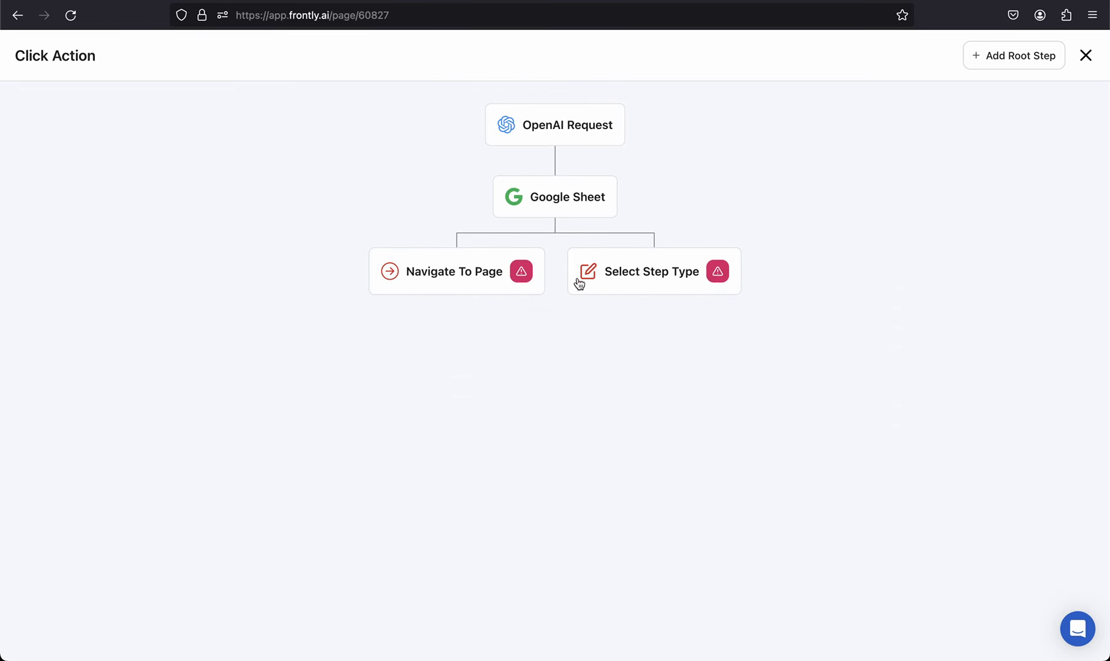
{"action": "left_click", "coordinate": [610, 282]}
{"action": "left_click", "coordinate": [872, 571]}
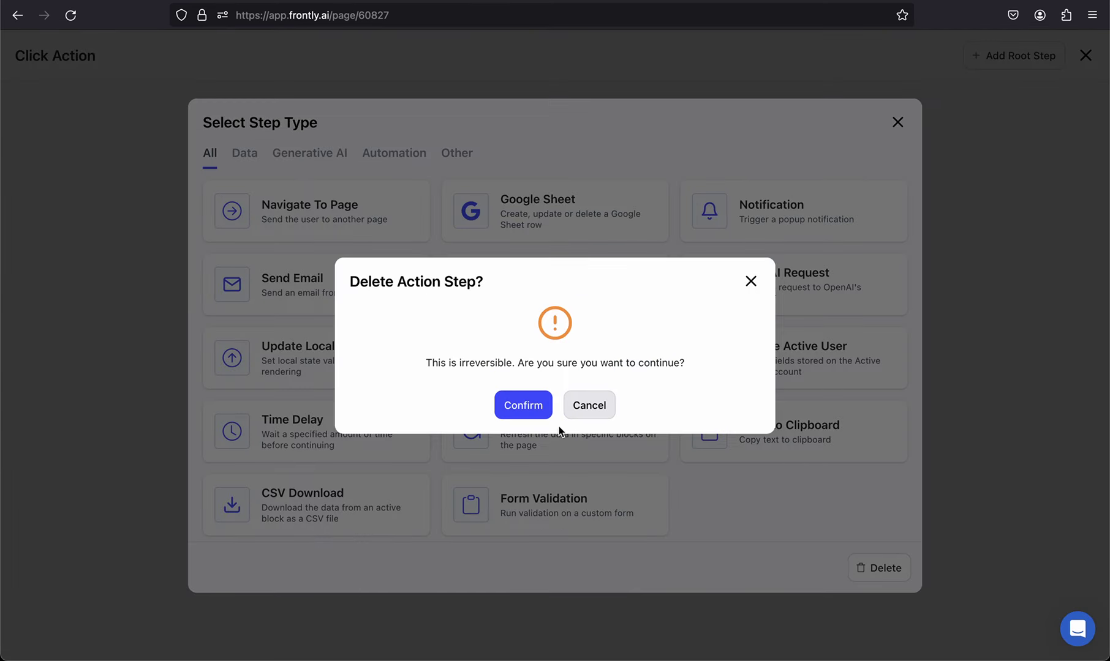
{"action": "left_click", "coordinate": [539, 405]}
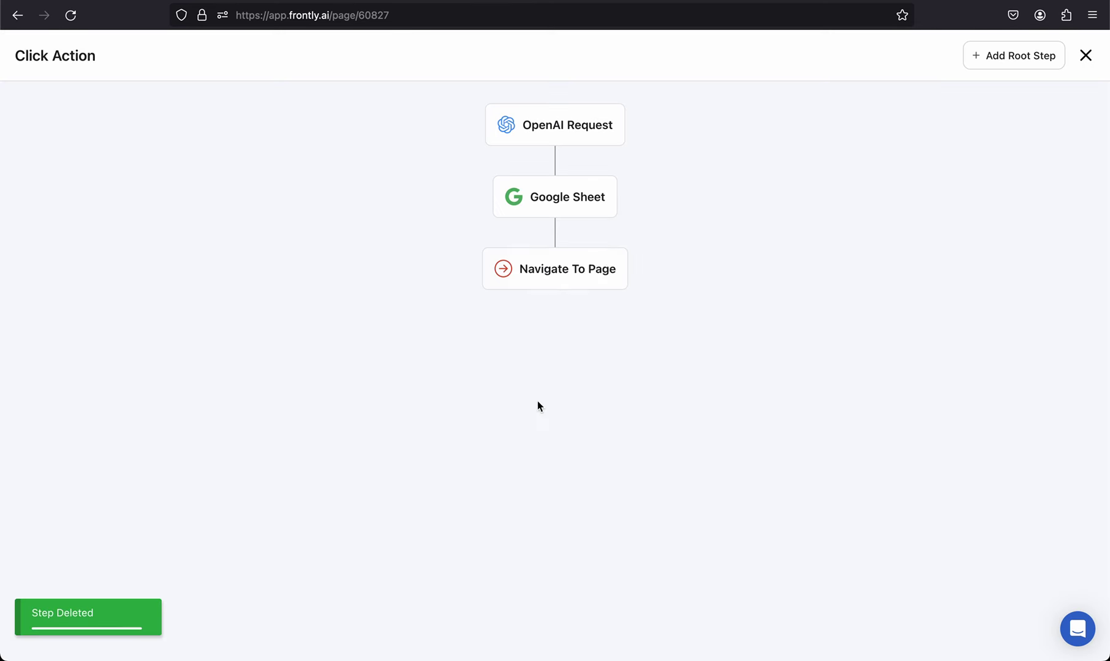
Step: Insert a Send Email step between Google Sheet and Navigate To Page
{"action": "left_click", "coordinate": [556, 249]}
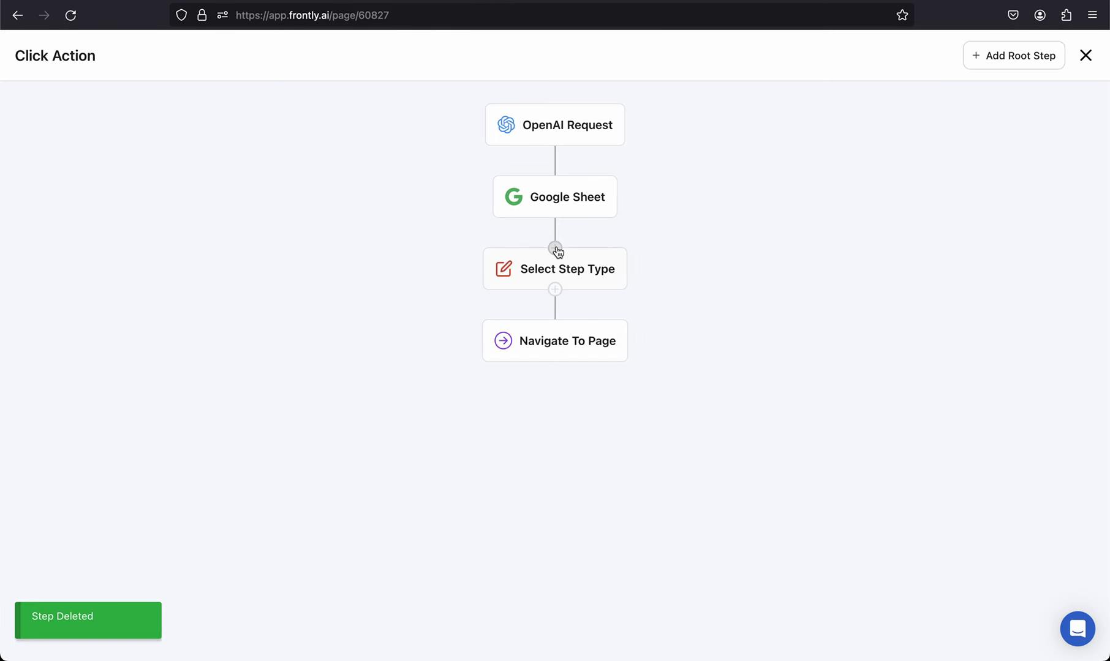
{"action": "left_click", "coordinate": [591, 278]}
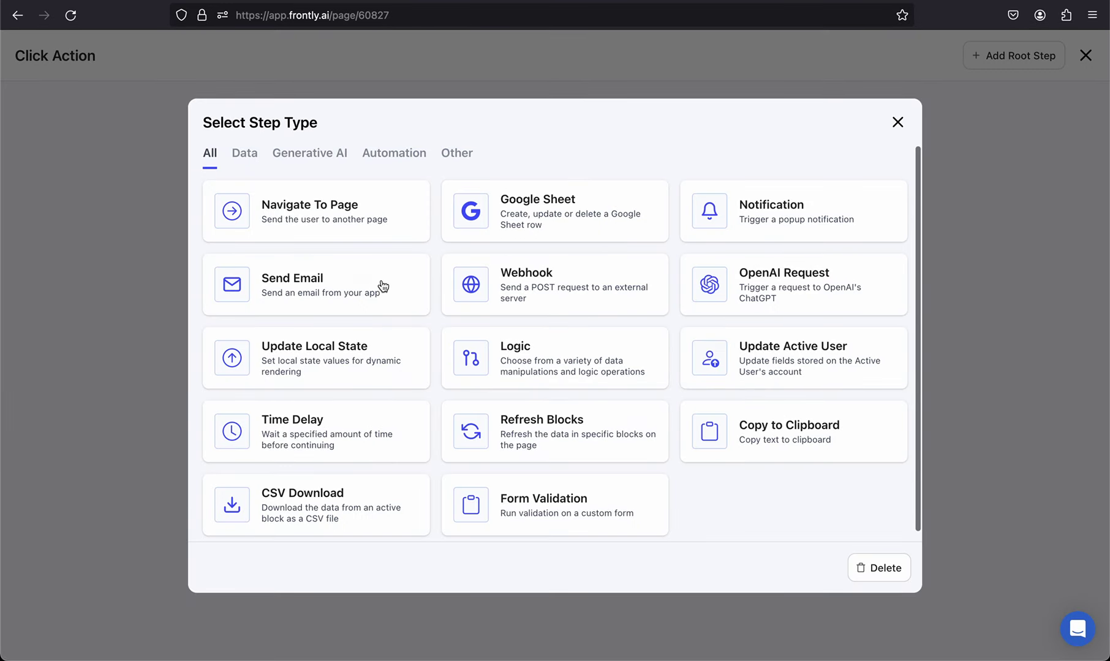
{"action": "left_click", "coordinate": [383, 285]}
{"action": "left_click", "coordinate": [516, 200]}
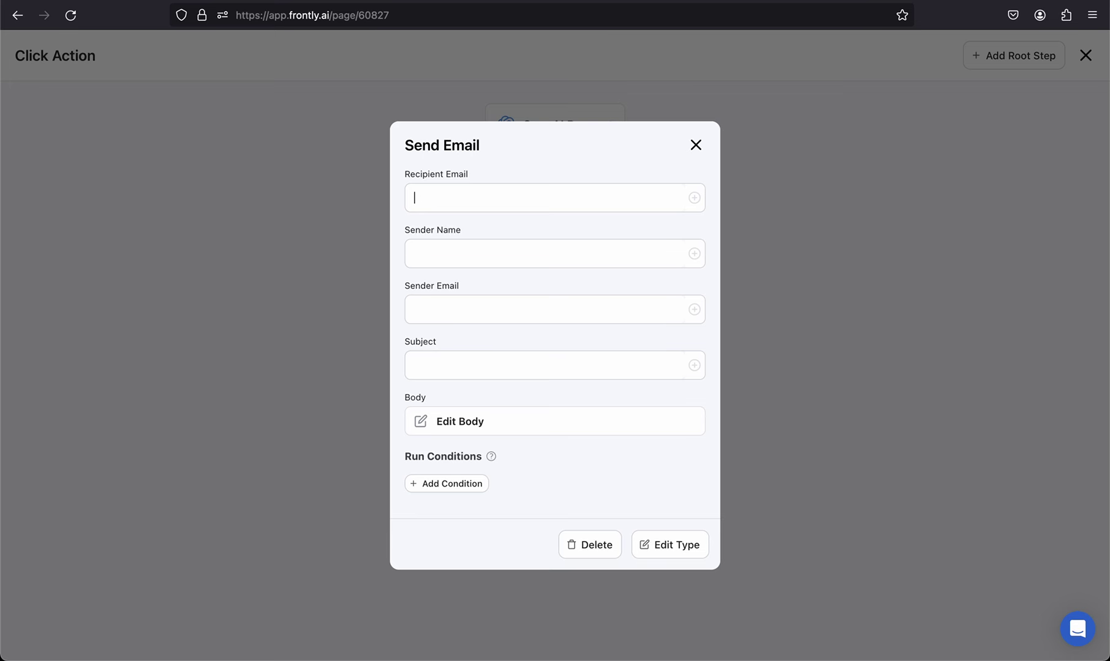
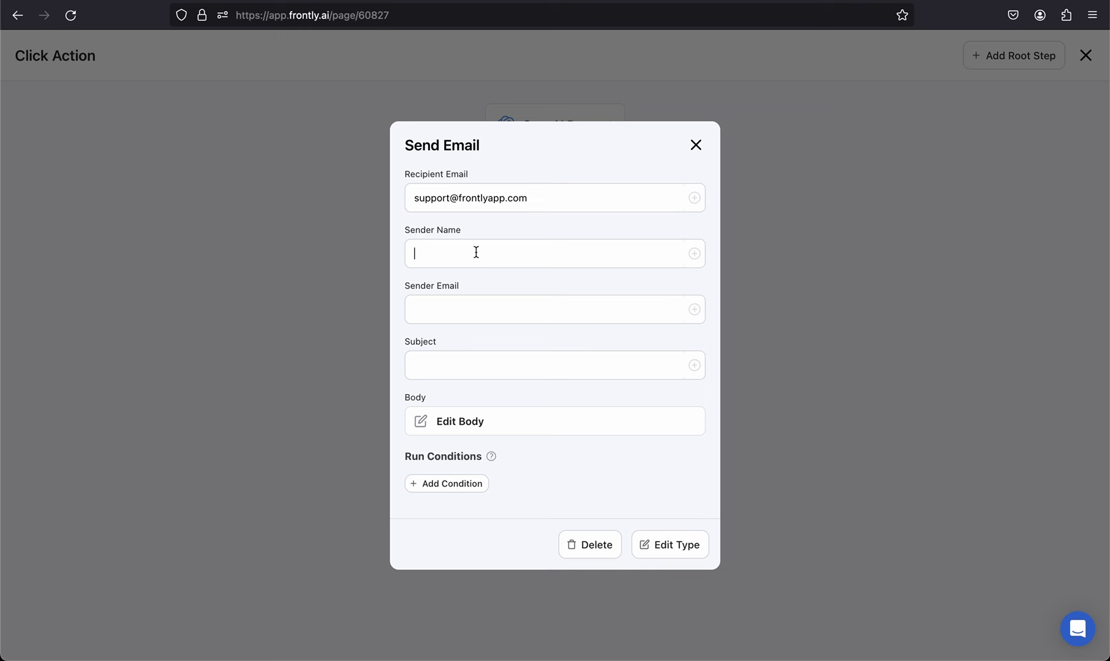
Step: Fill in the recipient e-mail, sender name 'Frontly Agency Admin', sender e-mail, and subject 'New Client Submission: {{ form.name }}'
{"action": "type", "text": "Frontly Agency Admin"}
{"action": "left_click", "coordinate": [494, 307]}
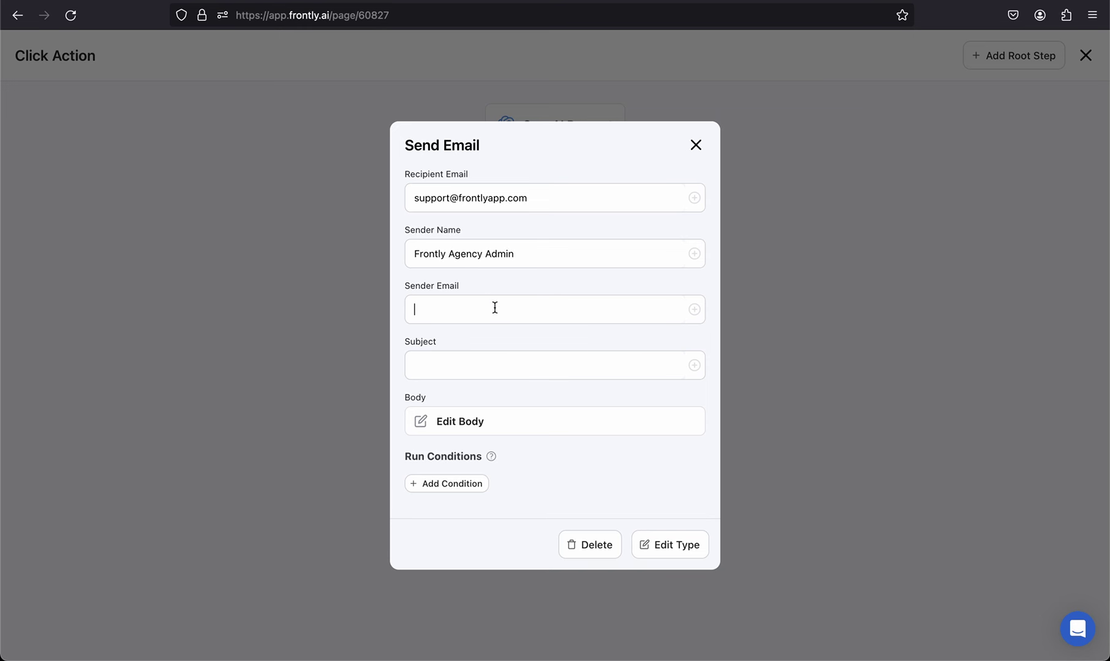
{"action": "left_click", "coordinate": [530, 361]}
{"action": "type", "text": "New Client Submission: {{ form.name"}
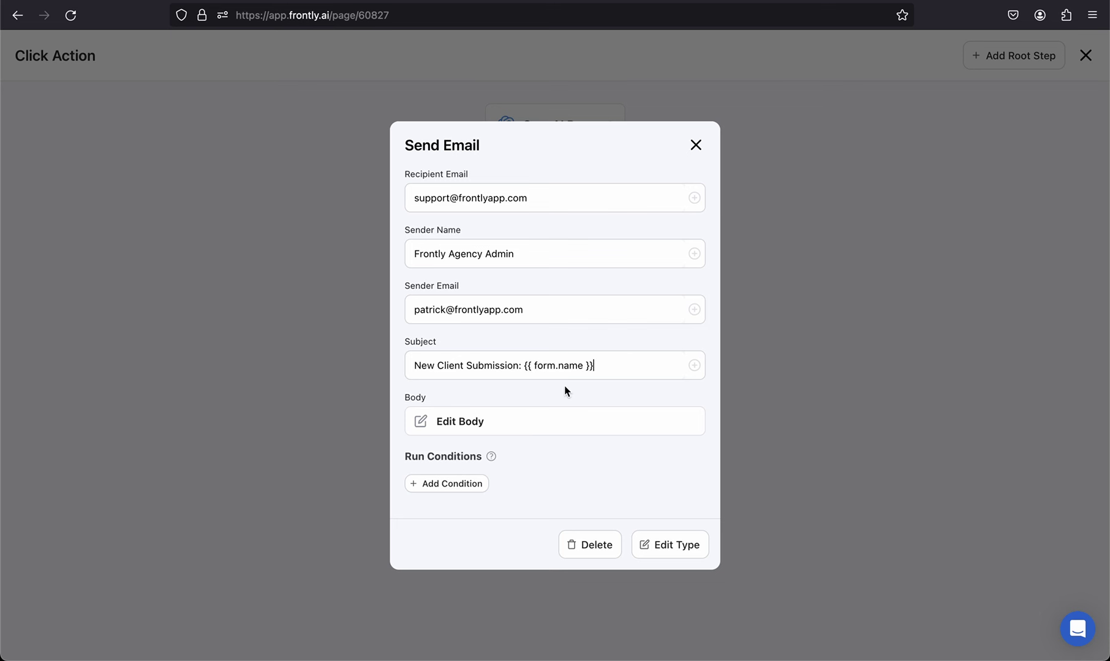
{"action": "left_click_drag", "start_coordinate": [613, 366], "coordinate": [523, 368]}
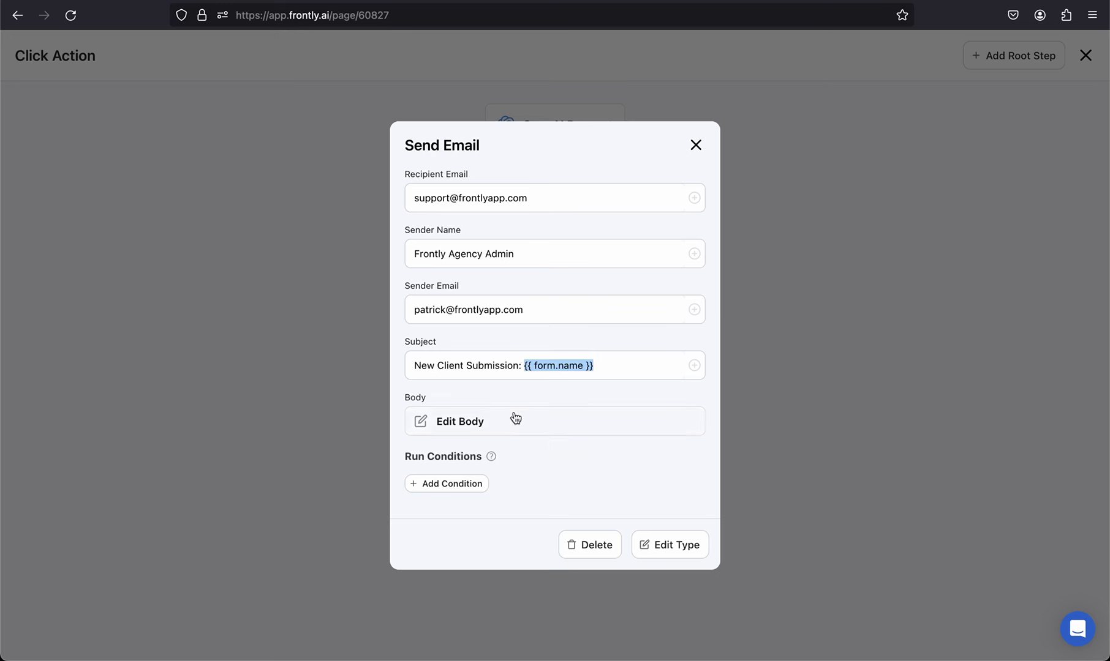
{"action": "triple_click", "coordinate": [557, 364]}
{"action": "key", "text": "super+c"}
{"action": "left_click", "coordinate": [528, 423]}
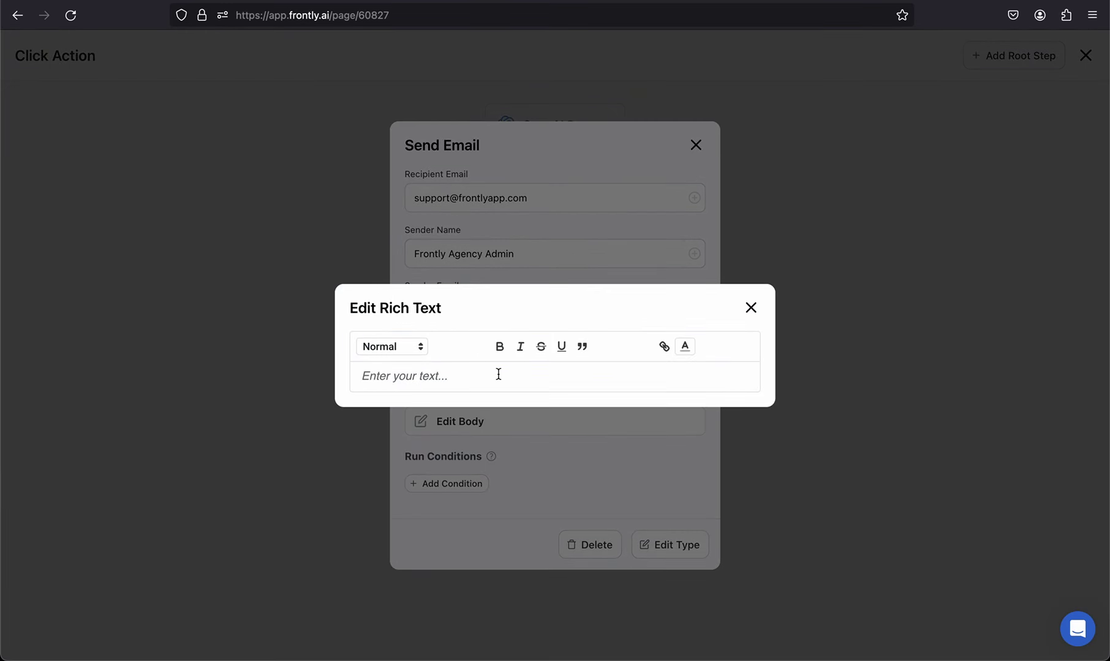
Step: Paste the subject into the body and add 'Name: {{ form.name }}' and 'Description: {{ form.project_description }}' lines
{"action": "key", "text": "super+v"}
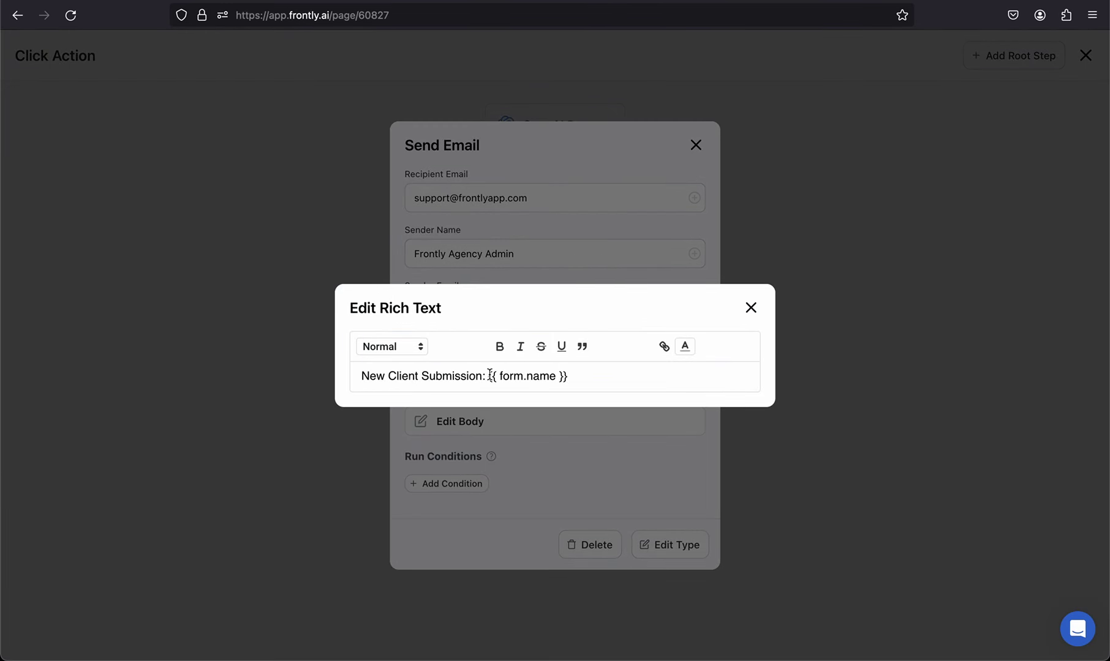
{"action": "key", "text": "BackSpace"}
{"action": "key", "text": "BackSpace"}
{"action": "type", "text": ":"}
{"action": "key", "text": "Return"}
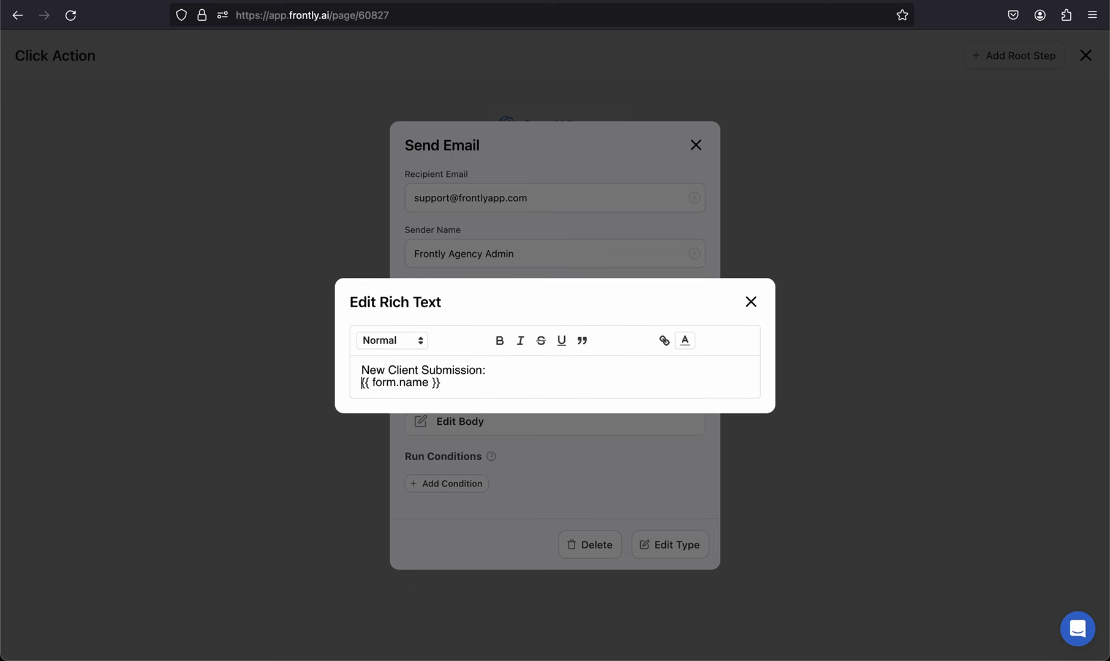
{"action": "type", "text": "Name:"}
{"action": "left_click_drag", "start_coordinate": [516, 386], "coordinate": [353, 385]}
{"action": "key", "text": "ctrl+c"}
{"action": "key", "text": "Right"}
{"action": "key", "text": "ctrl+v"}
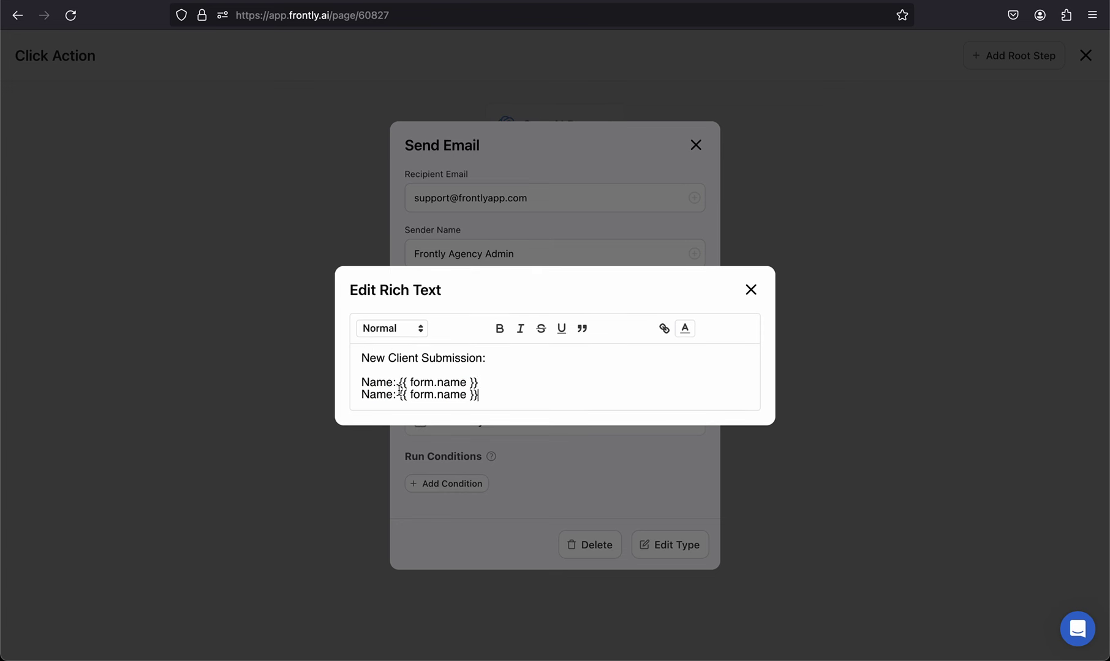
{"action": "left_click_drag", "start_coordinate": [437, 394], "coordinate": [465, 396]}
{"action": "type", "text": "project_descrit"}
{"action": "key", "text": "BackSpace"}
{"action": "key", "text": "BackSpace"}
{"action": "type", "text": "iption"}
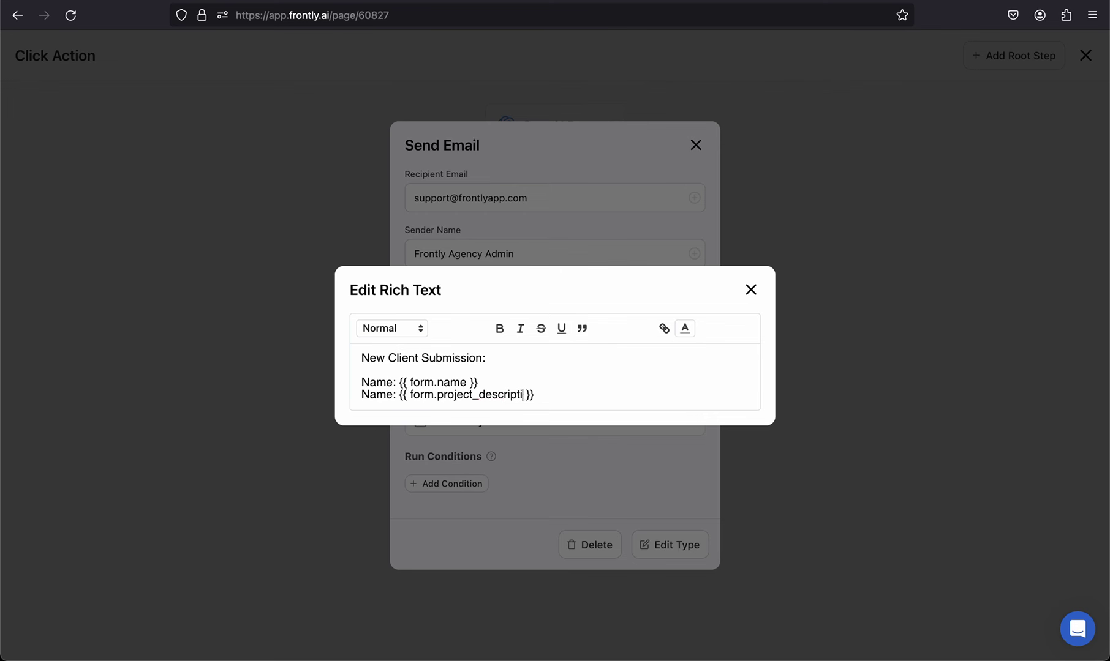
{"action": "double_click", "coordinate": [389, 394]}
{"action": "type", "text": "Description"}
Step: Bold the Name and Description labels, put each placeholder on its own line, and close the editor
{"action": "left_click", "coordinate": [508, 382]}
{"action": "key", "text": "Return"}
{"action": "left_click_drag", "start_coordinate": [399, 376], "coordinate": [354, 374]}
{"action": "key", "text": "ctrl+b"}
{"action": "left_click", "coordinate": [425, 401]}
{"action": "left_click_drag", "start_coordinate": [424, 401], "coordinate": [357, 401]}
{"action": "key", "text": "ctrl+b"}
{"action": "key", "text": "Right"}
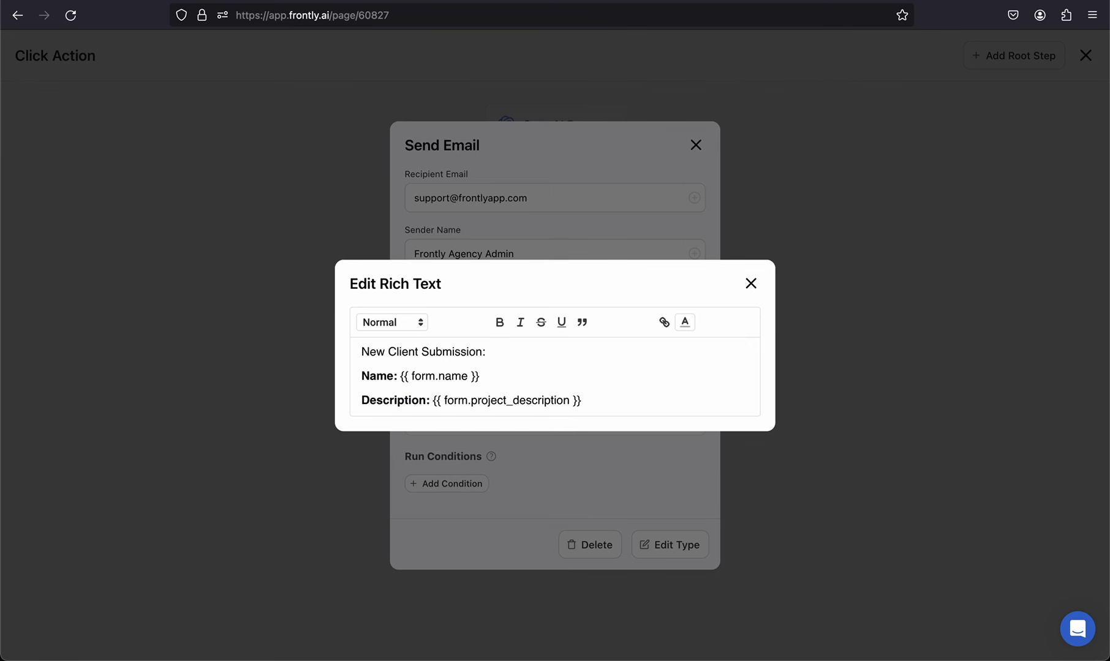
{"action": "key", "text": "Return"}
{"action": "left_click", "coordinate": [402, 371]}
{"action": "key", "text": "Return"}
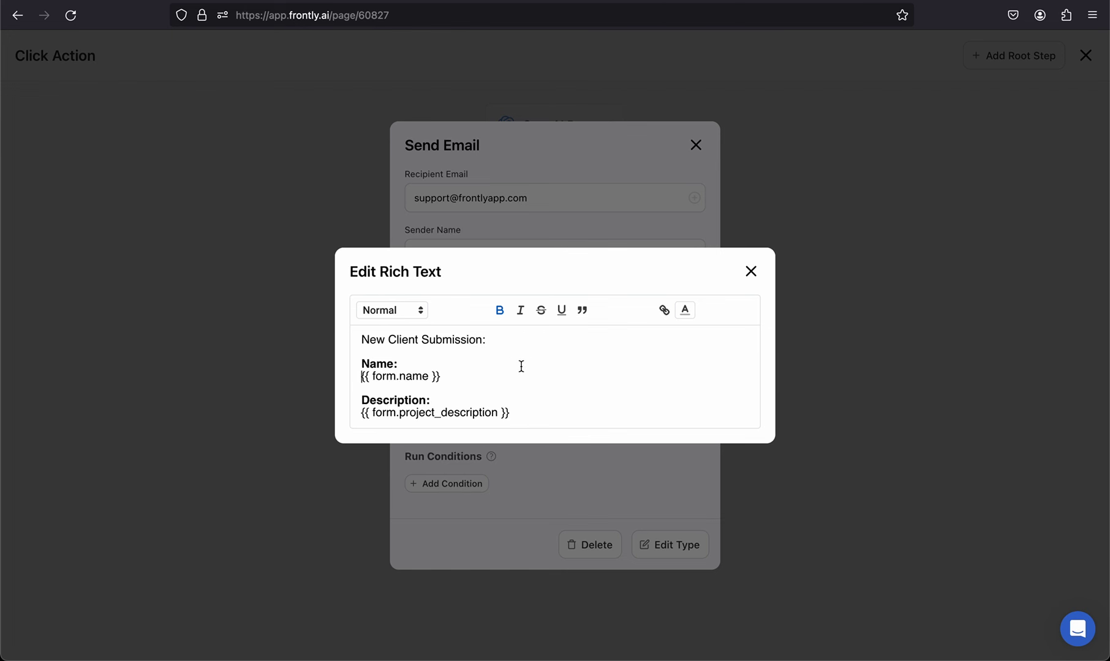
{"action": "left_click", "coordinate": [539, 338]}
{"action": "left_click", "coordinate": [751, 272]}
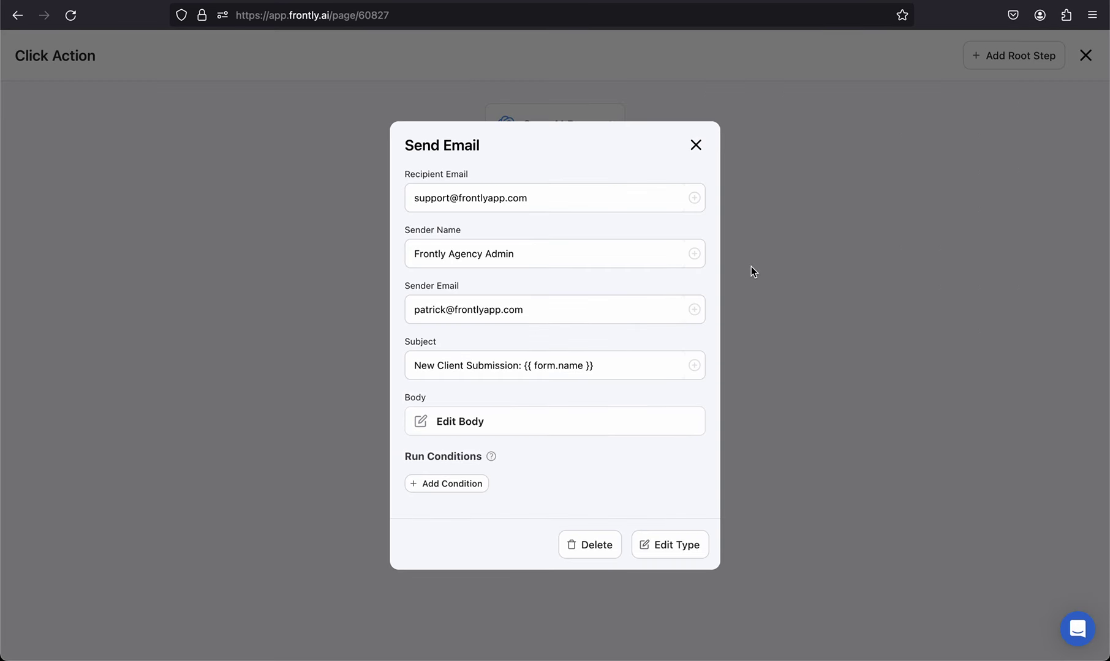
Step: Recheck the email body and Navigate To Page settings, then close the flow and save the page
{"action": "left_click", "coordinate": [537, 424]}
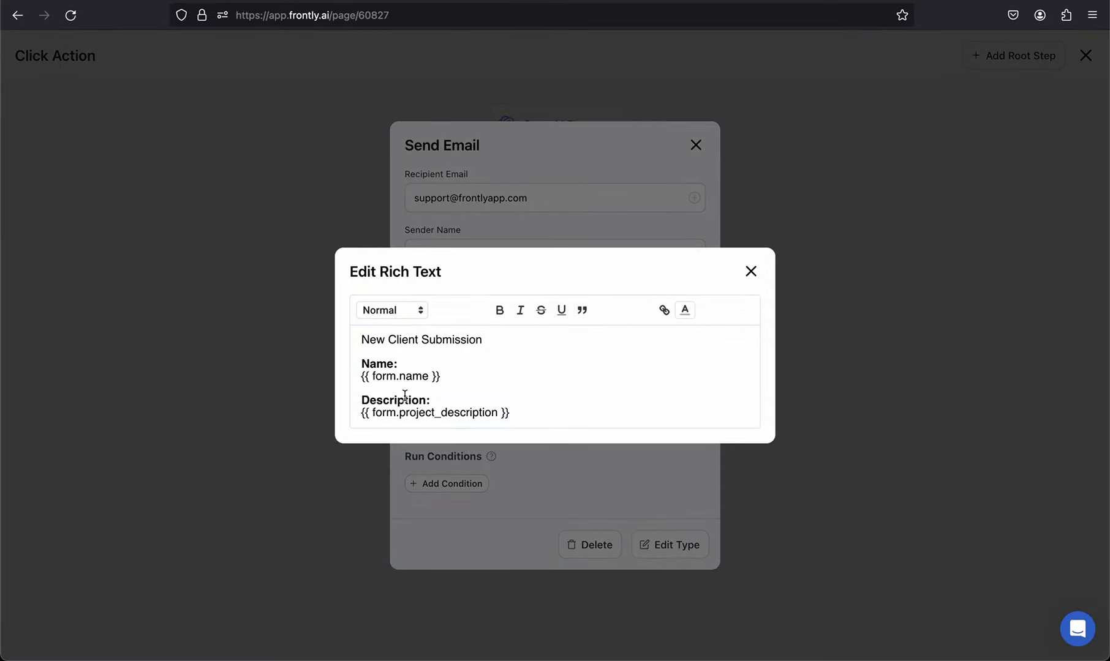
{"action": "left_click", "coordinate": [750, 272]}
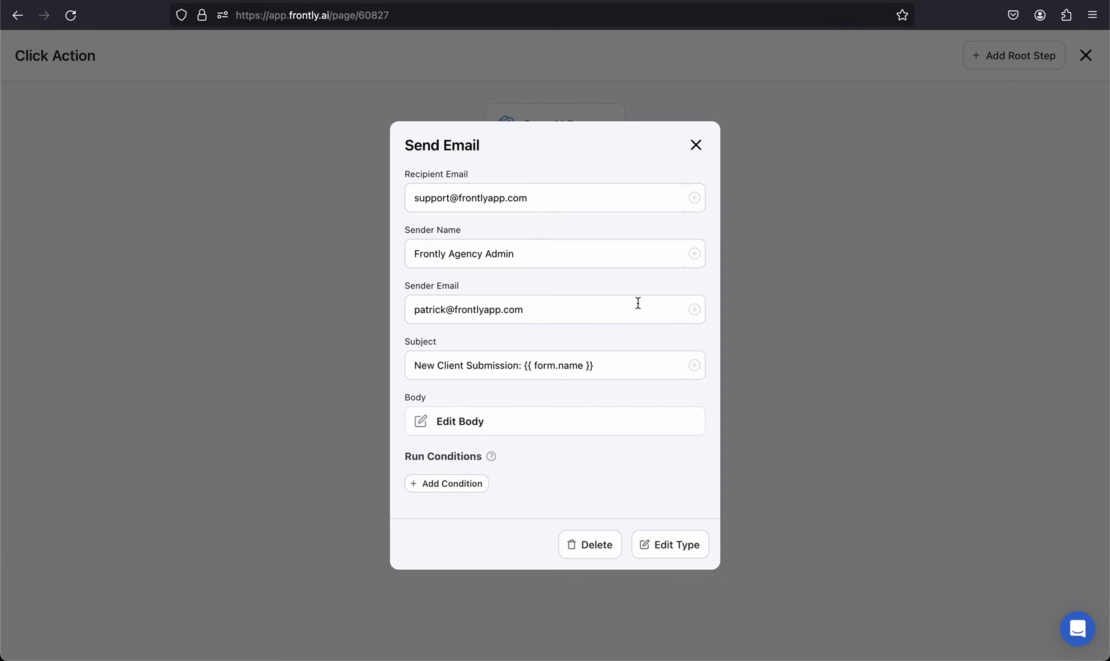
{"action": "left_click", "coordinate": [694, 144]}
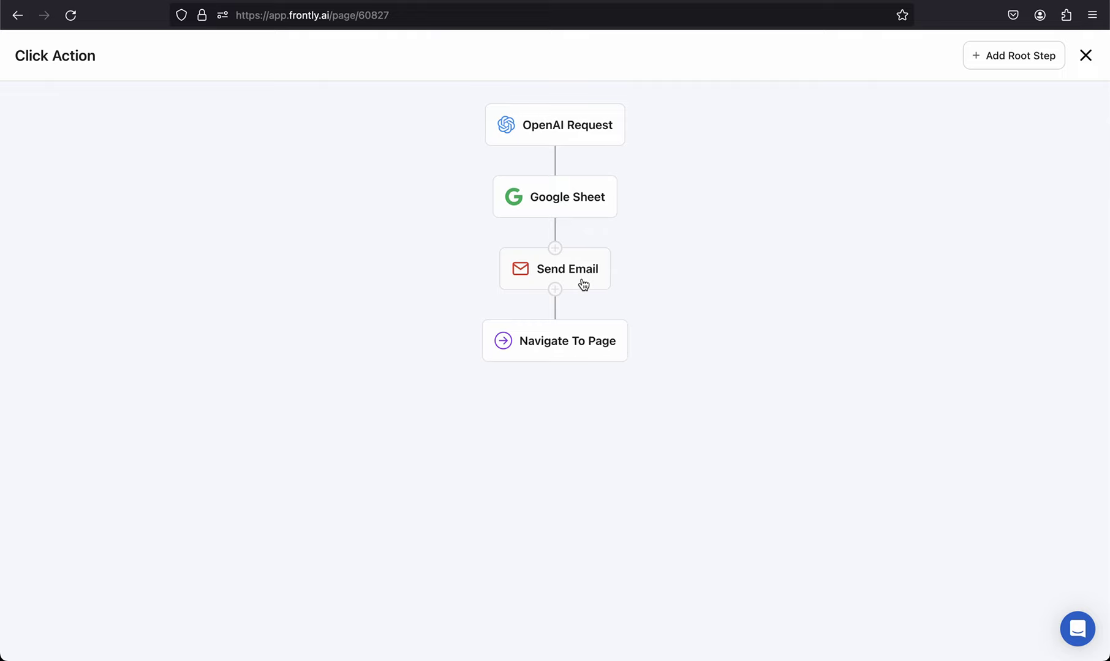
{"action": "left_click", "coordinate": [594, 337]}
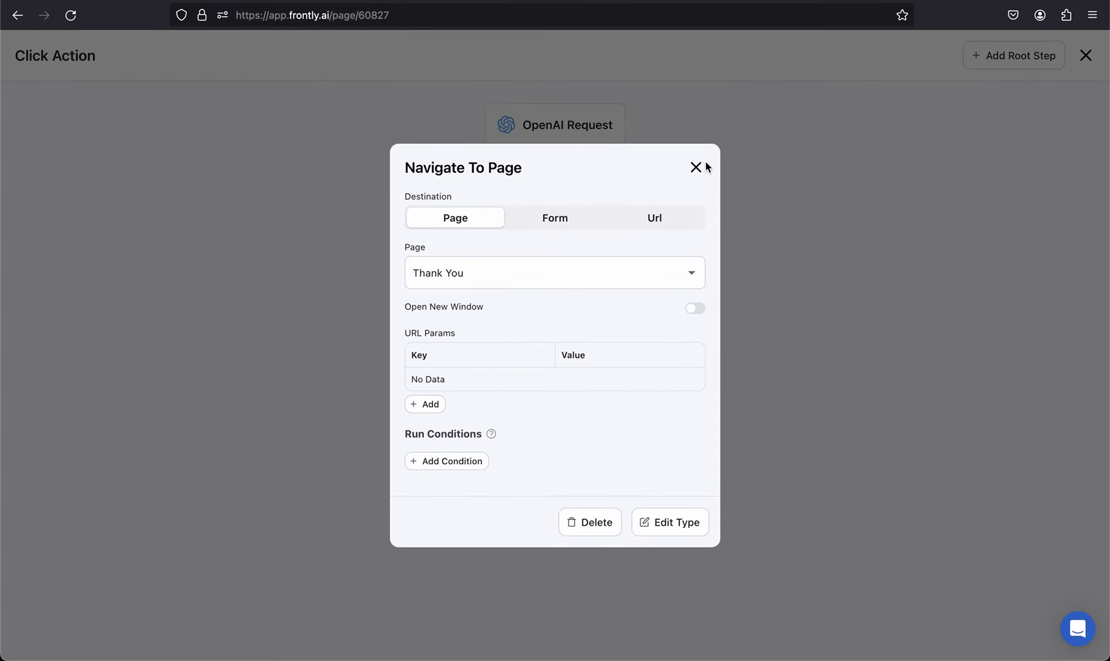
{"action": "left_click", "coordinate": [696, 167]}
{"action": "left_click", "coordinate": [1085, 56]}
{"action": "left_click", "coordinate": [1071, 57]}
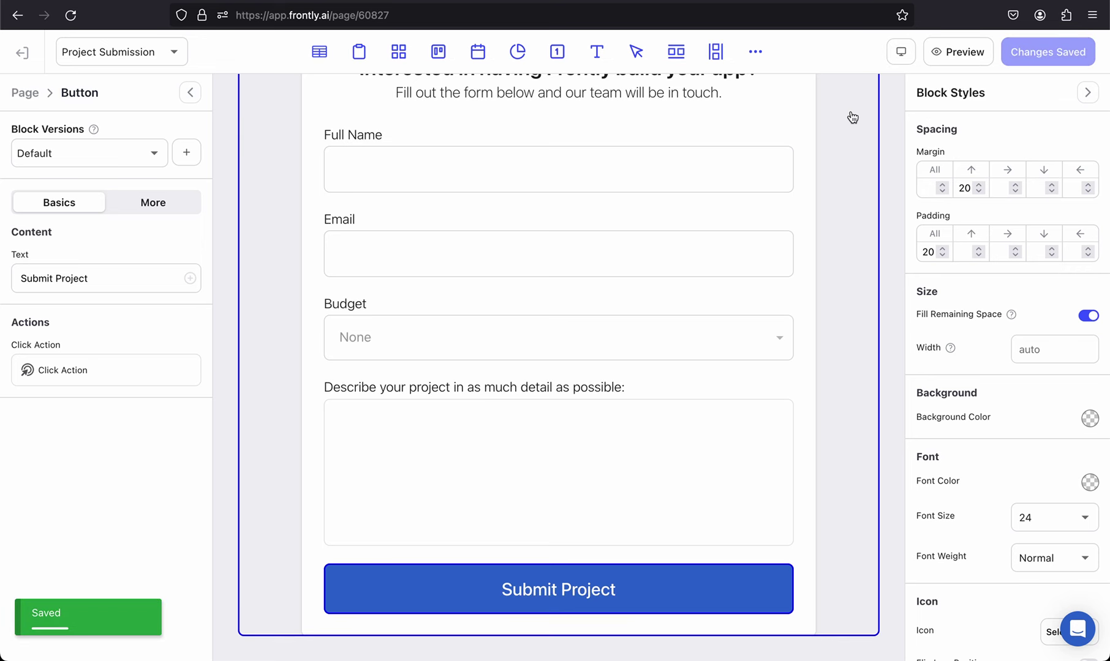
Step: Preview the live Project Submission form and enter the submitter's full name
{"action": "scroll", "coordinate": [829, 214], "scroll_direction": "up", "scroll_amount": 2}
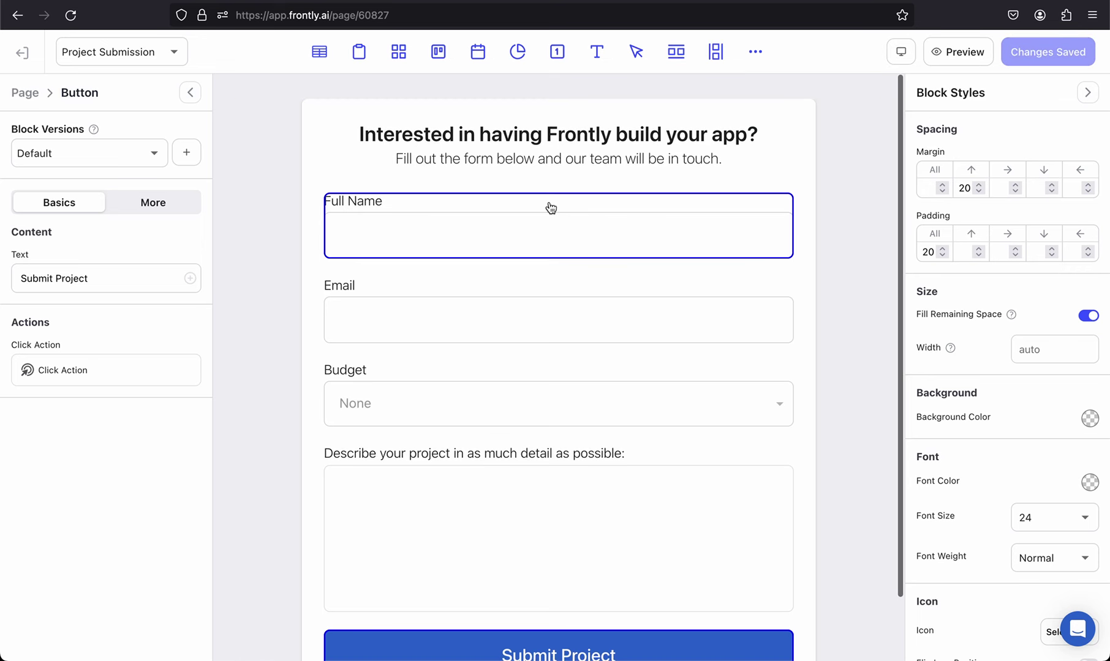
{"action": "left_click", "coordinate": [955, 54]}
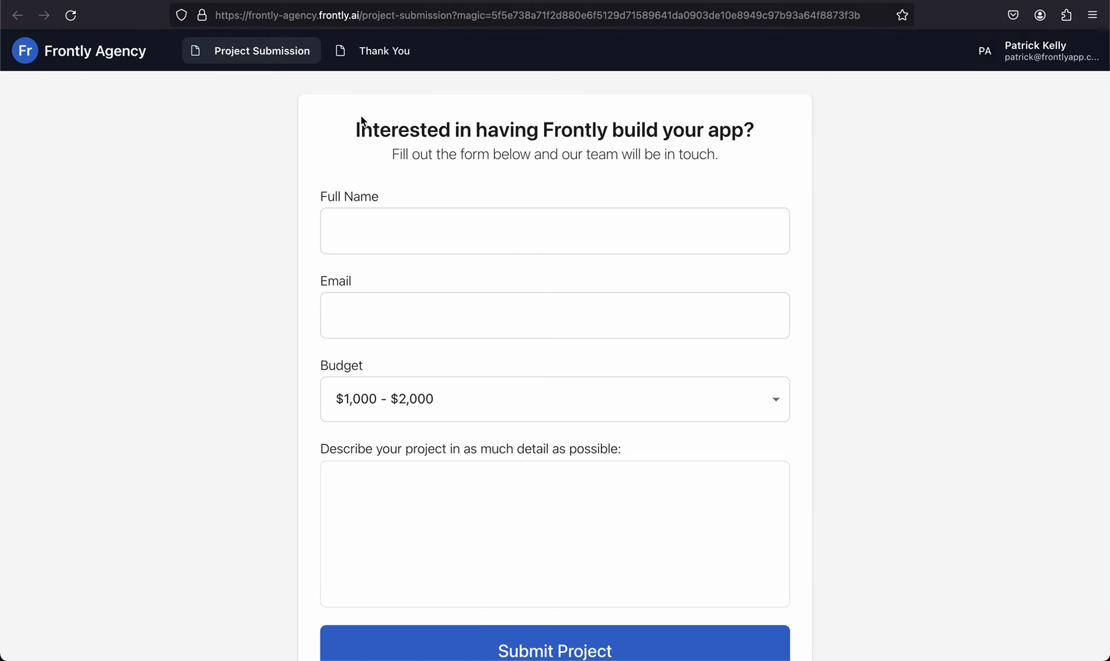
{"action": "left_click", "coordinate": [392, 240]}
Step: Enter the submitter's e-mail and choose the $2,000 - $5,000 budget
{"action": "left_click", "coordinate": [336, 316]}
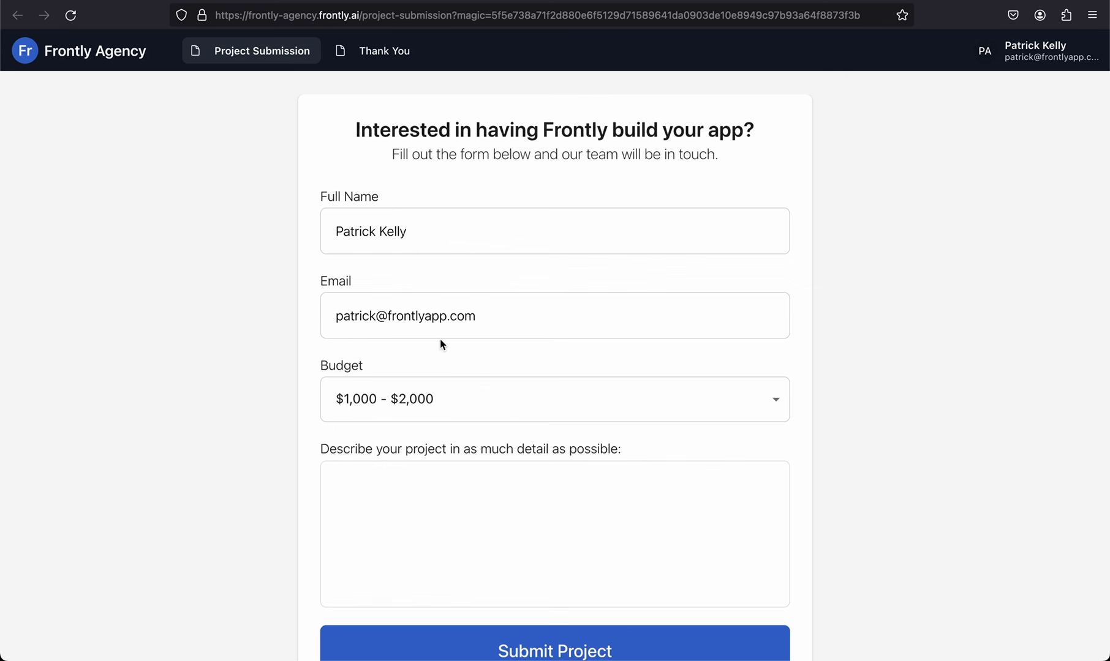
{"action": "left_click", "coordinate": [422, 401]}
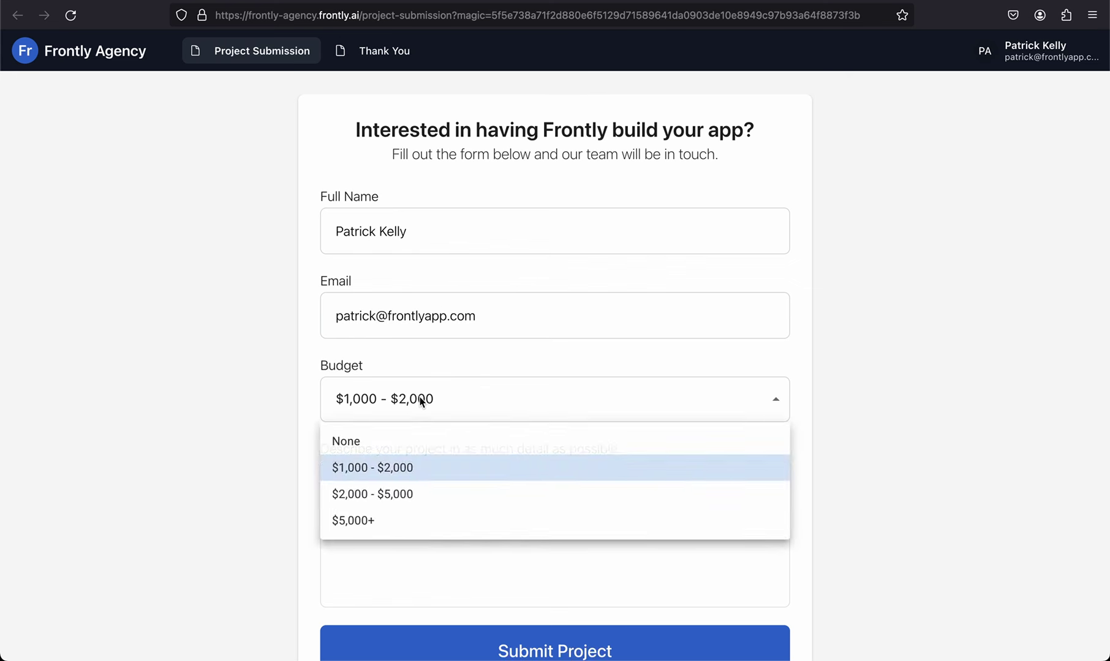
{"action": "left_click", "coordinate": [420, 496]}
{"action": "scroll", "coordinate": [476, 451], "scroll_direction": "down", "scroll_amount": 2}
Step: Describe a vet clinic needing spreadsheet, booking and employee scheduling processes, and submit the project
{"action": "left_click", "coordinate": [483, 443]}
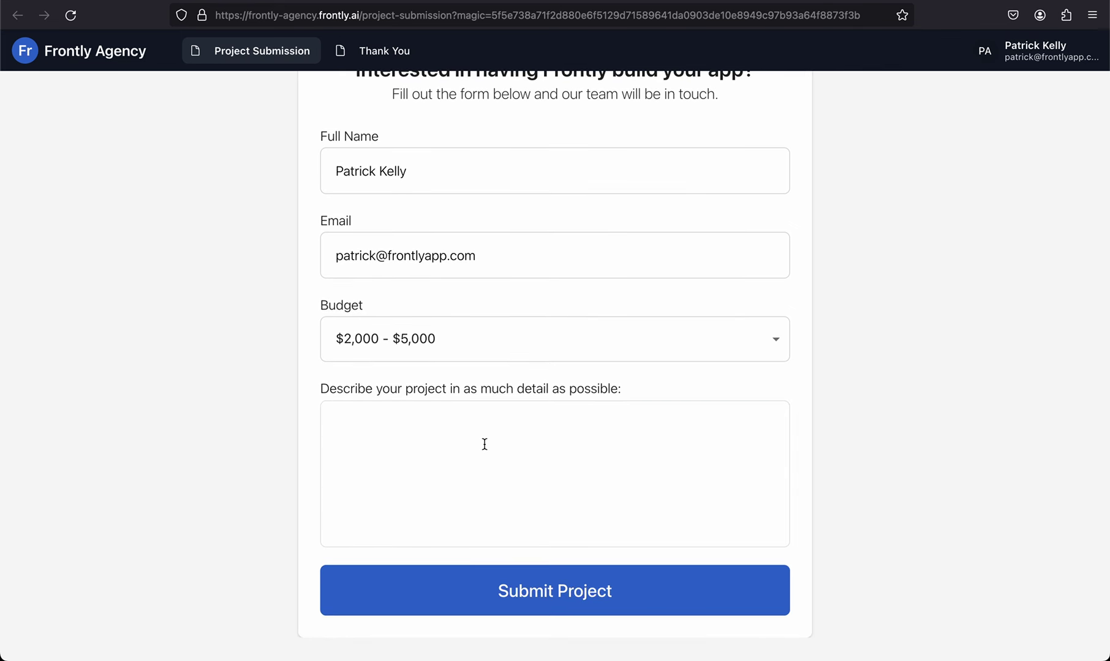
{"action": "type", "text": "I run a vet clinic, and I need some digital processes that orga"}
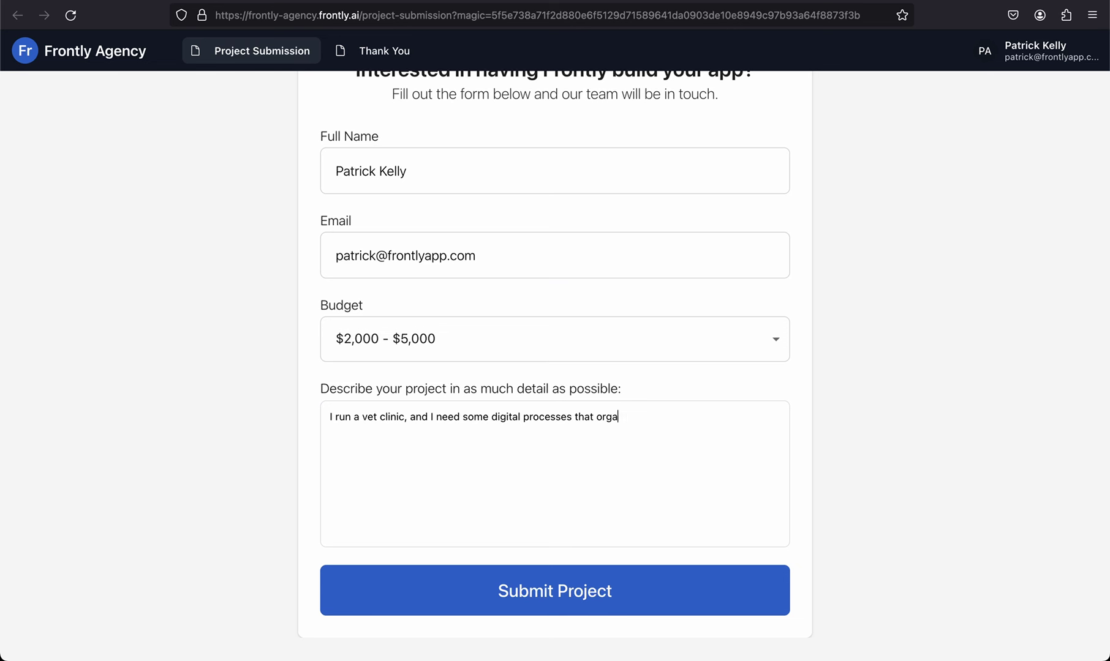
{"action": "type", "text": "nize my spreadsheet"}
{"action": "key", "text": "BackSpace"}
{"action": "key", "text": "BackSpace"}
{"action": "key", "text": "BackSpace"}
{"action": "key", "text": "BackSpace"}
{"action": "type", "text": "sheets, booking and "}
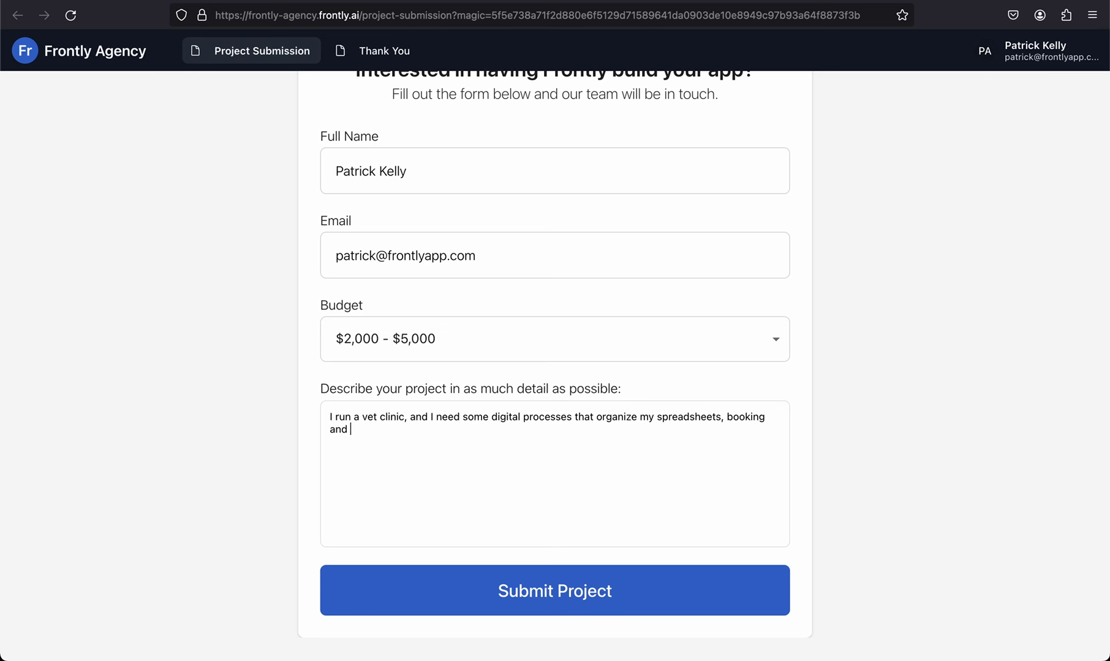
{"action": "type", "text": "employee scheduling."}
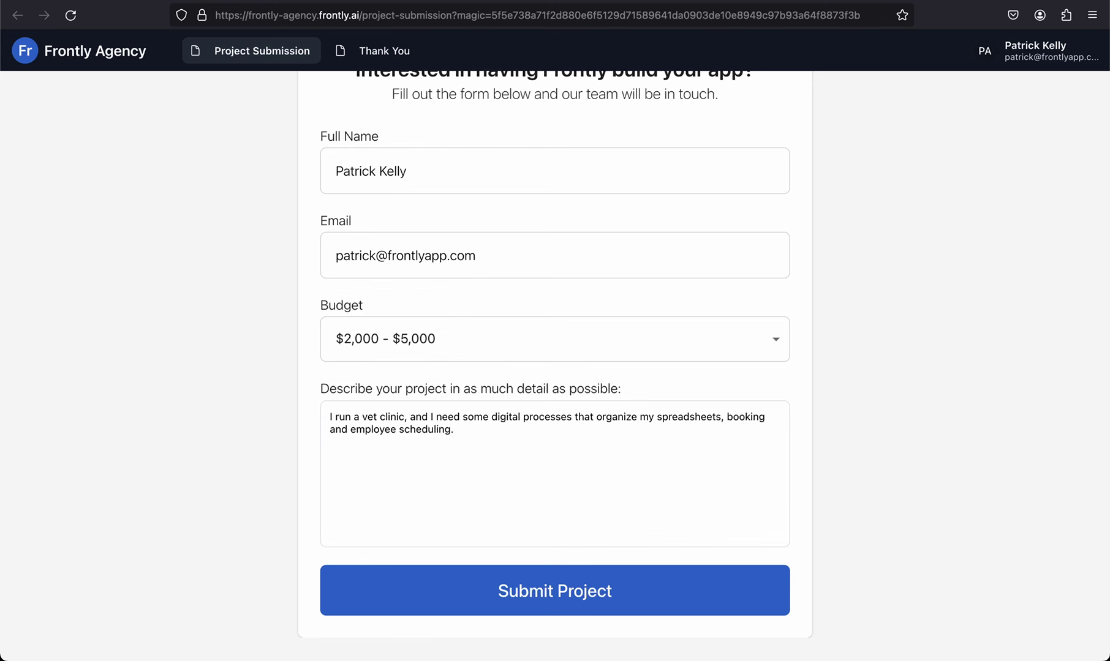
{"action": "scroll", "coordinate": [600, 489], "scroll_direction": "up", "scroll_amount": 1}
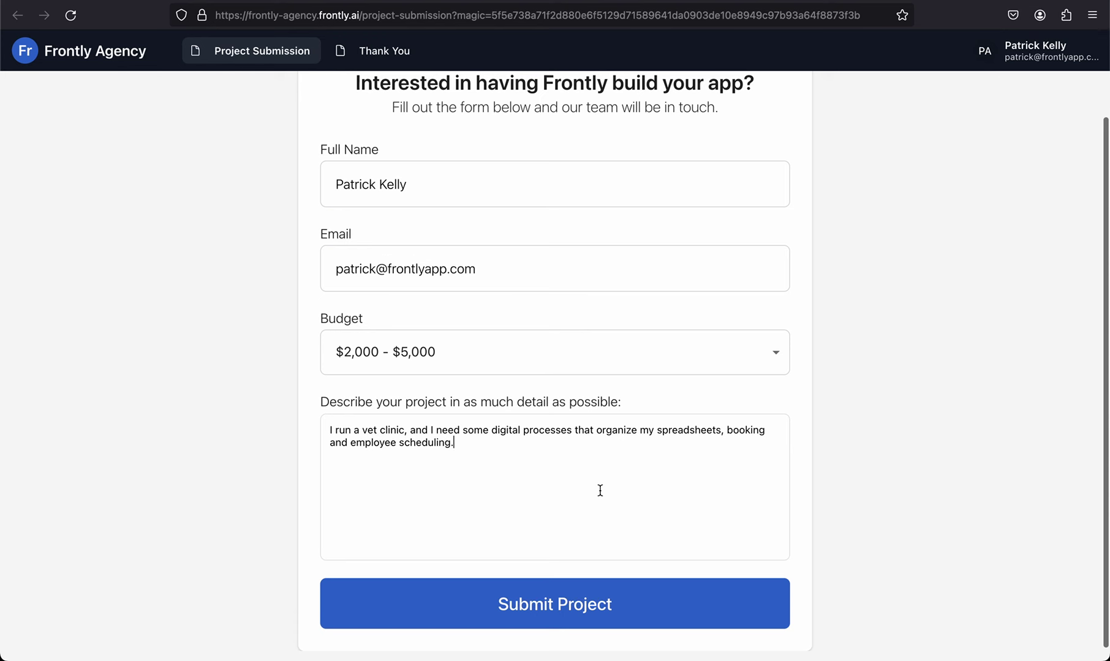
{"action": "scroll", "coordinate": [601, 491], "scroll_direction": "up", "scroll_amount": 2}
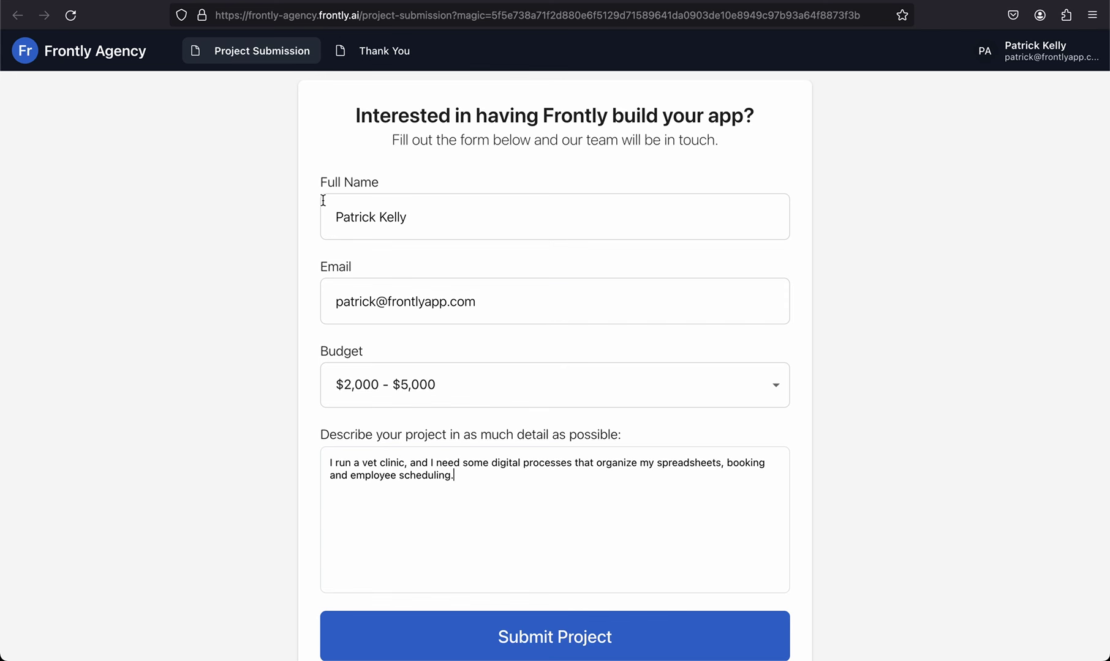
{"action": "scroll", "coordinate": [711, 518], "scroll_direction": "down", "scroll_amount": 1}
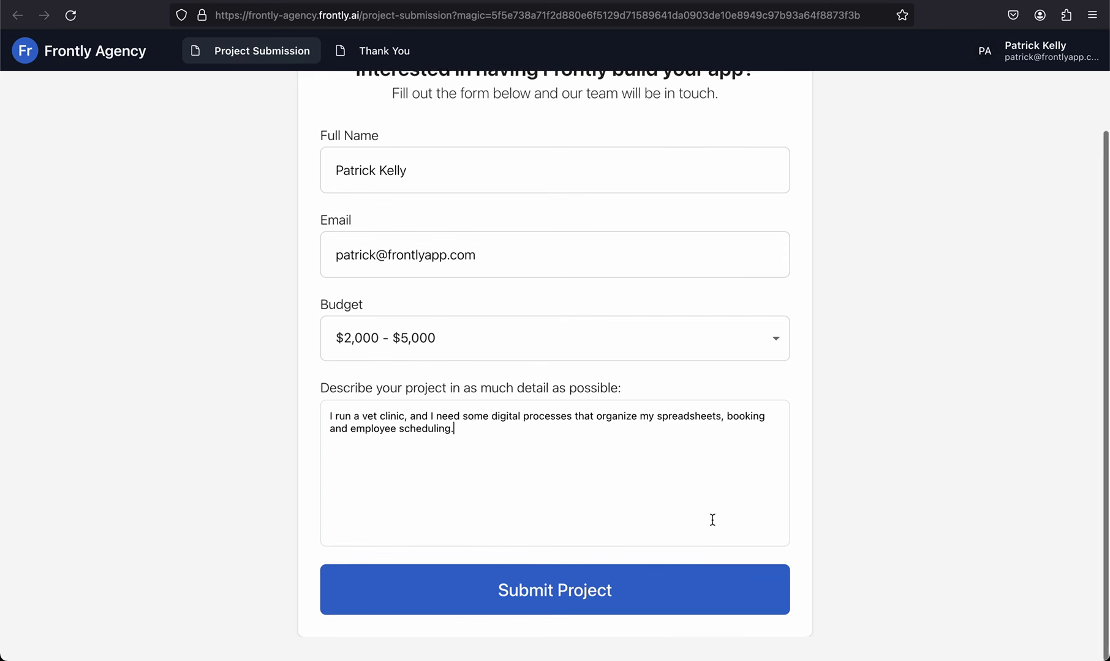
{"action": "left_click", "coordinate": [582, 594]}
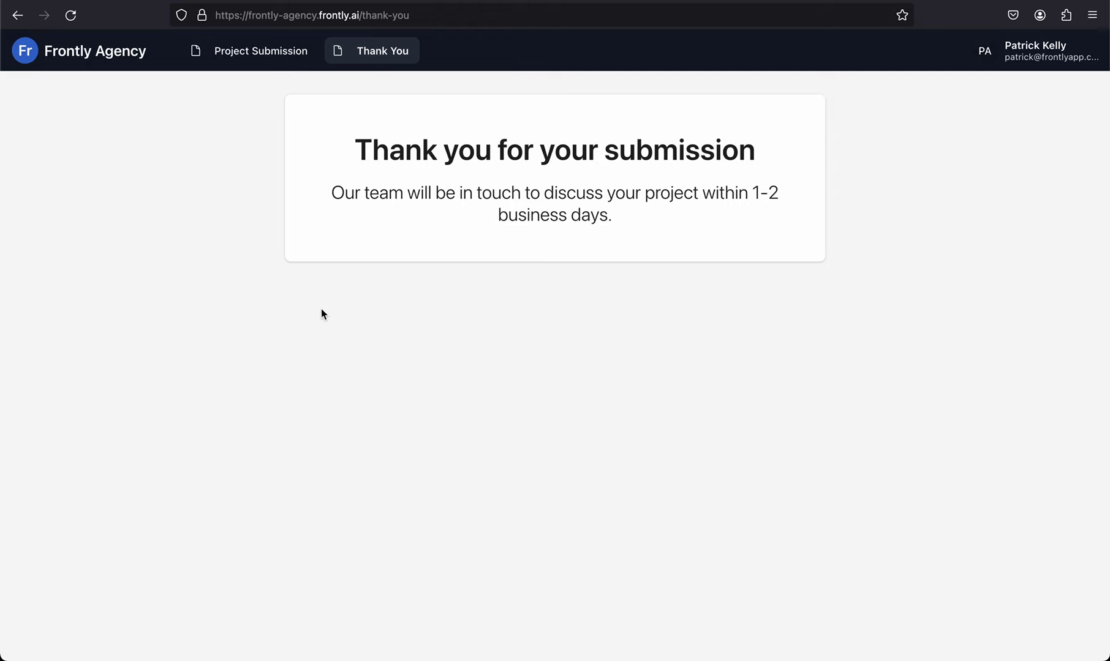
{"action": "key", "text": "super+Tab"}
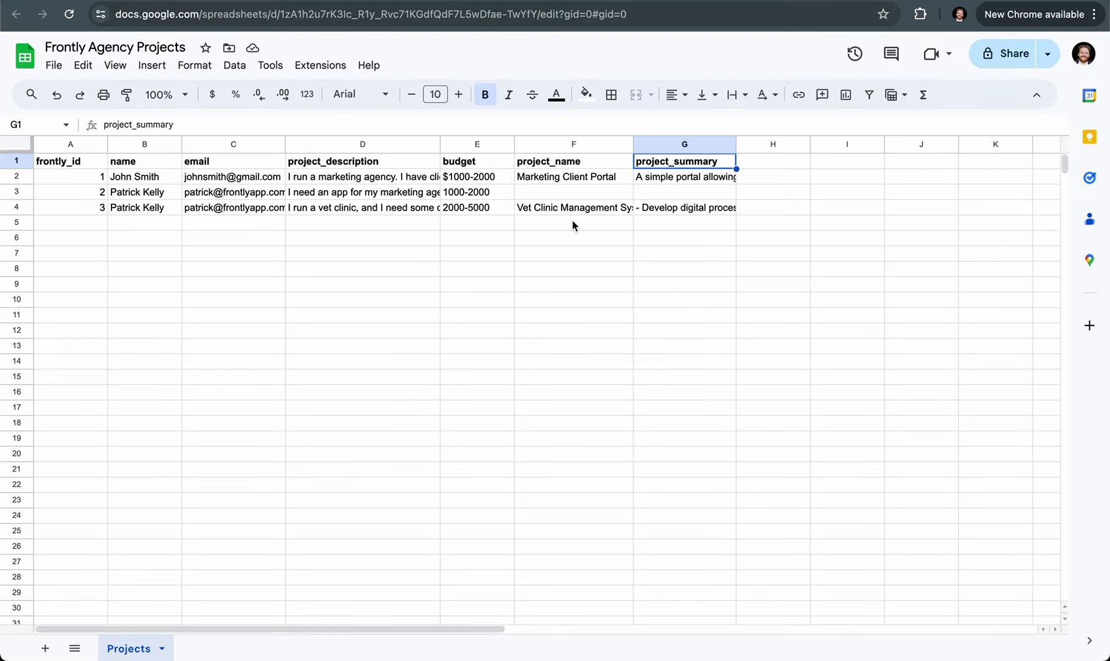
Step: Widen columns F and G and read the vet clinic's generated project name in F4 and summary in G4
{"action": "left_click", "coordinate": [571, 208]}
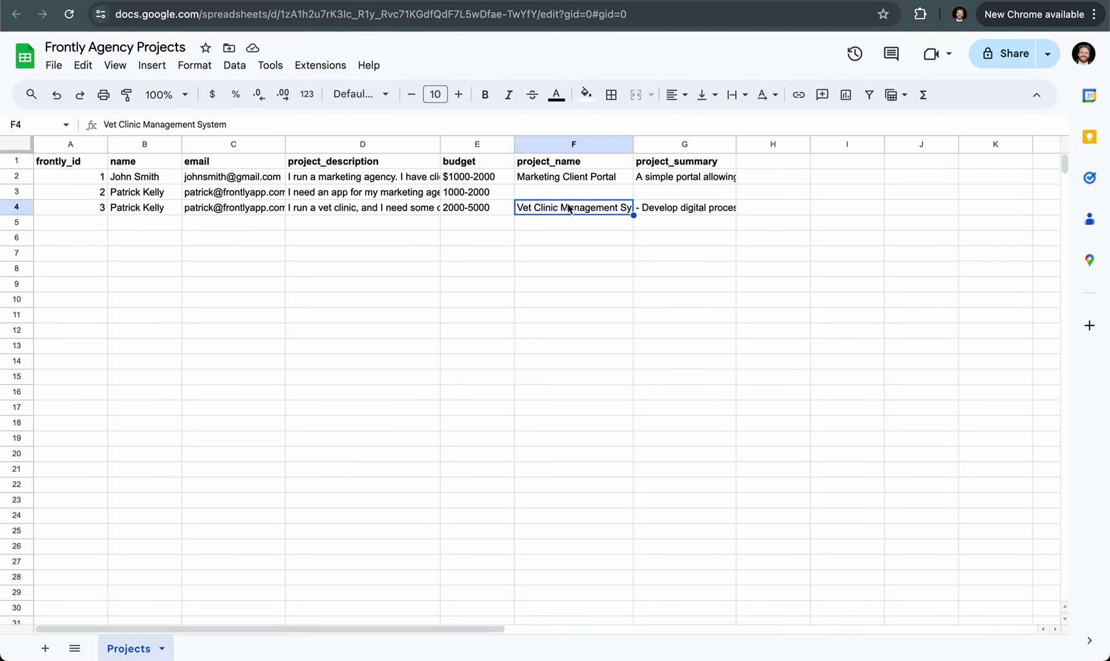
{"action": "left_click_drag", "start_coordinate": [632, 144], "coordinate": [659, 144]}
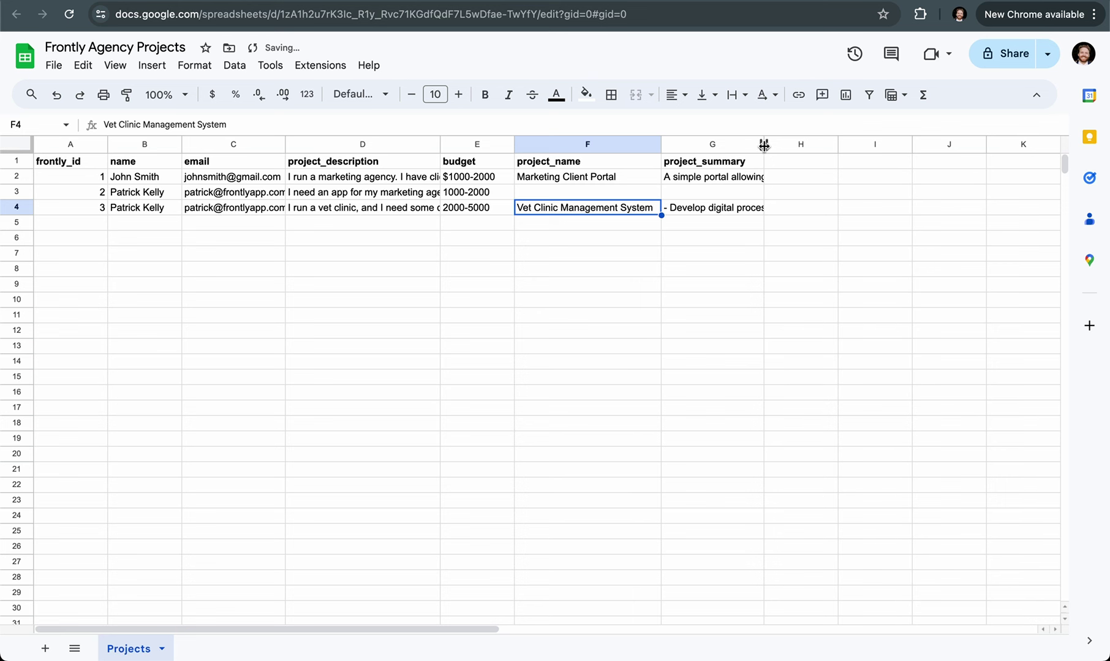
{"action": "left_click_drag", "start_coordinate": [764, 144], "coordinate": [836, 145]}
{"action": "left_click", "coordinate": [729, 213]}
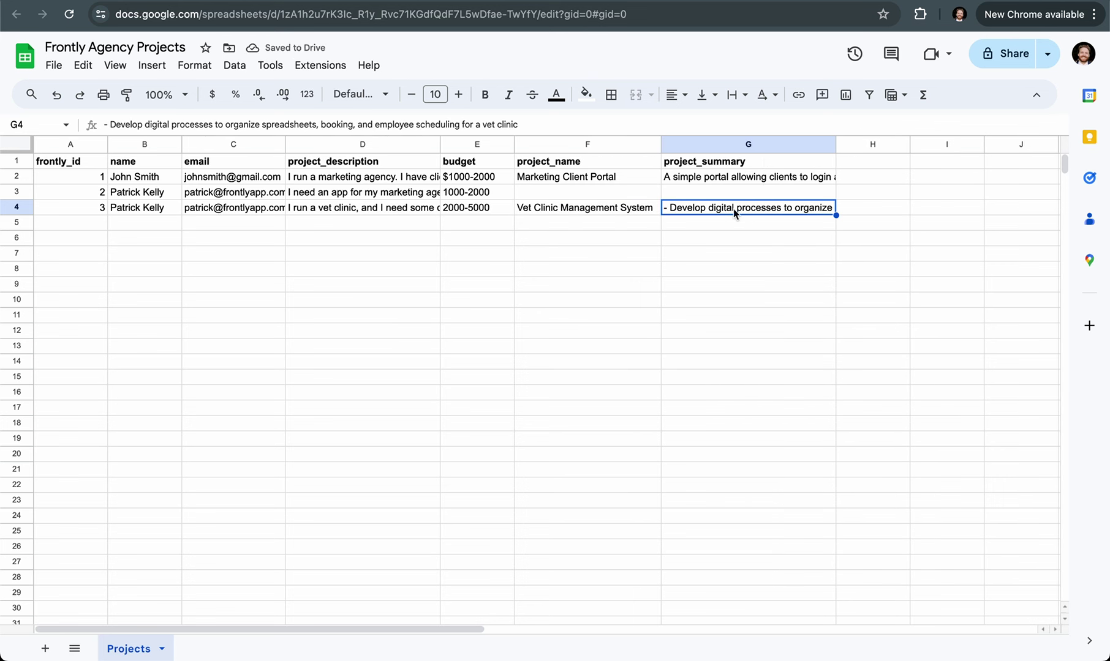
{"action": "left_click_drag", "start_coordinate": [545, 124], "coordinate": [424, 124]}
{"action": "left_click", "coordinate": [425, 122]}
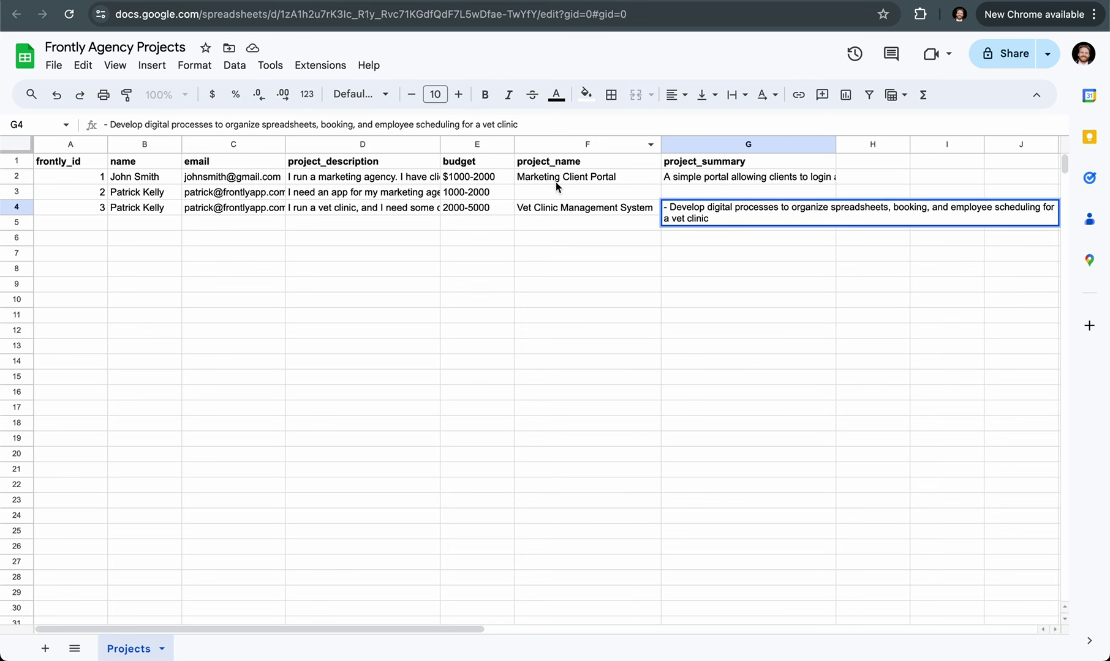
{"action": "left_click", "coordinate": [588, 209]}
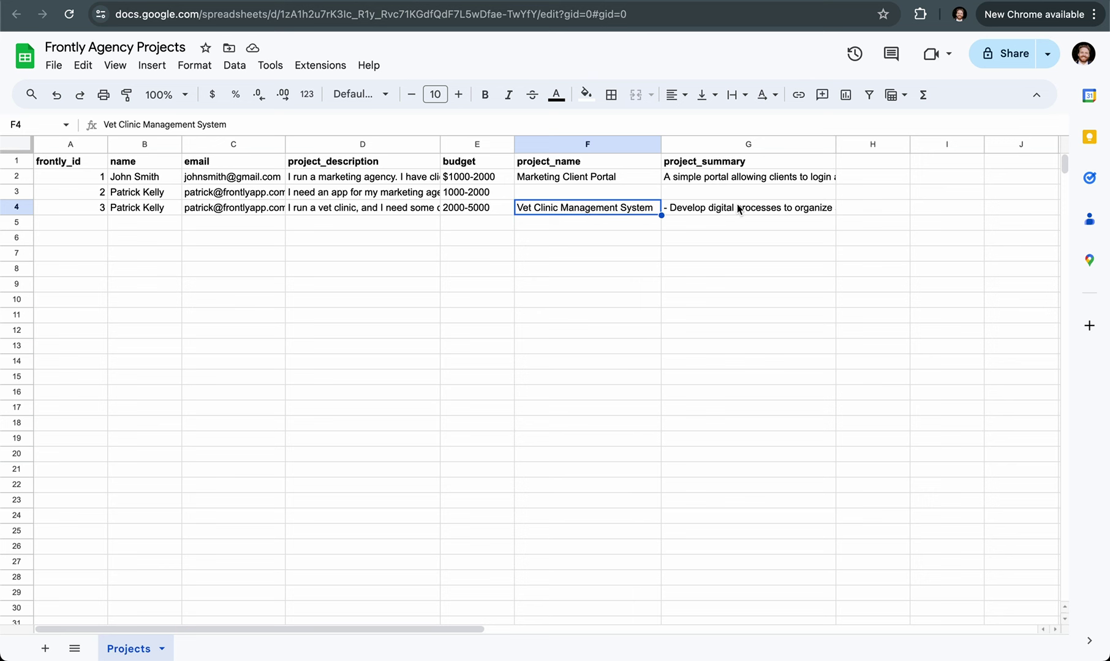
{"action": "key", "text": "super+Tab"}
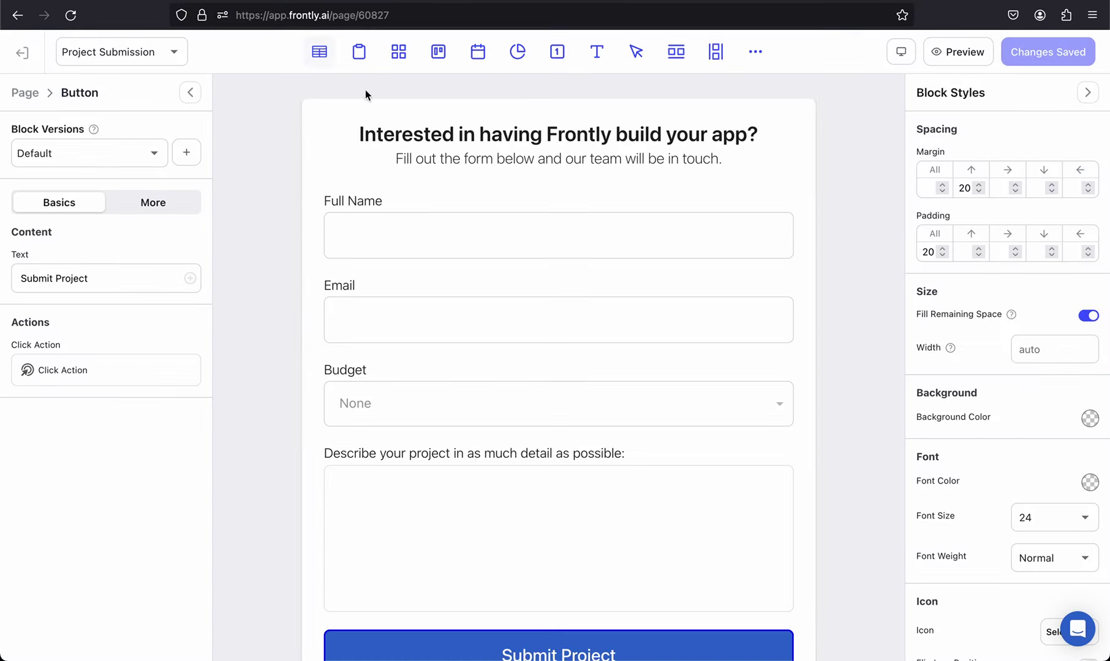
{"action": "scroll", "coordinate": [429, 563], "scroll_direction": "down", "scroll_amount": 2}
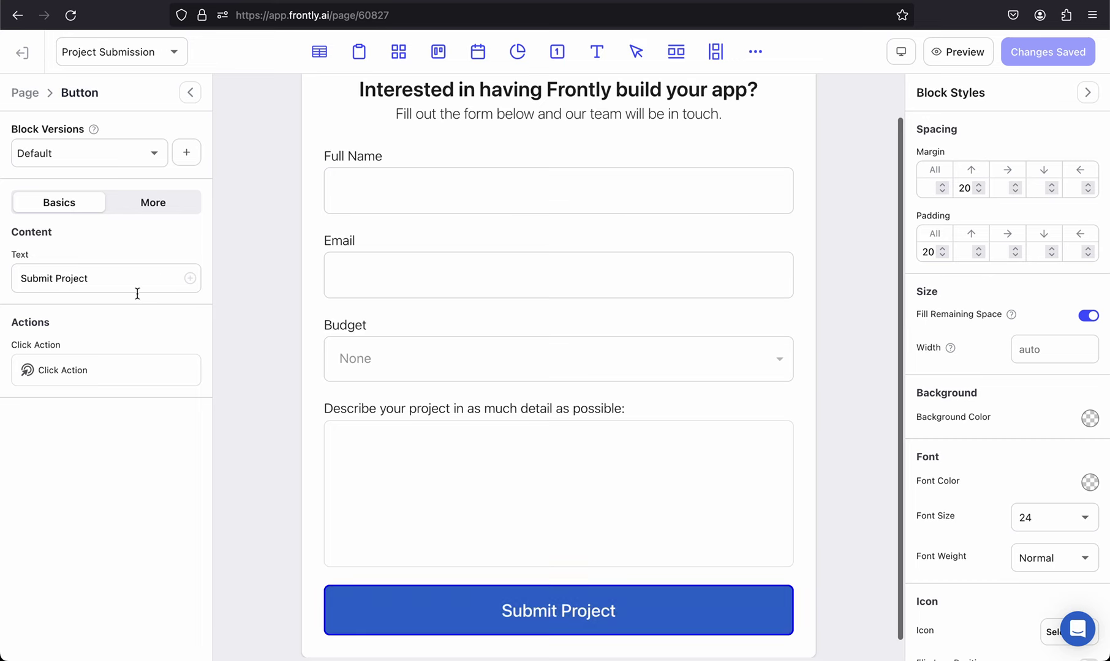
{"action": "left_click", "coordinate": [94, 372]}
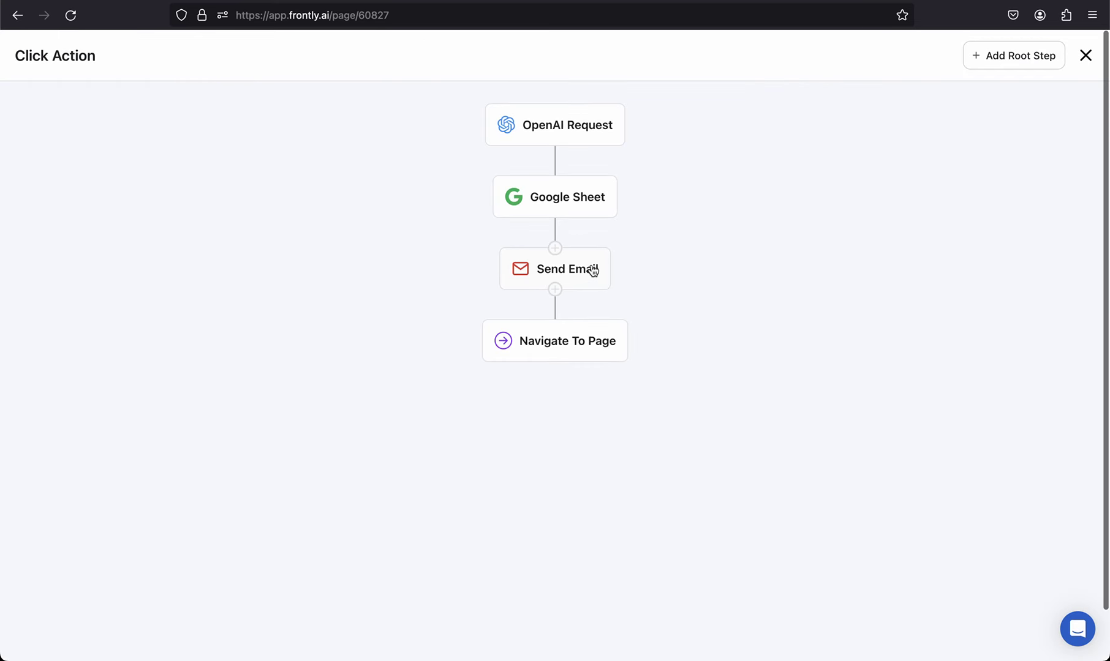
{"action": "left_click", "coordinate": [563, 125]}
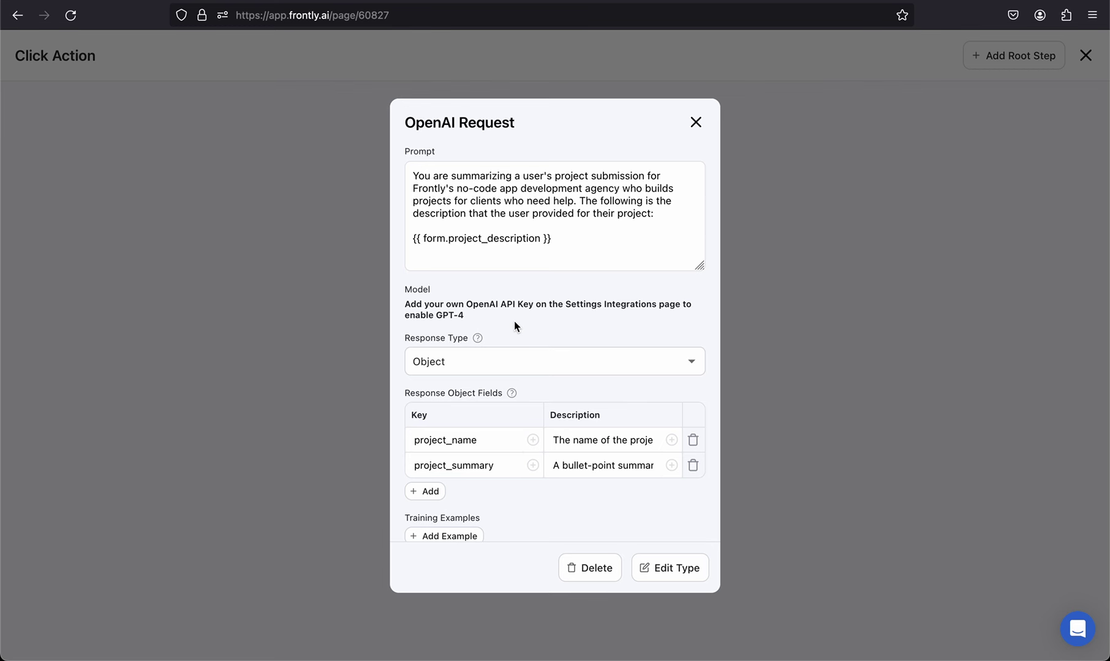
{"action": "left_click", "coordinate": [695, 123]}
{"action": "left_click", "coordinate": [1085, 55]}
{"action": "scroll", "coordinate": [280, 366], "scroll_direction": "up", "scroll_amount": 2}
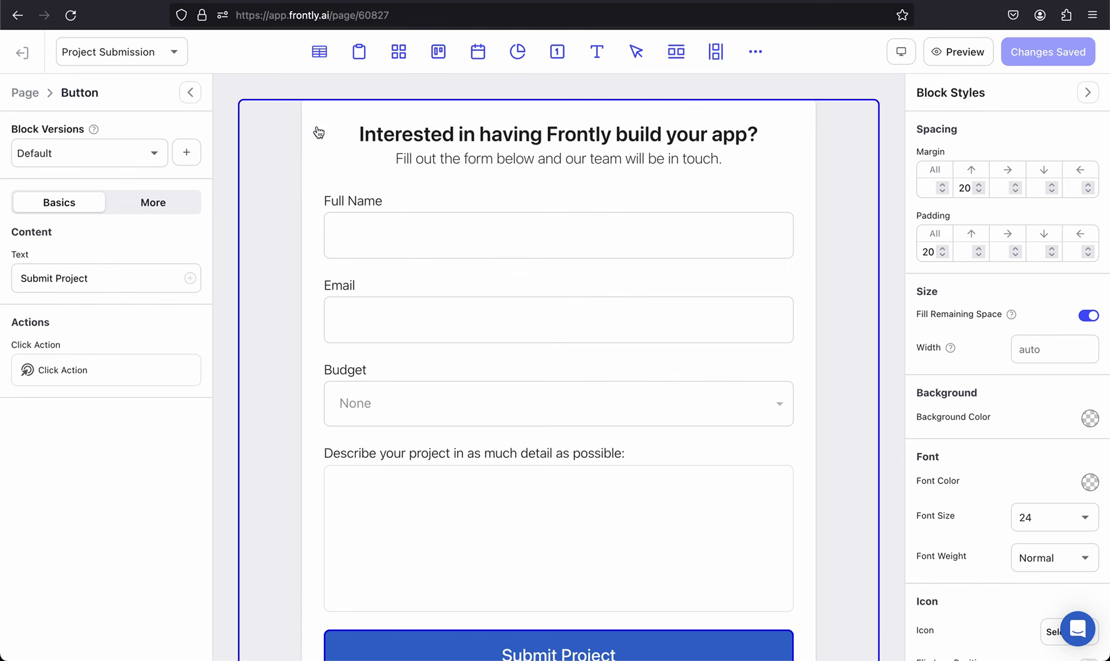
Step: Leave the page editor for the Pages list, open the app settings, and view the live Project Submission form
{"action": "left_click", "coordinate": [25, 93]}
{"action": "left_click", "coordinate": [25, 56]}
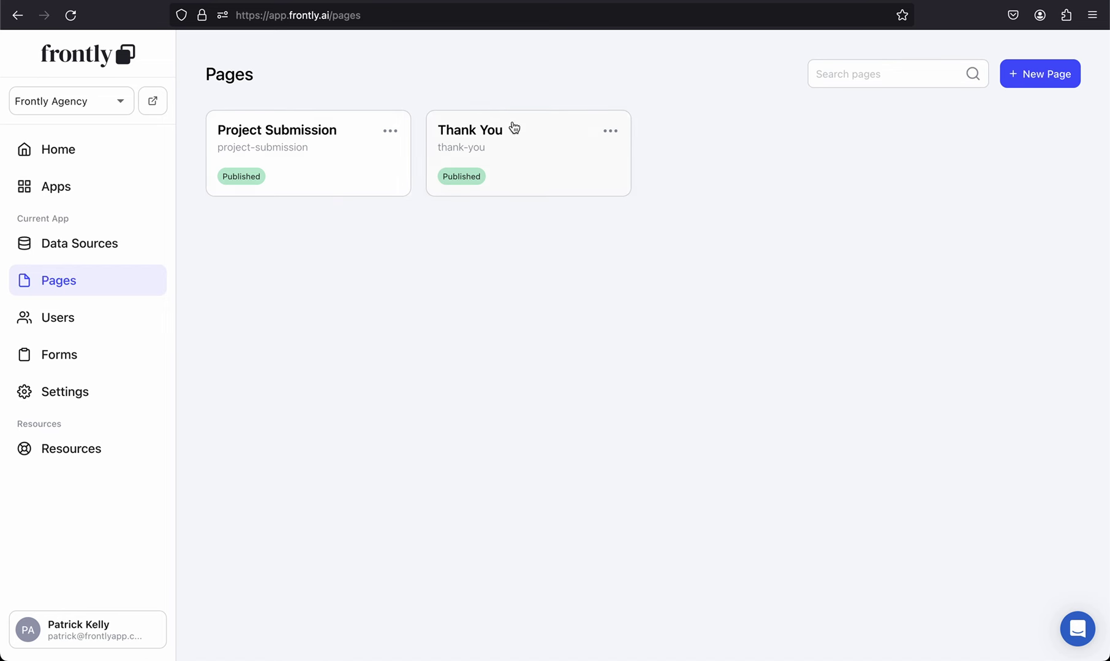
{"action": "left_click", "coordinate": [74, 394]}
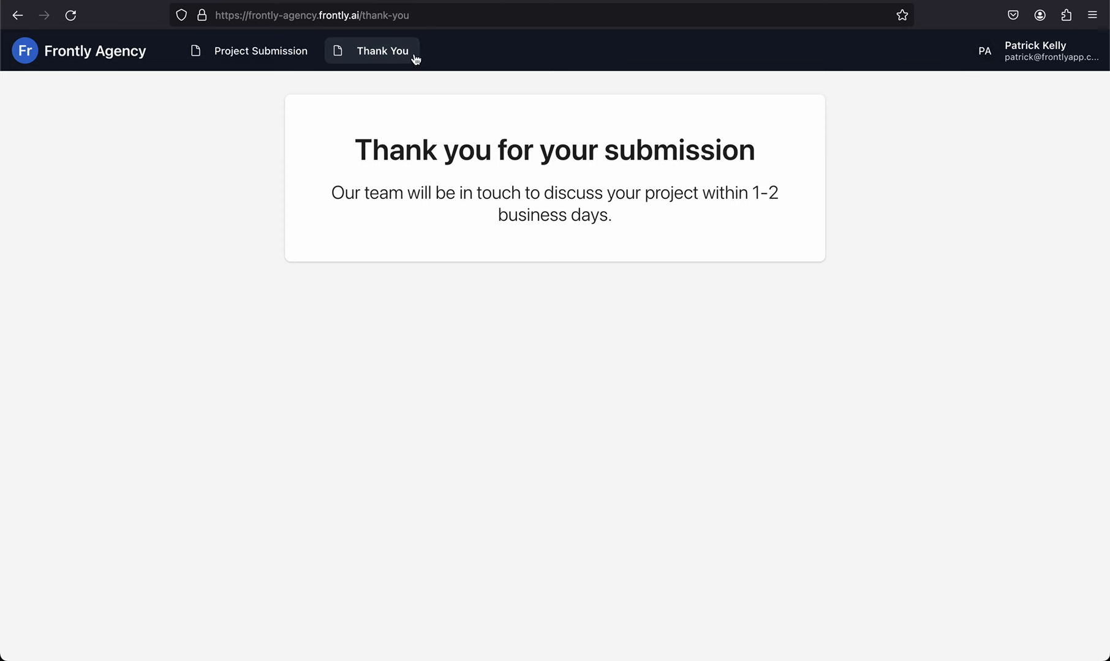
{"action": "left_click", "coordinate": [263, 59]}
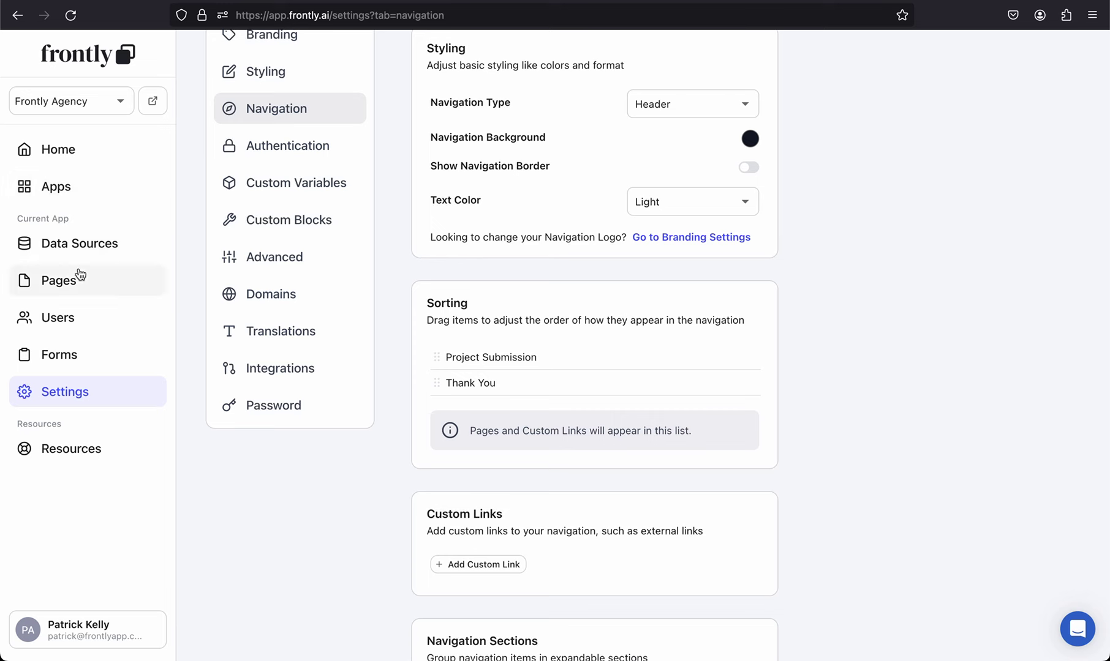
Step: Open the Project Submission page and browse its navigation icons, searching for 'form'
{"action": "left_click", "coordinate": [82, 276]}
{"action": "left_click", "coordinate": [348, 142]}
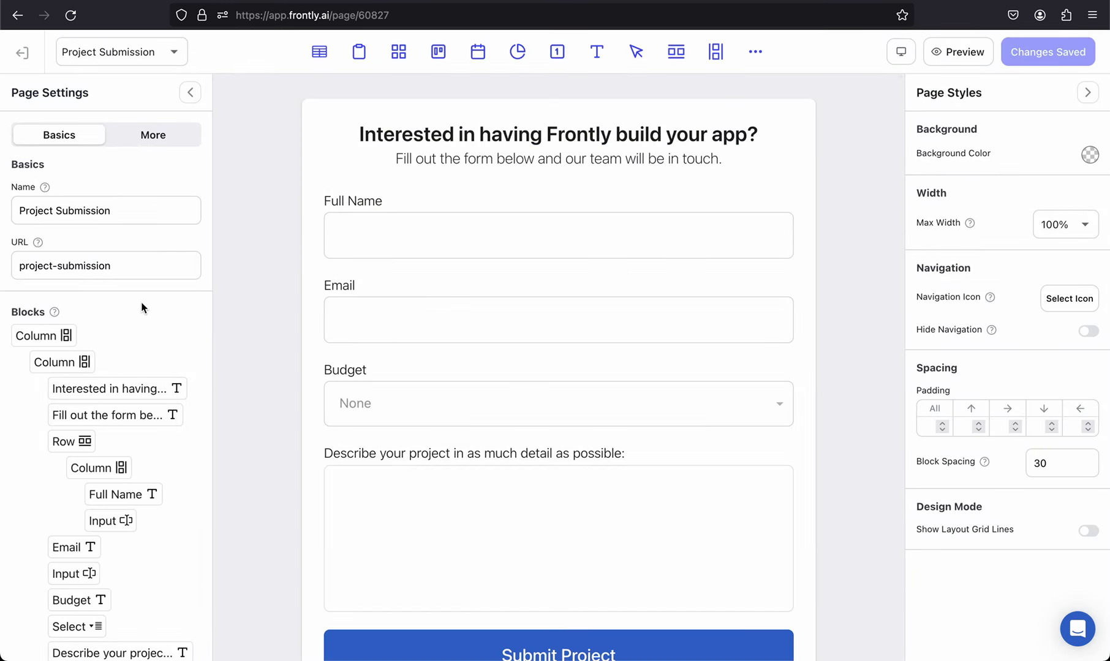
{"action": "scroll", "coordinate": [141, 308], "scroll_direction": "down", "scroll_amount": 1}
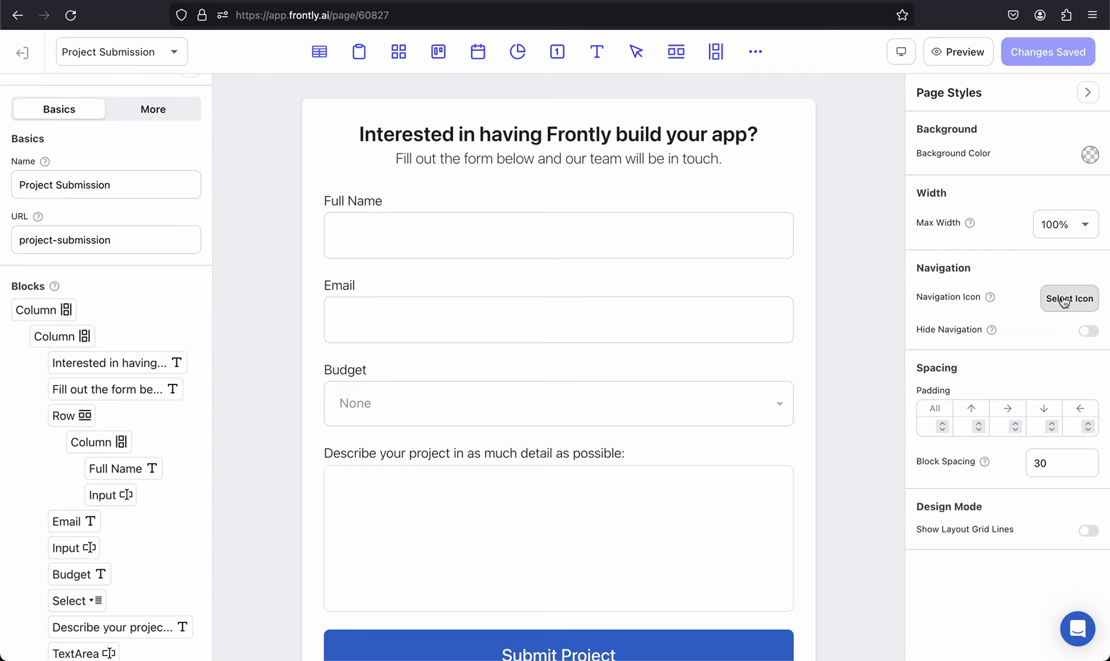
{"action": "left_click", "coordinate": [1065, 299]}
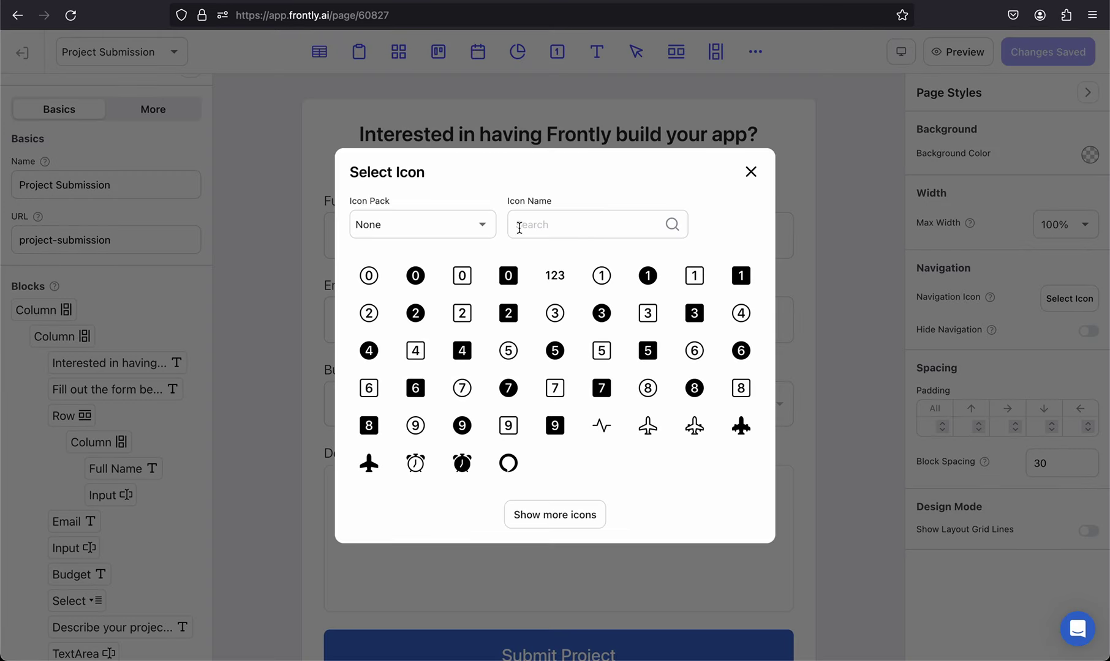
{"action": "left_click", "coordinate": [549, 226]}
{"action": "type", "text": "form"}
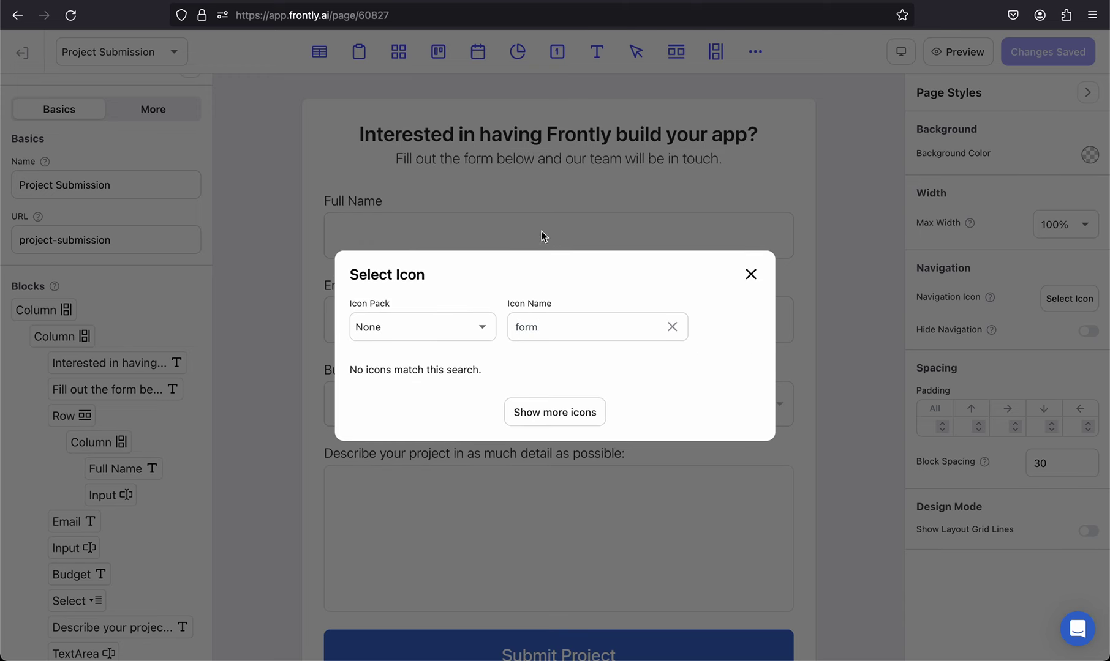
{"action": "double_click", "coordinate": [527, 318]}
{"action": "key", "text": "BackSpace"}
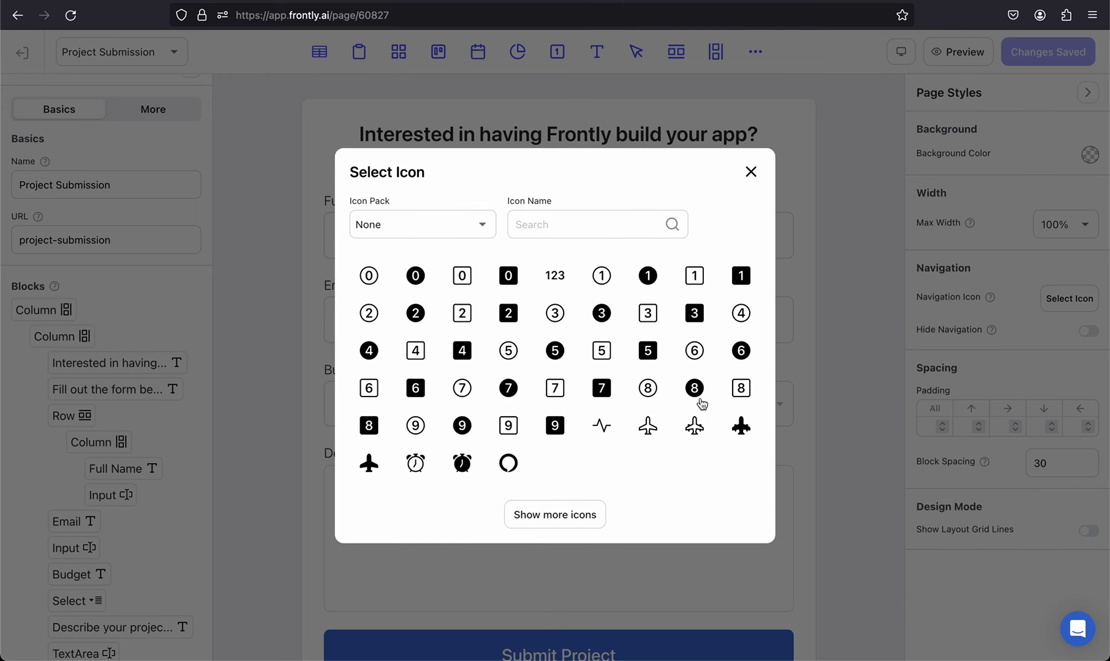
Step: Set the arrow as the page's navigation icon and save the page
{"action": "left_click", "coordinate": [556, 515]}
{"action": "scroll", "coordinate": [617, 330], "scroll_direction": "down", "scroll_amount": 3}
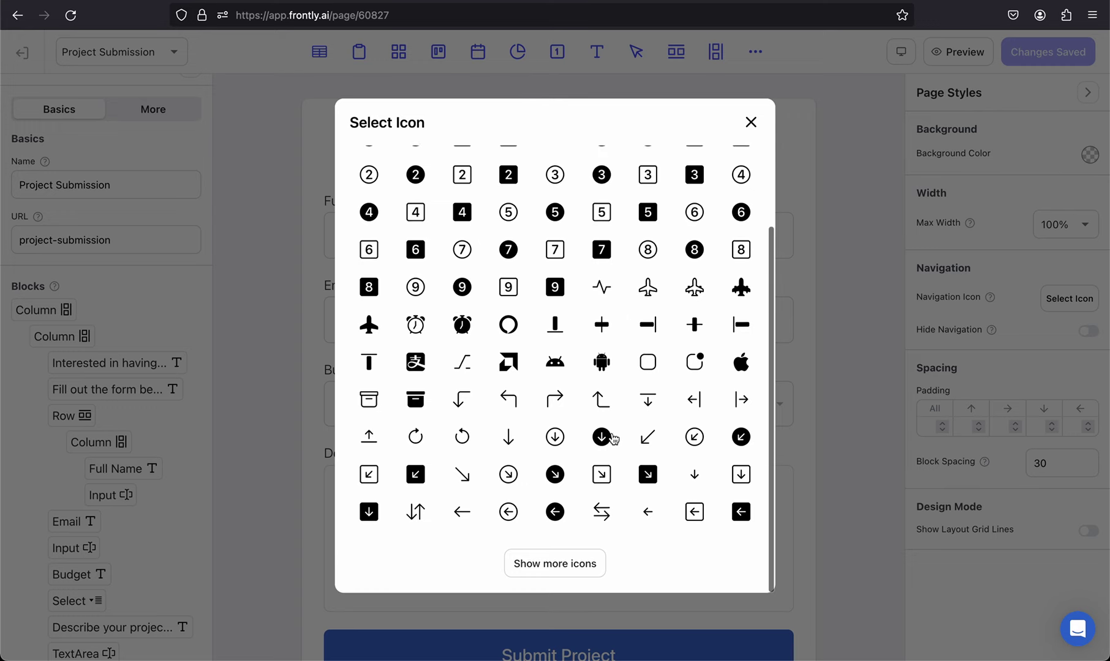
{"action": "left_click", "coordinate": [608, 479]}
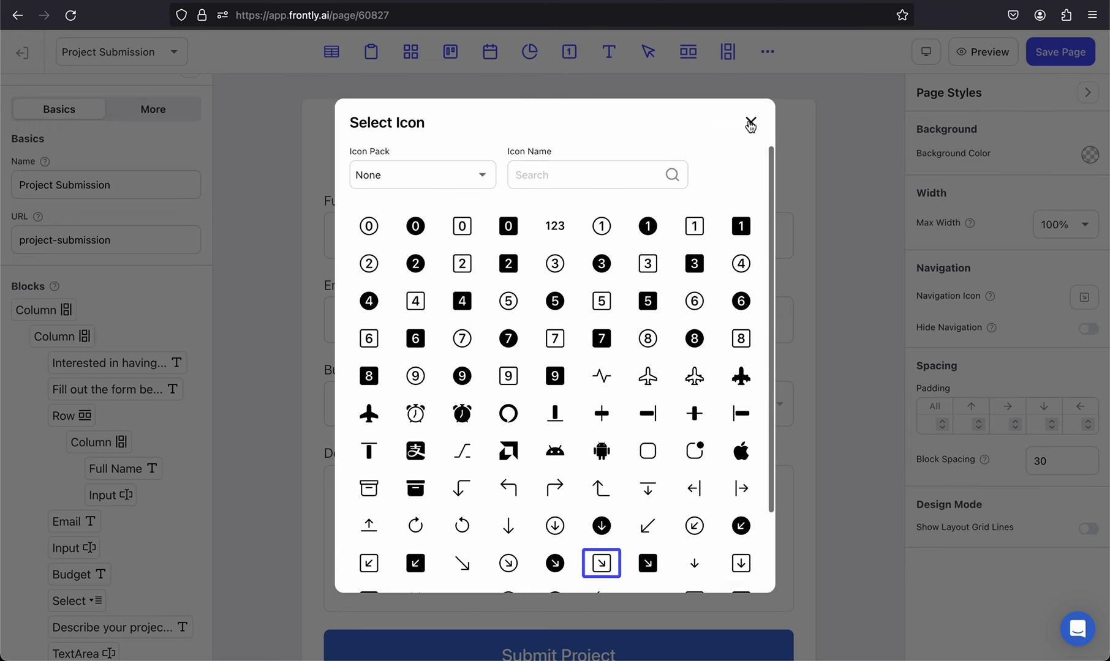
{"action": "left_click", "coordinate": [750, 125]}
{"action": "left_click", "coordinate": [1060, 51]}
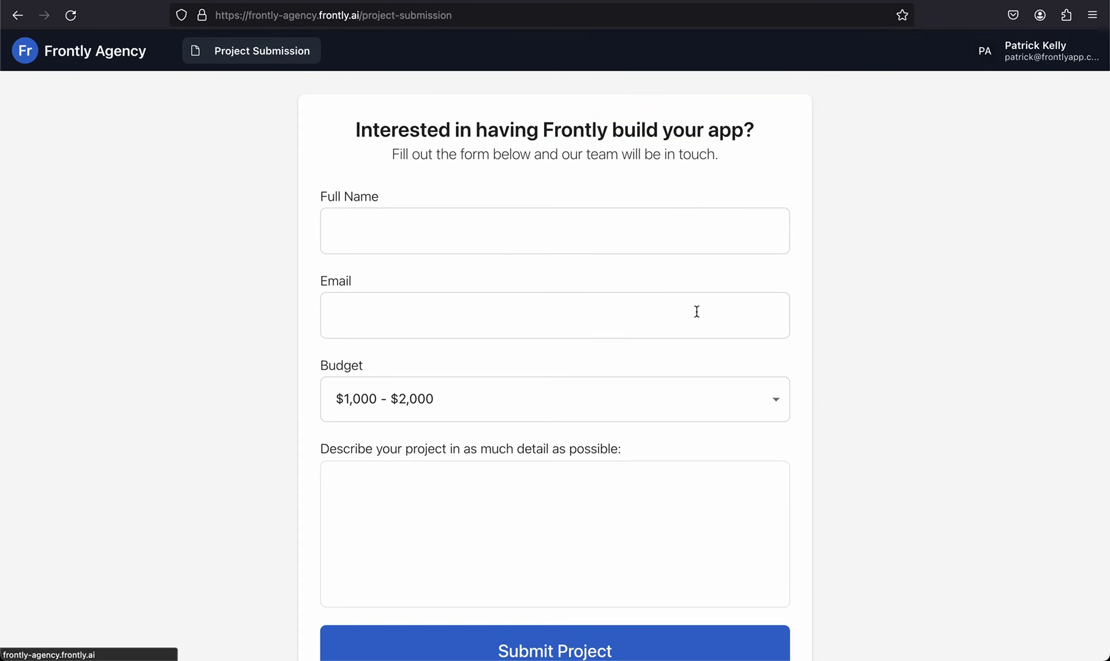
Step: Reload the live app, return to the Pages list and start a new page
{"action": "key", "text": "super+r"}
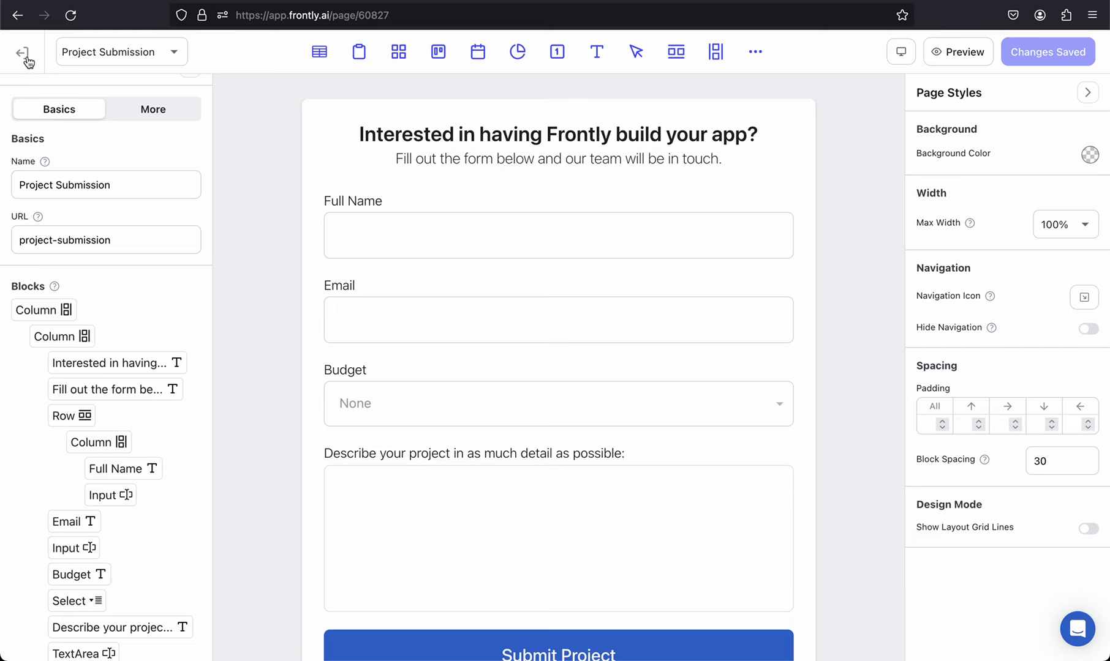
{"action": "left_click", "coordinate": [26, 56]}
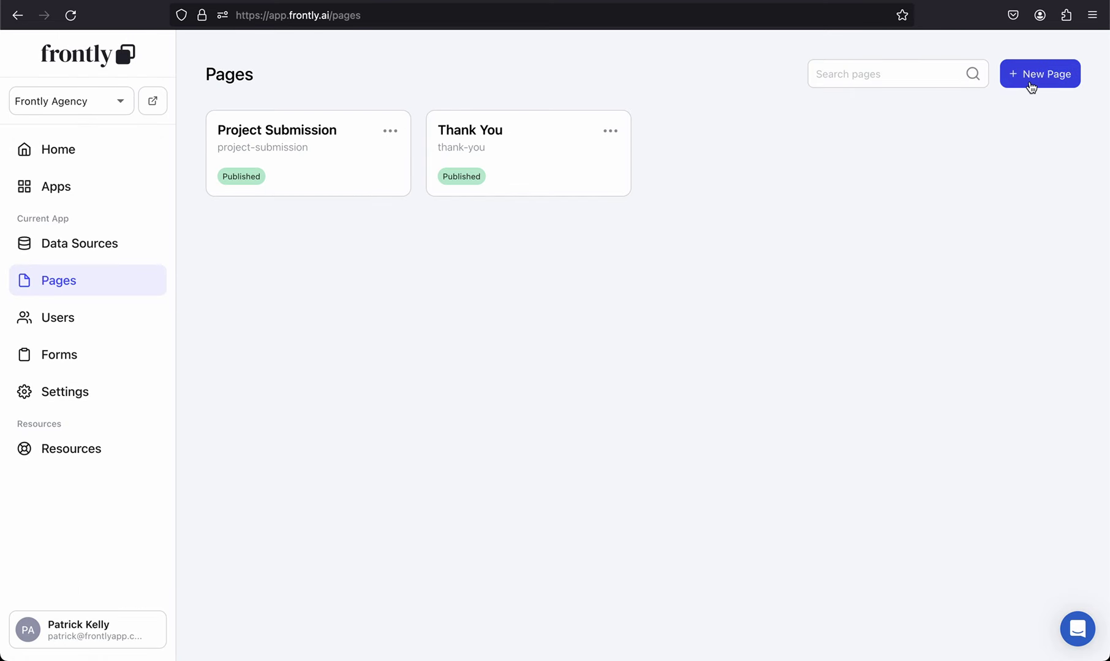
{"action": "left_click", "coordinate": [1030, 86]}
Step: Create an 'Admin Projects' page with a Kanban board using the Projects sheet as data source
{"action": "type", "text": "Admin"}
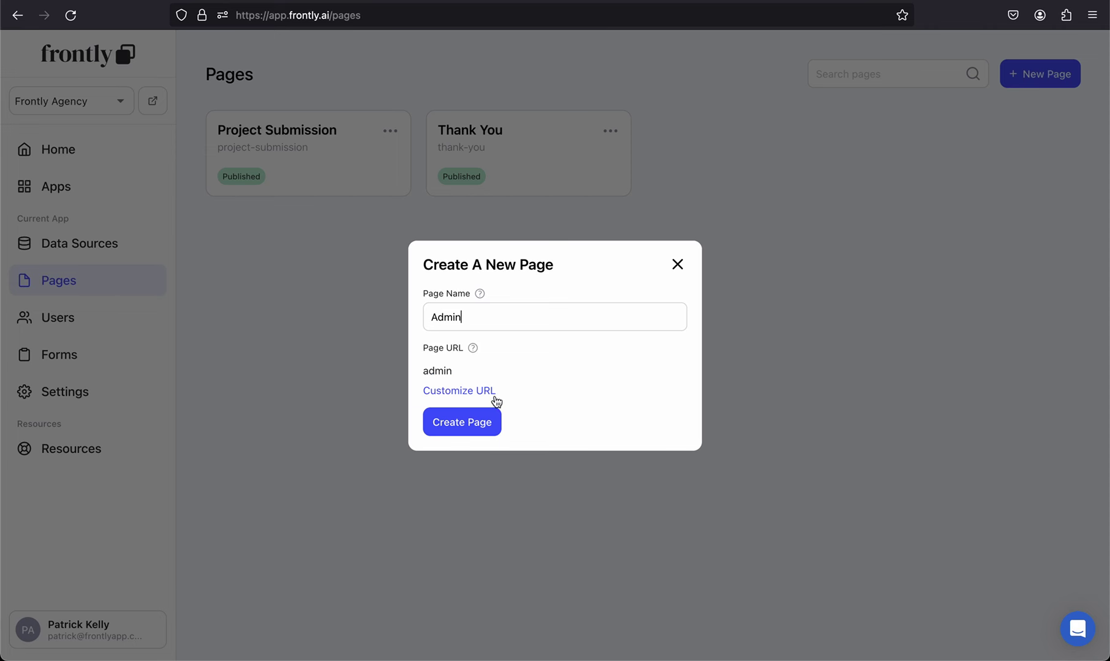
{"action": "type", "text": " Projects"}
{"action": "left_click", "coordinate": [475, 434]}
{"action": "left_click", "coordinate": [438, 51]}
{"action": "left_click", "coordinate": [519, 353]}
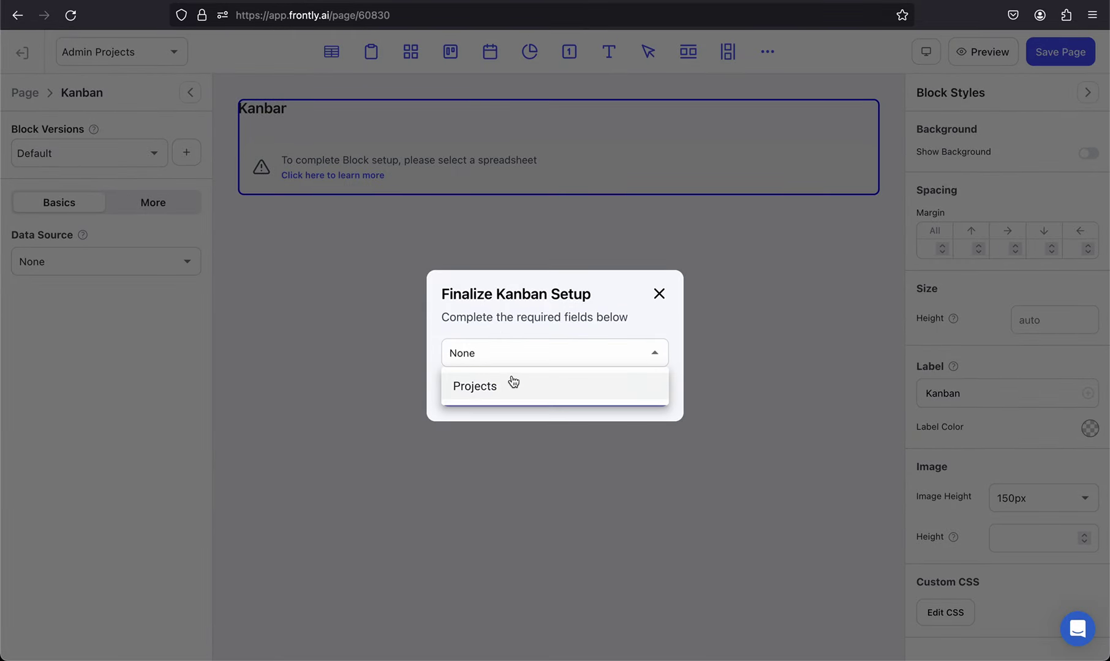
{"action": "left_click", "coordinate": [513, 381]}
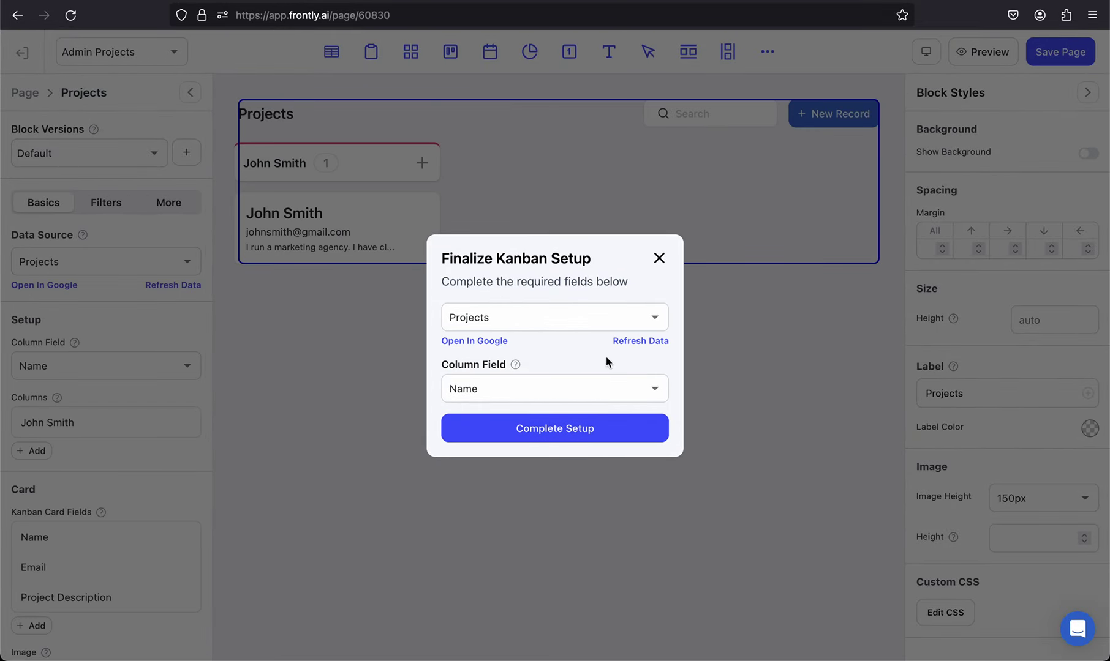
{"action": "left_click", "coordinate": [633, 347]}
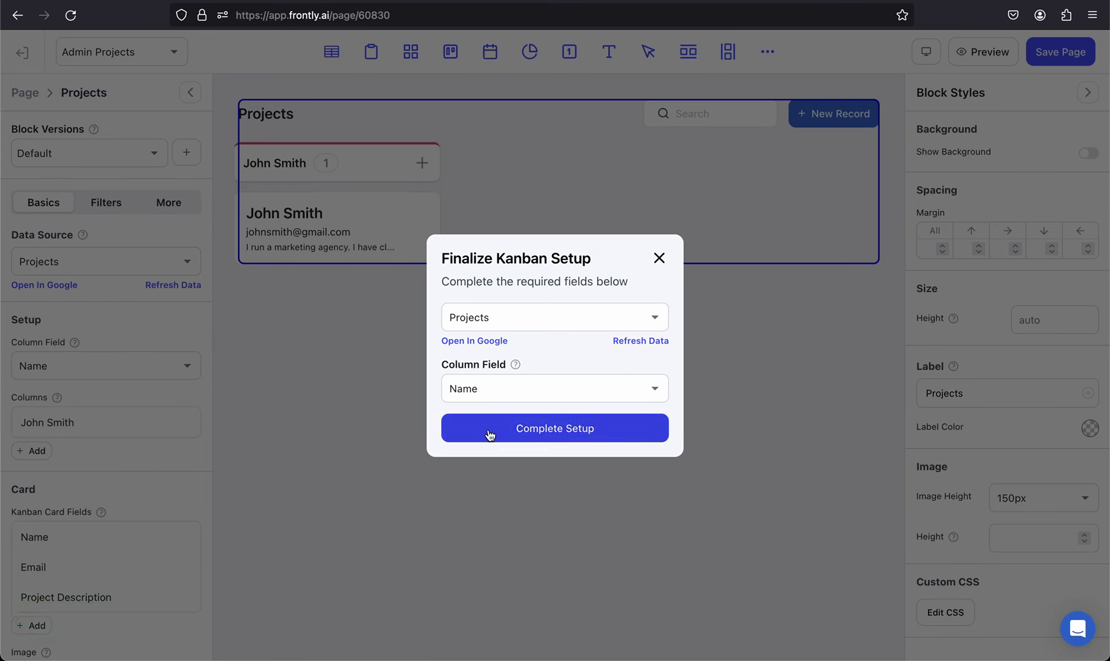
{"action": "left_click", "coordinate": [534, 433]}
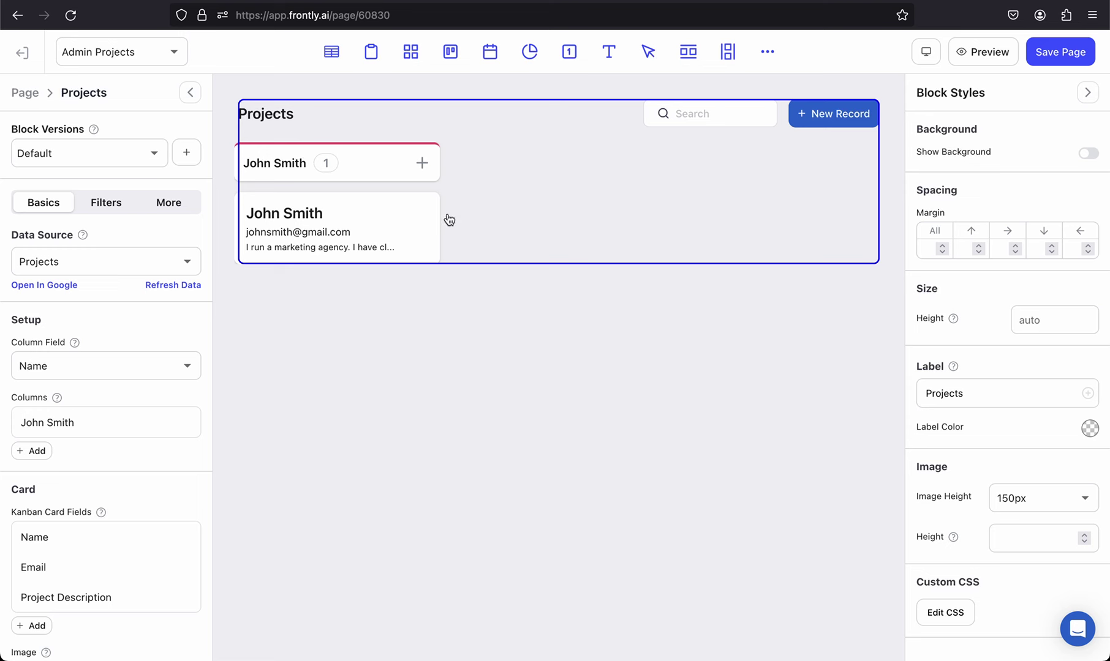
{"action": "key", "text": "super+Tab"}
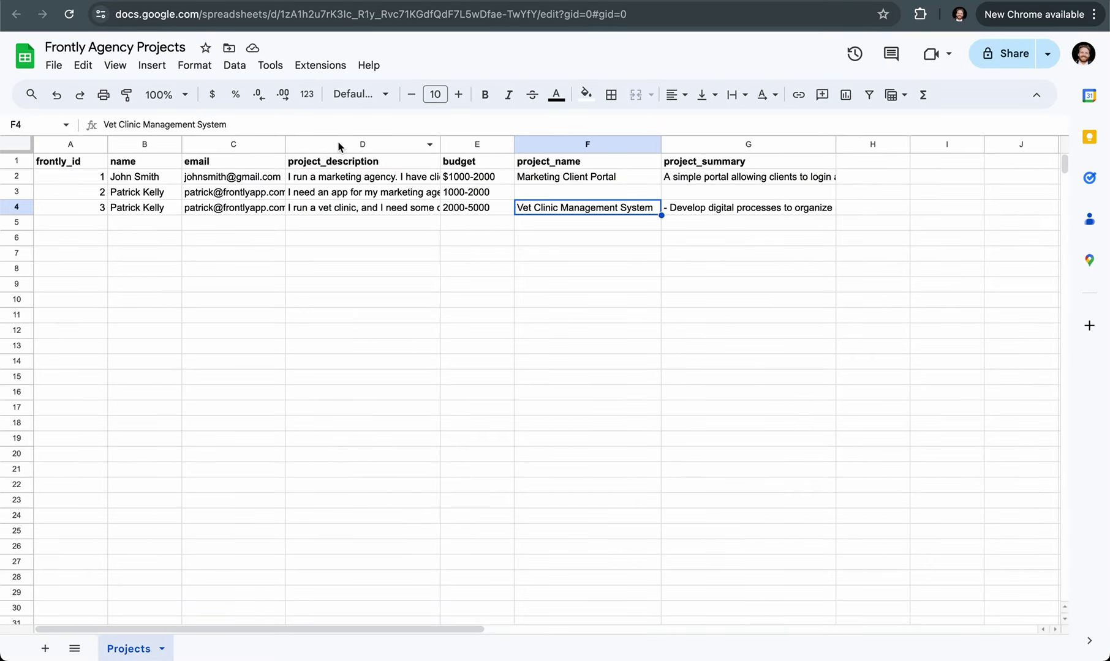
Step: Insert a new column D before project_description with the header 'status'
{"action": "left_click", "coordinate": [335, 146]}
{"action": "right_click", "coordinate": [339, 144]}
{"action": "left_click", "coordinate": [422, 269]}
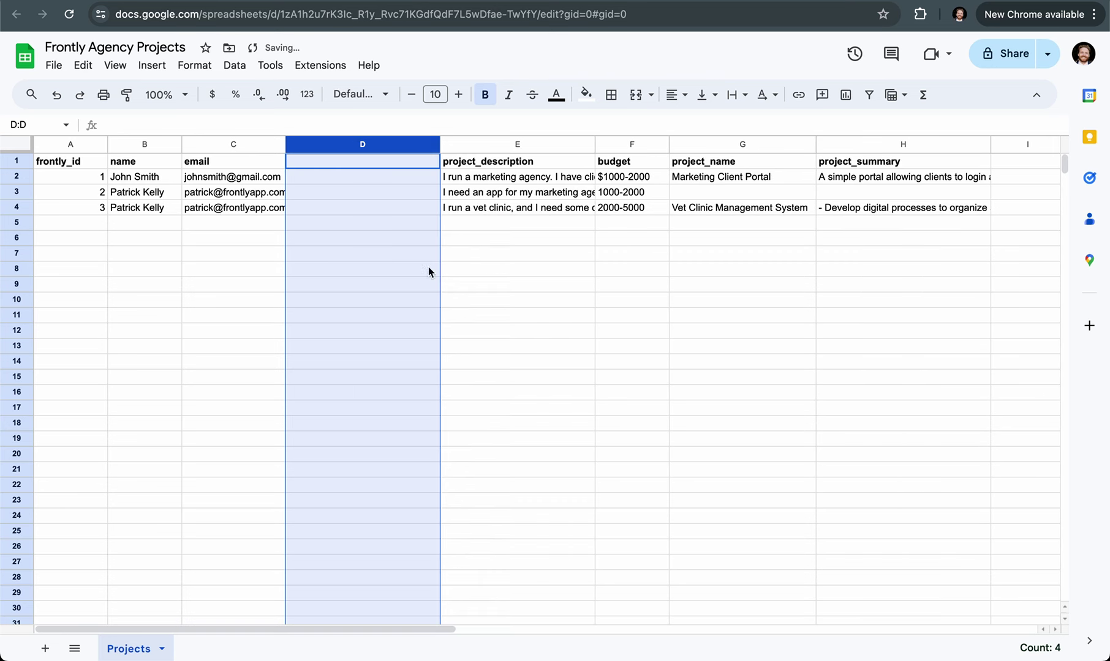
{"action": "left_click", "coordinate": [329, 163]}
{"action": "type", "text": "status"}
{"action": "key", "text": "Return"}
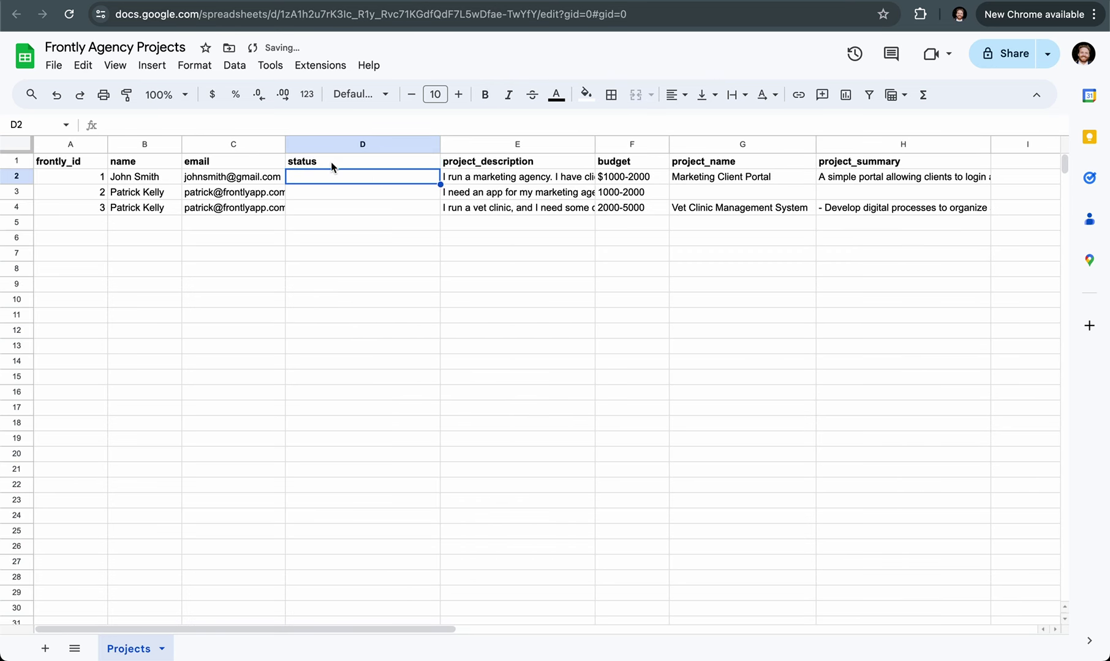
Step: Enter statuses pending, in_progress and complete for the three projects, then copy 'pending'
{"action": "type", "text": "pending"}
{"action": "key", "text": "Return"}
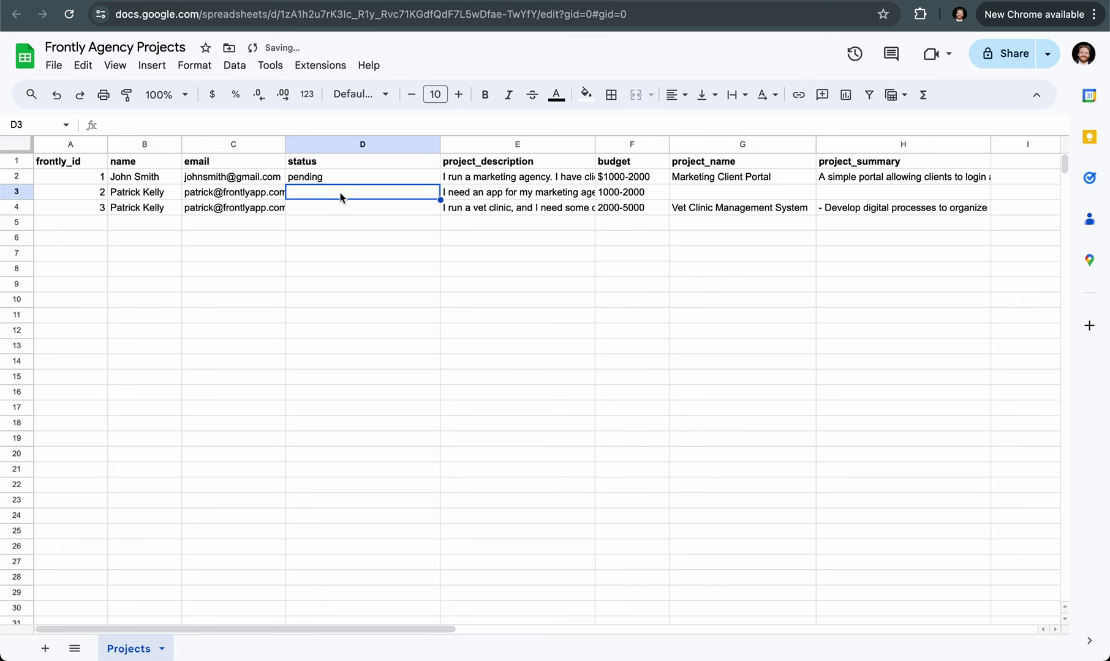
{"action": "type", "text": "review"}
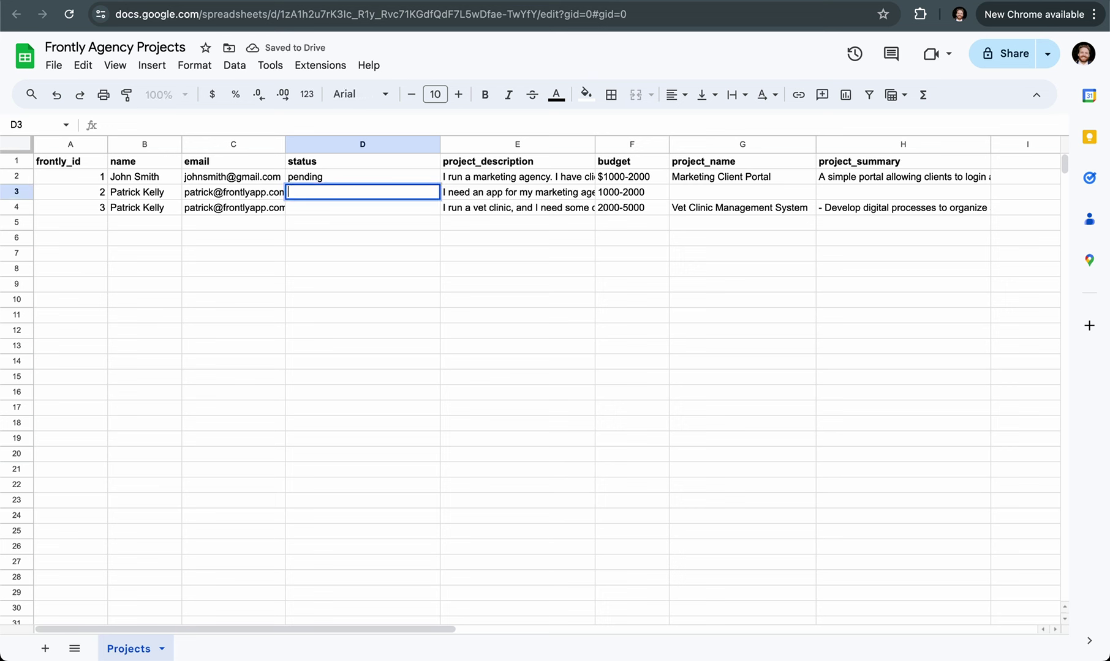
{"action": "type", "text": "ed"}
{"action": "key", "text": "Return"}
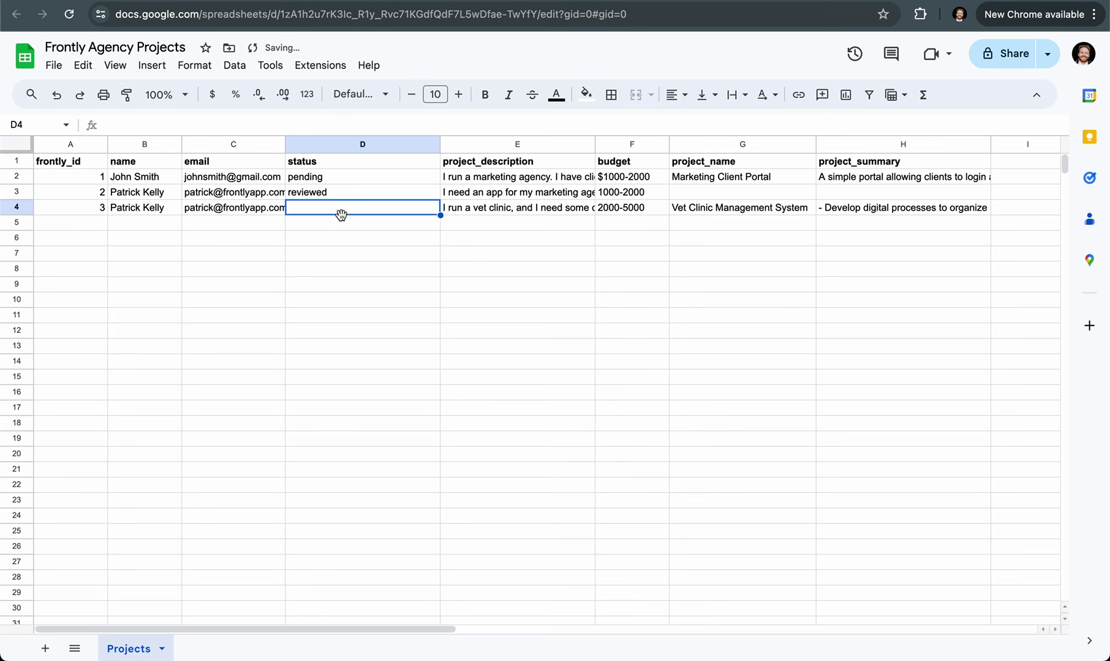
{"action": "type", "text": "complete"}
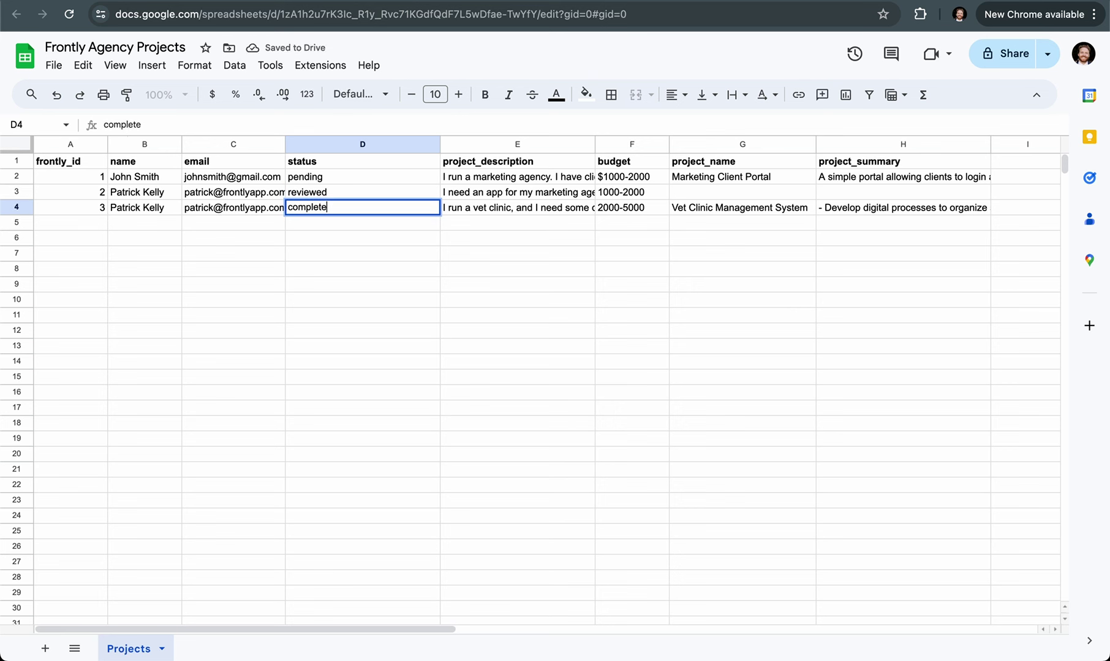
{"action": "key", "text": "Return"}
{"action": "left_click", "coordinate": [342, 196]}
{"action": "type", "text": "in"}
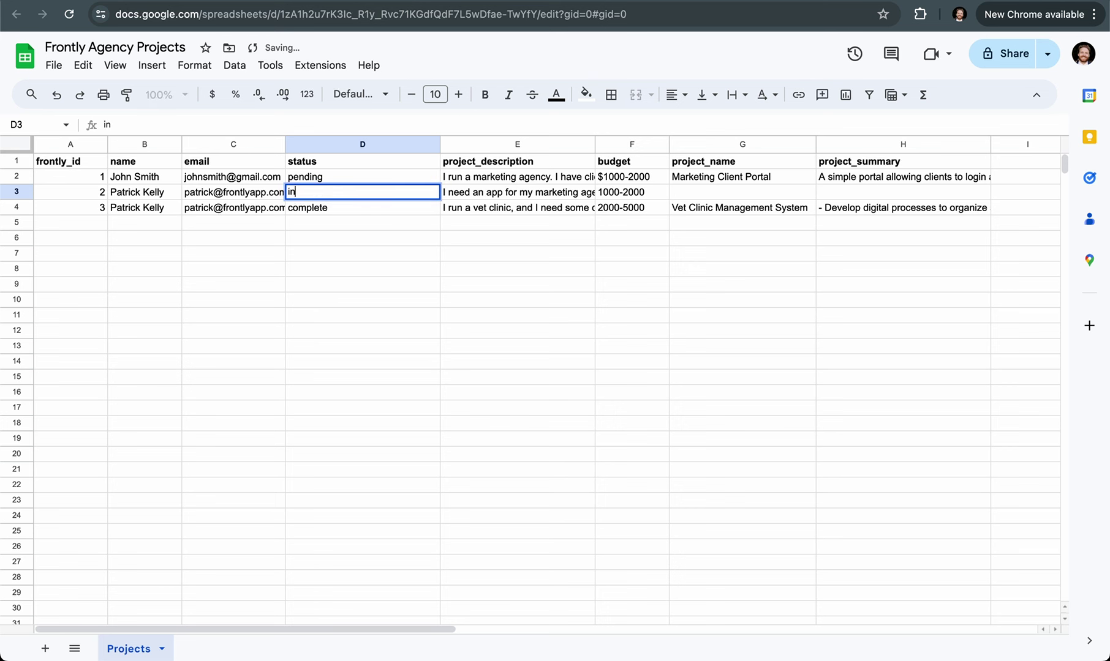
{"action": "type", "text": "_progress"}
{"action": "key", "text": "Return"}
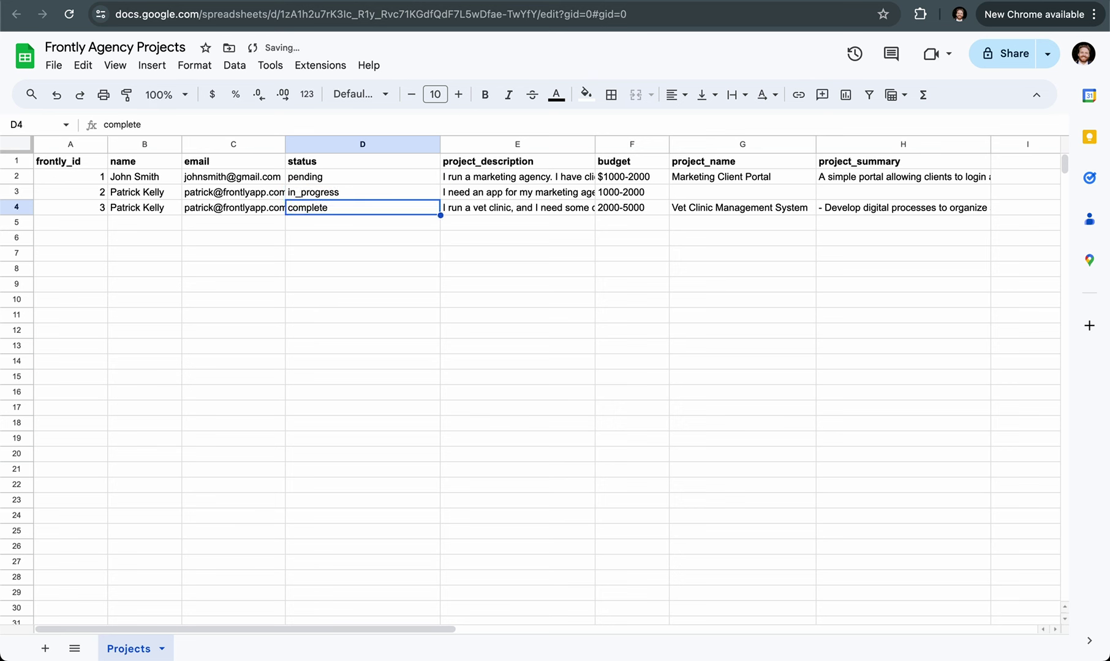
{"action": "left_click", "coordinate": [357, 177]}
{"action": "key", "text": "ctrl+c"}
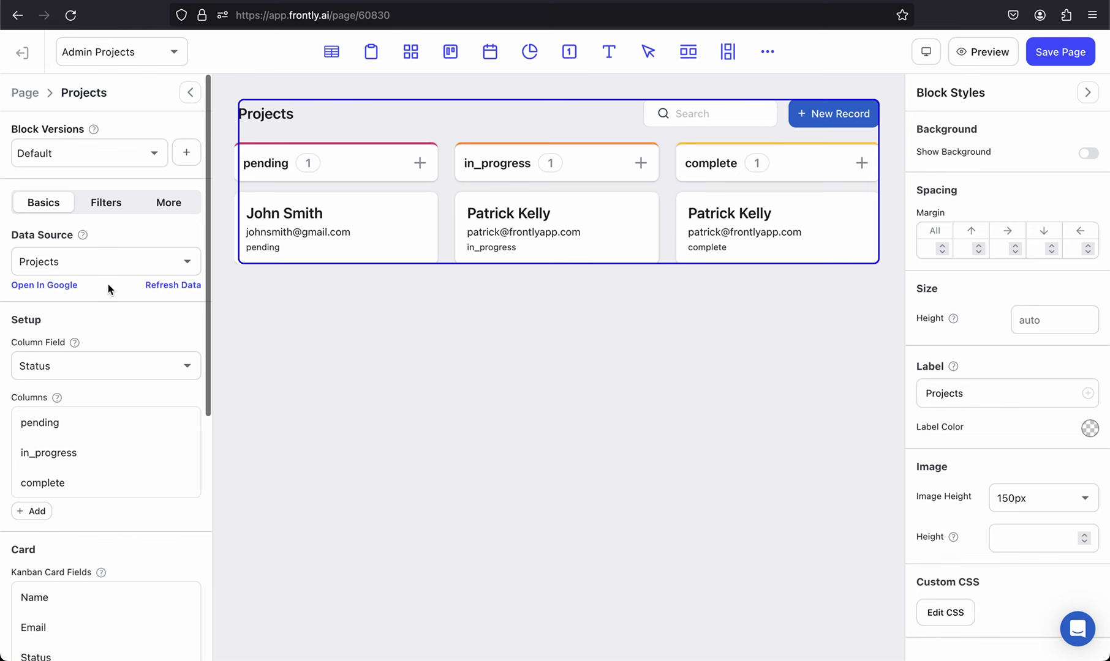
Step: Relabel the Kanban's 'pending' column to 'Pending'
{"action": "scroll", "coordinate": [64, 420], "scroll_direction": "down", "scroll_amount": 1}
{"action": "left_click", "coordinate": [109, 392]}
{"action": "left_click", "coordinate": [35, 478]}
{"action": "key", "text": "BackSpace"}
{"action": "type", "text": "P"}
{"action": "left_click", "coordinate": [129, 408]}
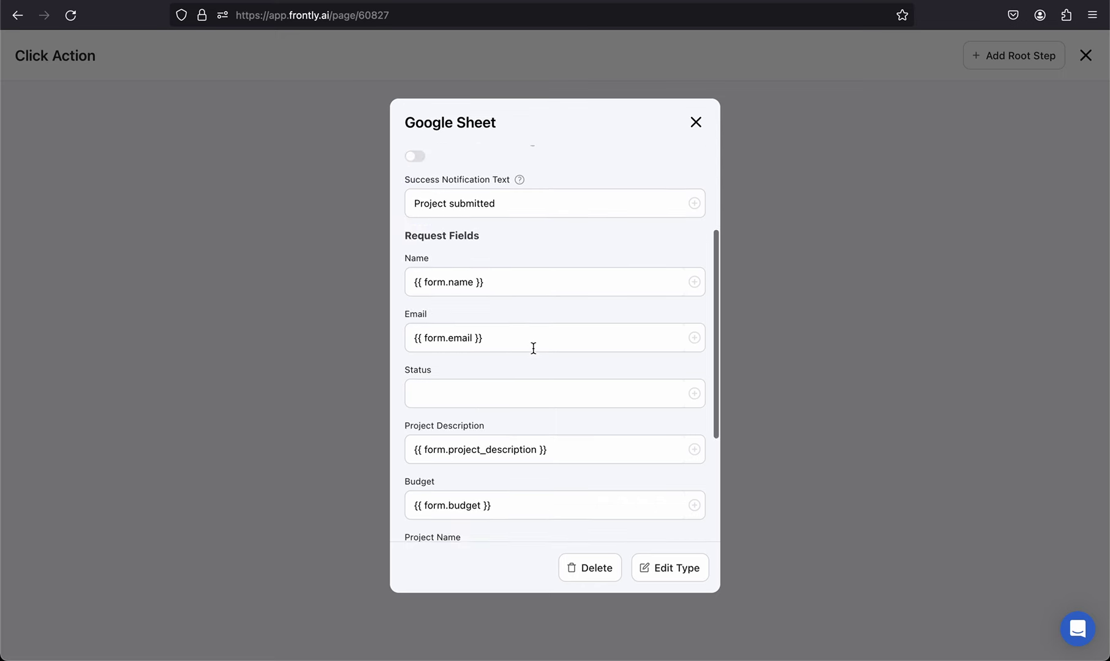
Step: Enter 'pending' in the Google Sheet step's Status field and close its settings
{"action": "scroll", "coordinate": [521, 347], "scroll_direction": "down", "scroll_amount": 1}
{"action": "left_click", "coordinate": [505, 352]}
{"action": "type", "text": "pending"}
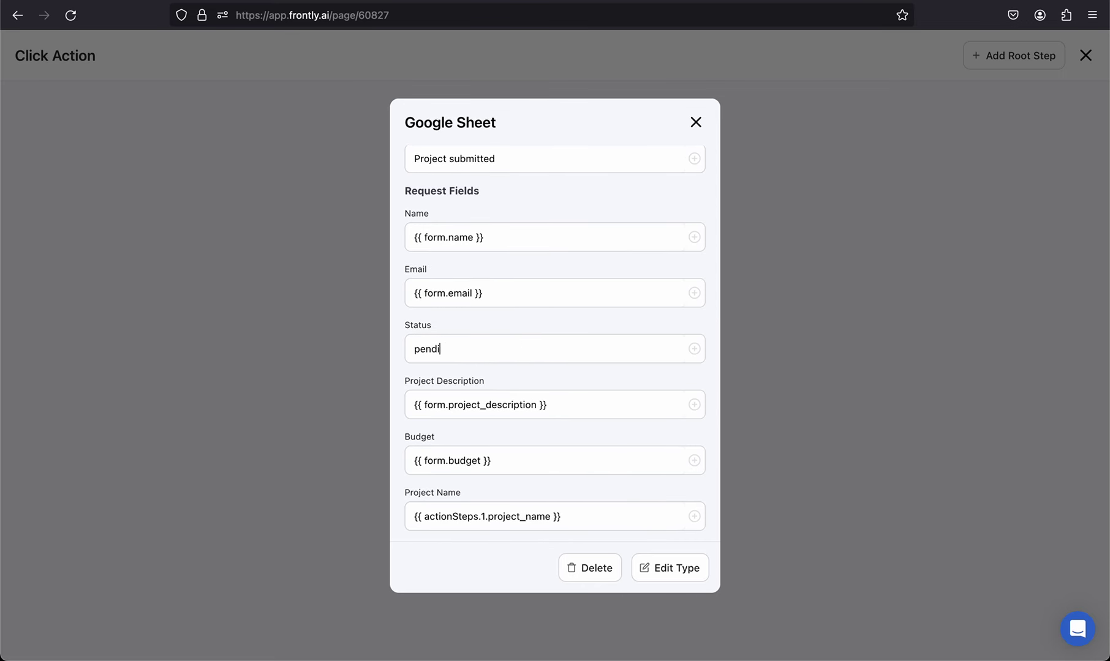
{"action": "left_click", "coordinate": [695, 122]}
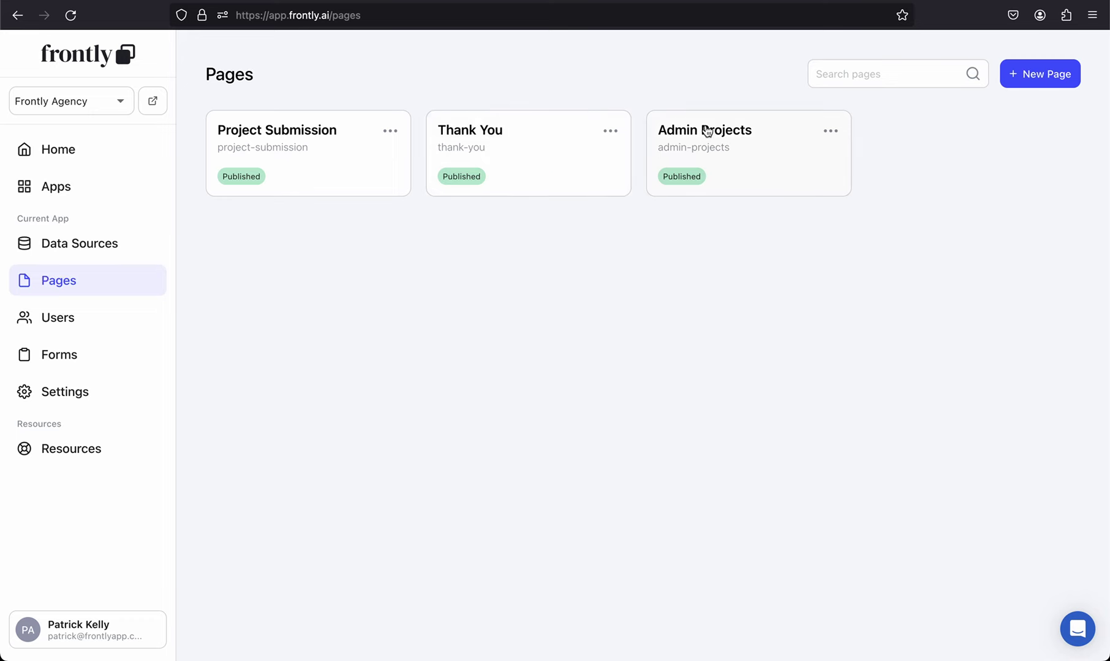
Step: Turn off Require Login in the Project Submission page settings
{"action": "left_click", "coordinate": [329, 141]}
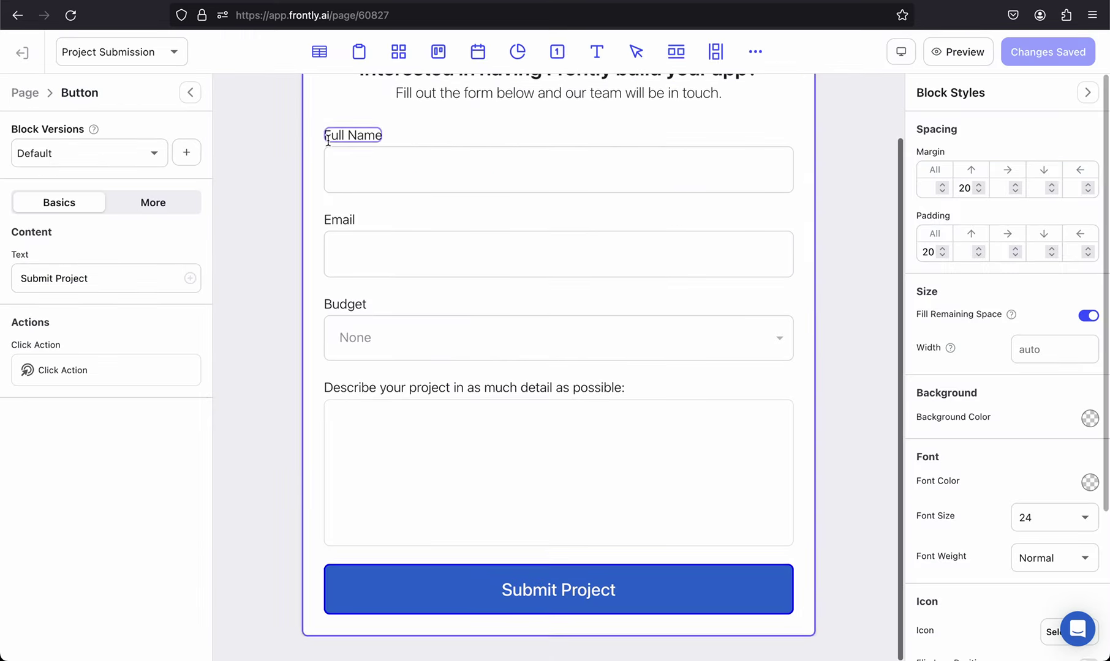
{"action": "left_click", "coordinate": [141, 207]}
{"action": "left_click", "coordinate": [81, 209]}
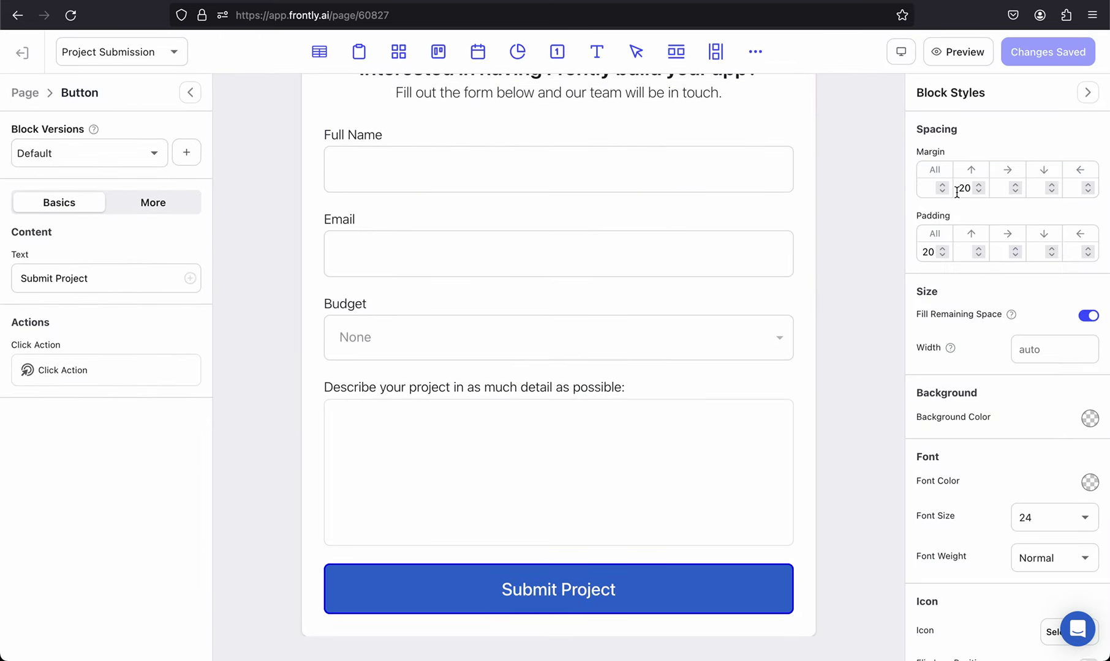
{"action": "left_click", "coordinate": [23, 96]}
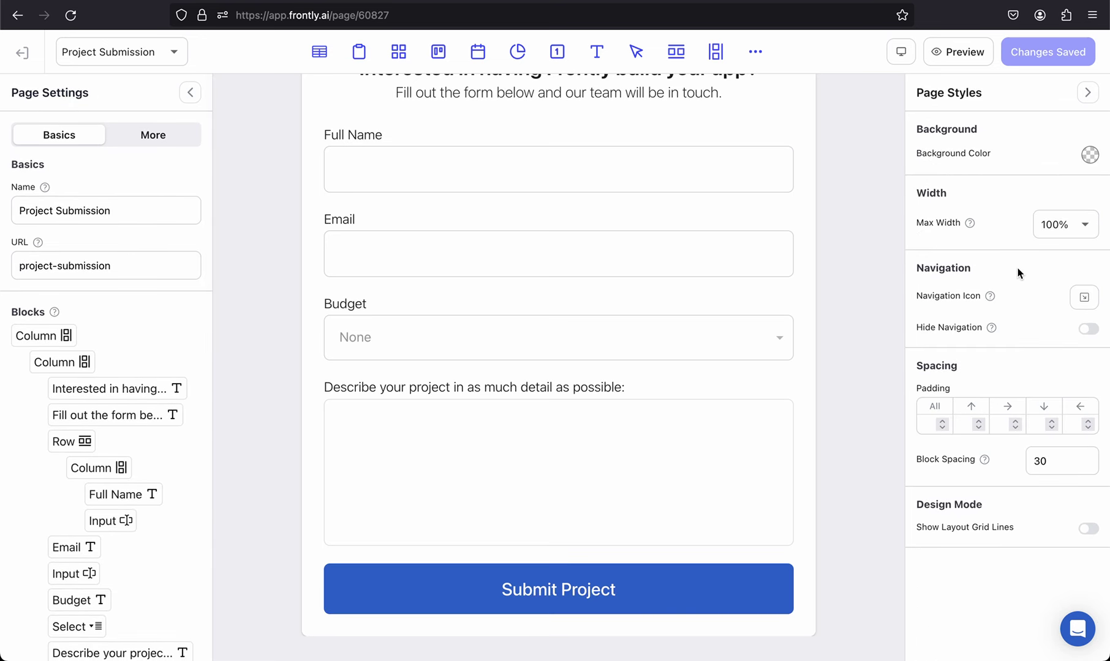
{"action": "left_click", "coordinate": [151, 137]}
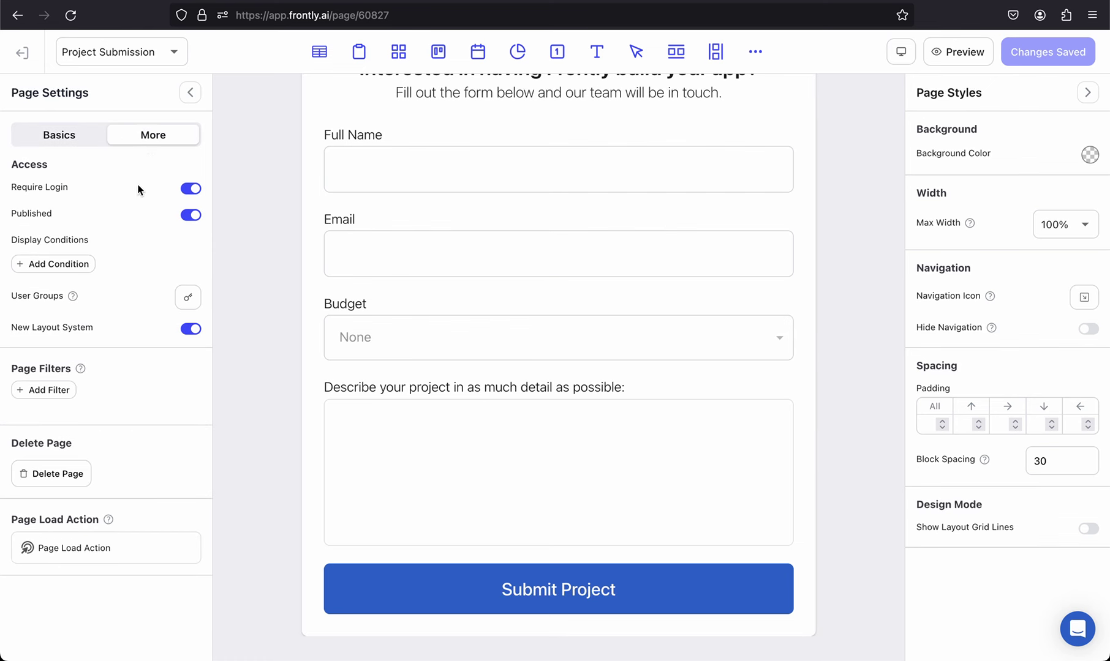
{"action": "left_click", "coordinate": [191, 191]}
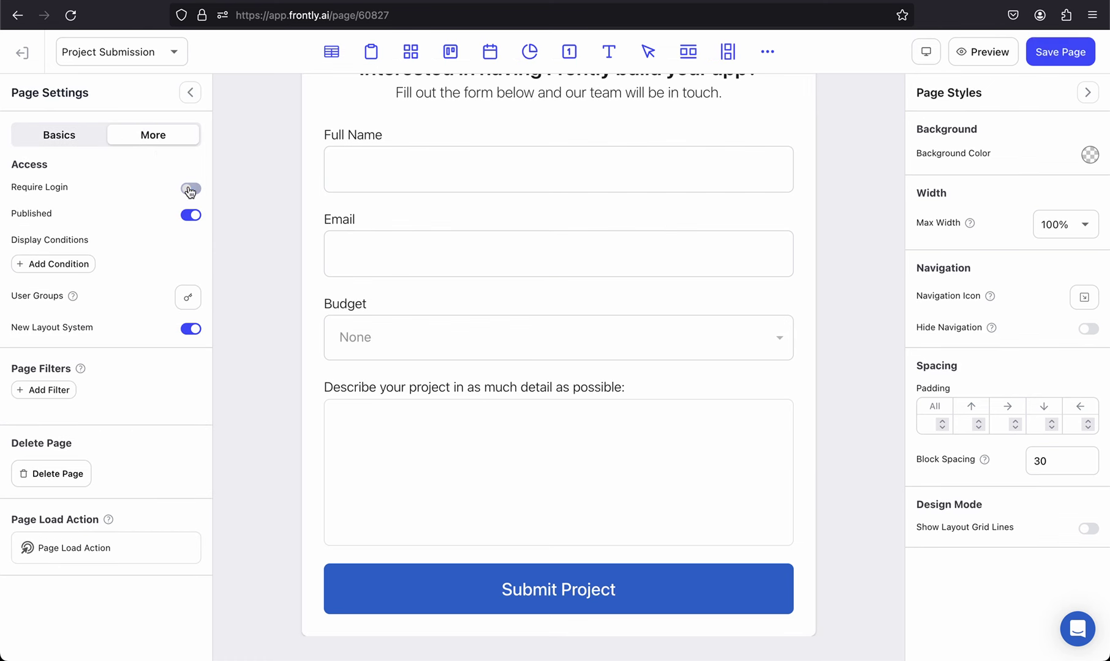
Step: Turn off Require Login for the Thank You page as well
{"action": "left_click", "coordinate": [1060, 52]}
{"action": "left_click", "coordinate": [122, 52]}
{"action": "left_click", "coordinate": [88, 128]}
{"action": "left_click", "coordinate": [153, 134]}
{"action": "left_click", "coordinate": [188, 192]}
Step: Save the page changes and go to the app's Data Sources
{"action": "left_click", "coordinate": [1060, 52]}
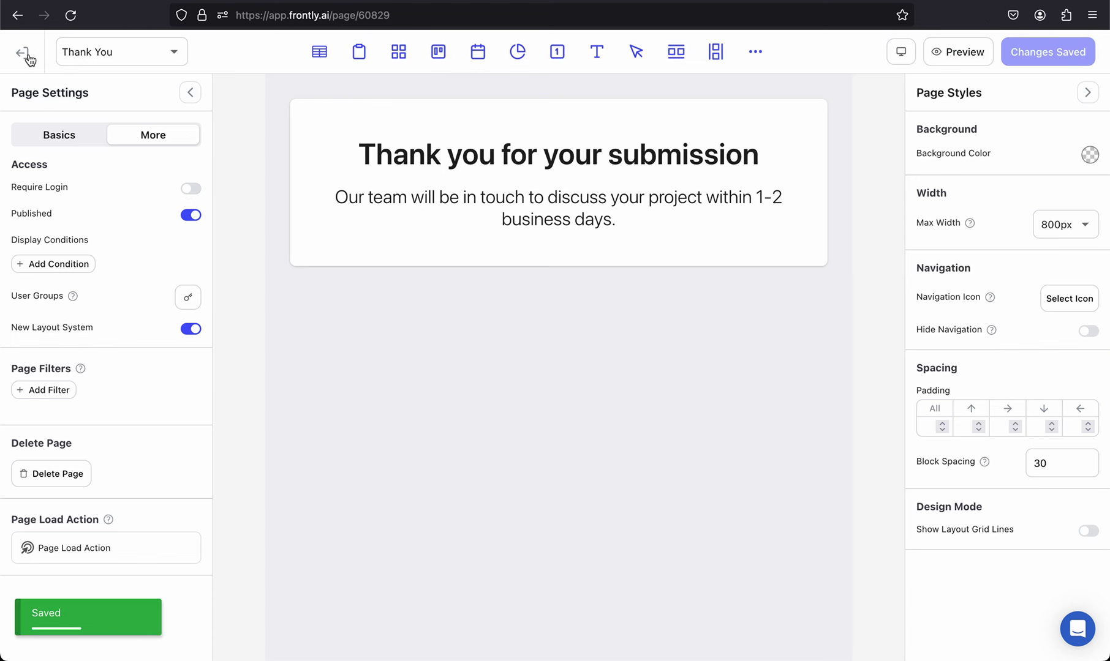
{"action": "left_click", "coordinate": [22, 53]}
{"action": "left_click", "coordinate": [122, 253]}
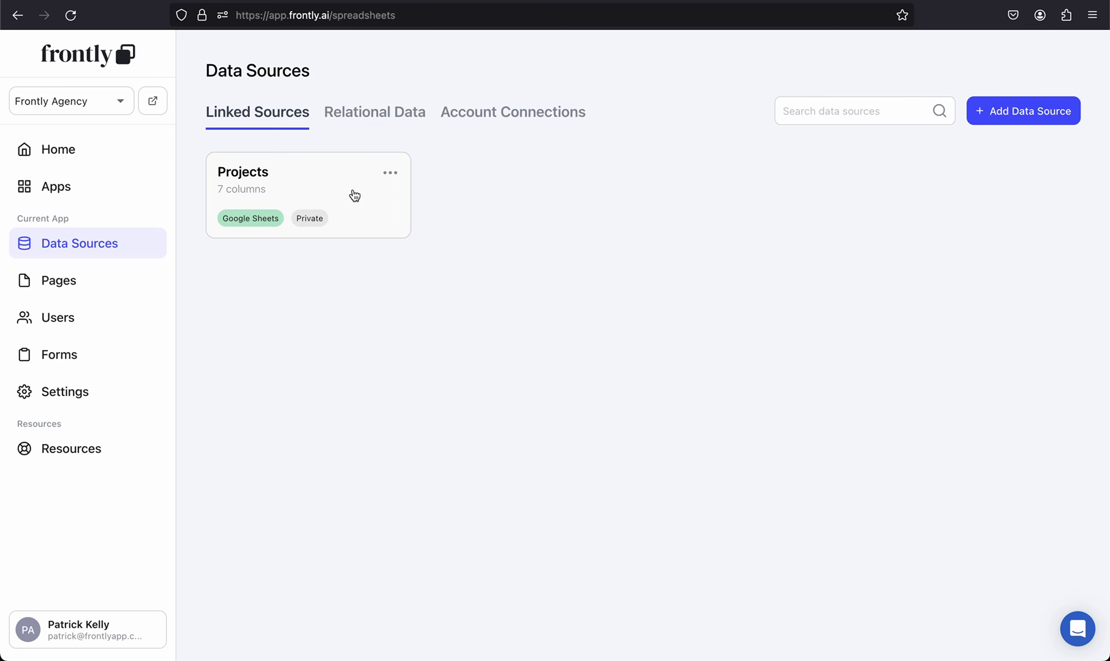
Step: Enable Allow Public Access on the Projects data source and save the changes
{"action": "left_click", "coordinate": [353, 193]}
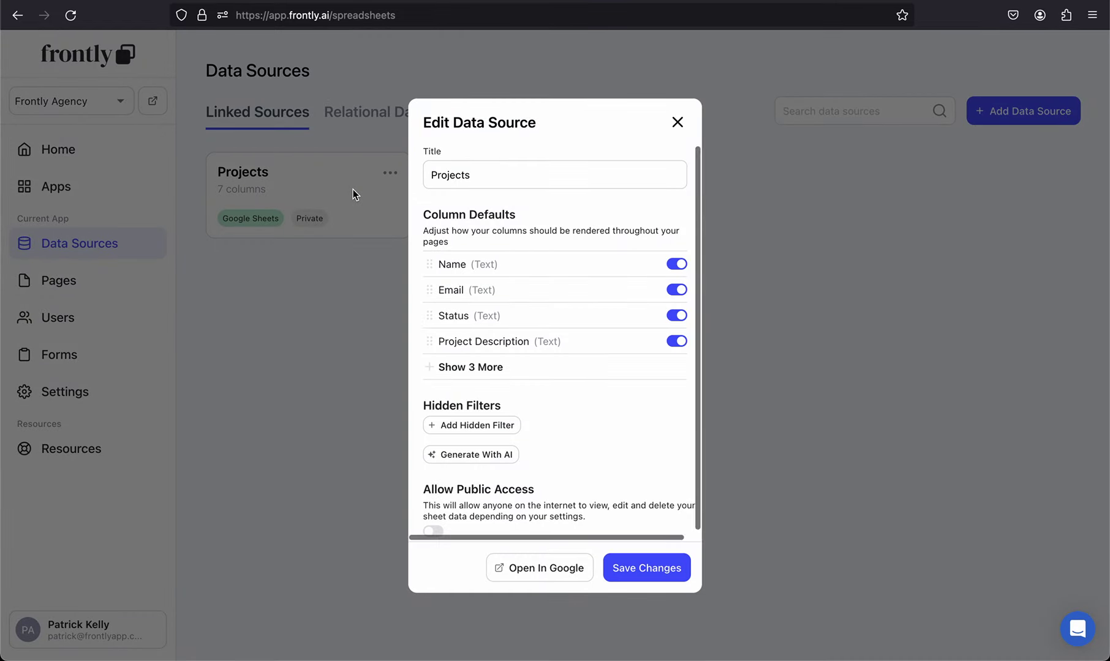
{"action": "left_click", "coordinate": [550, 373]}
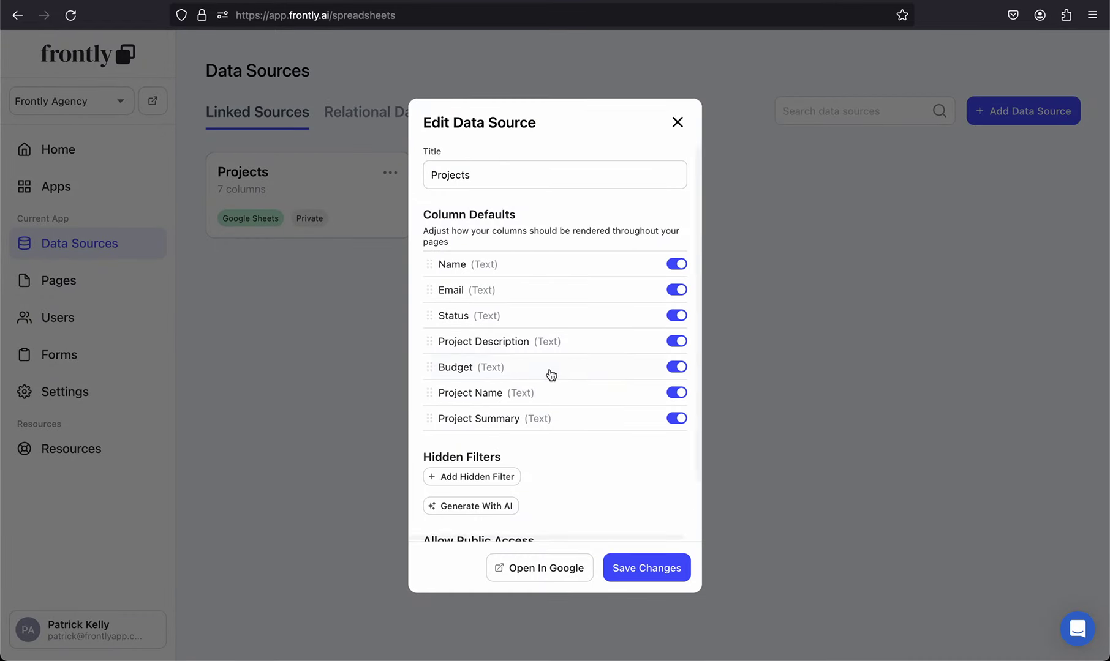
{"action": "scroll", "coordinate": [580, 468], "scroll_direction": "down", "scroll_amount": 2}
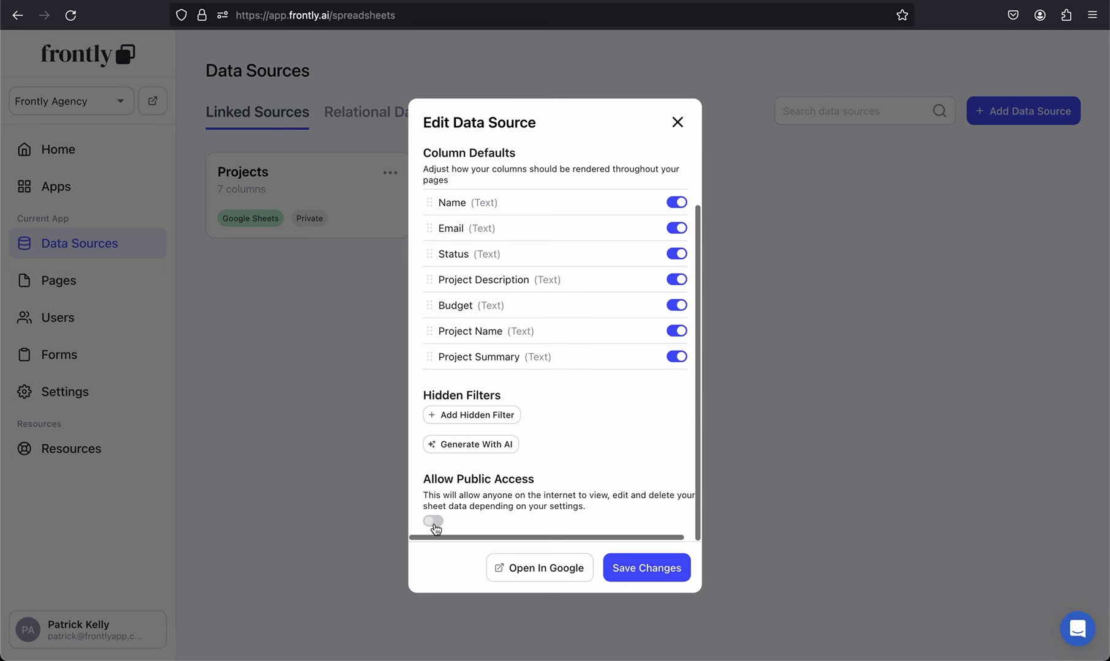
{"action": "left_click", "coordinate": [433, 525]}
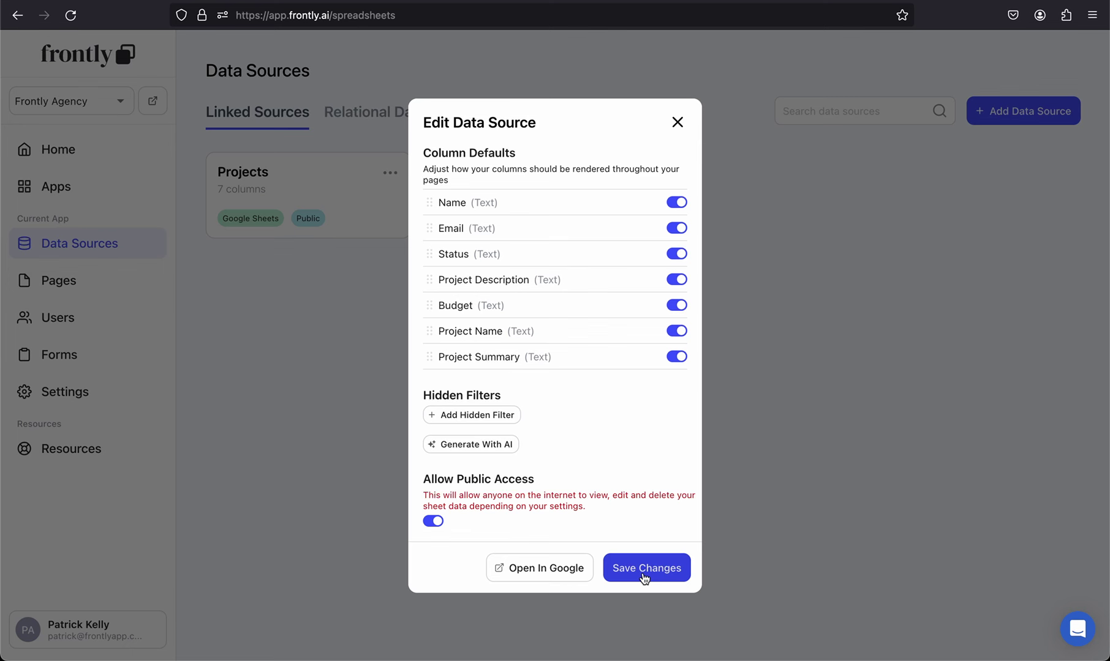
{"action": "left_click", "coordinate": [644, 579]}
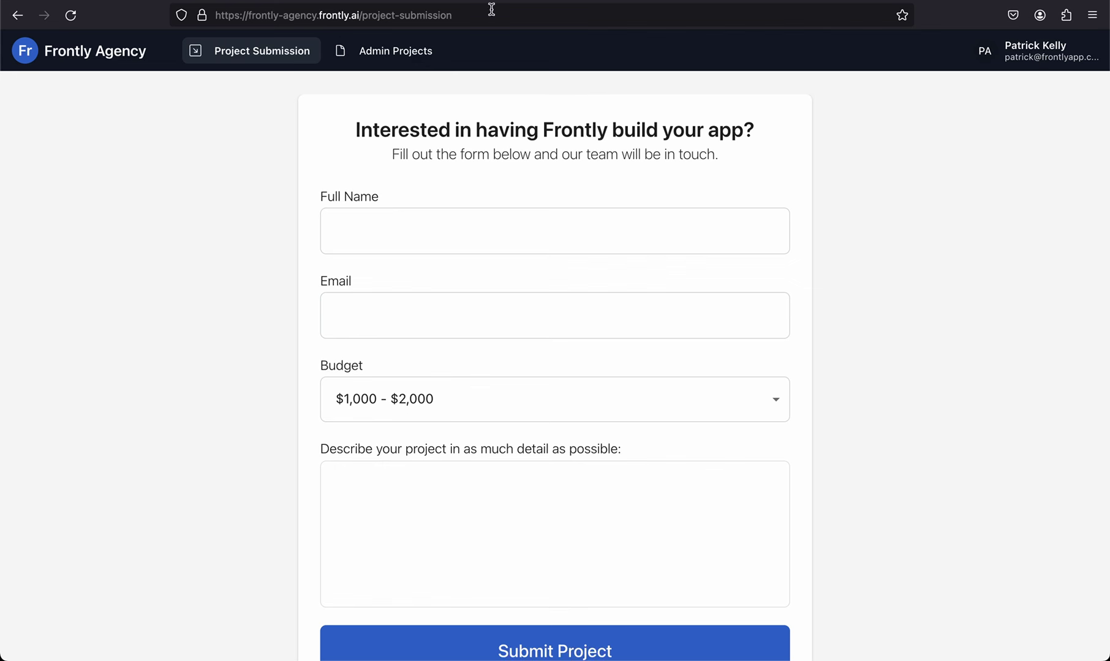
Step: Log out of the live app to view the Project Submission form as a visitor
{"action": "left_click", "coordinate": [510, 14]}
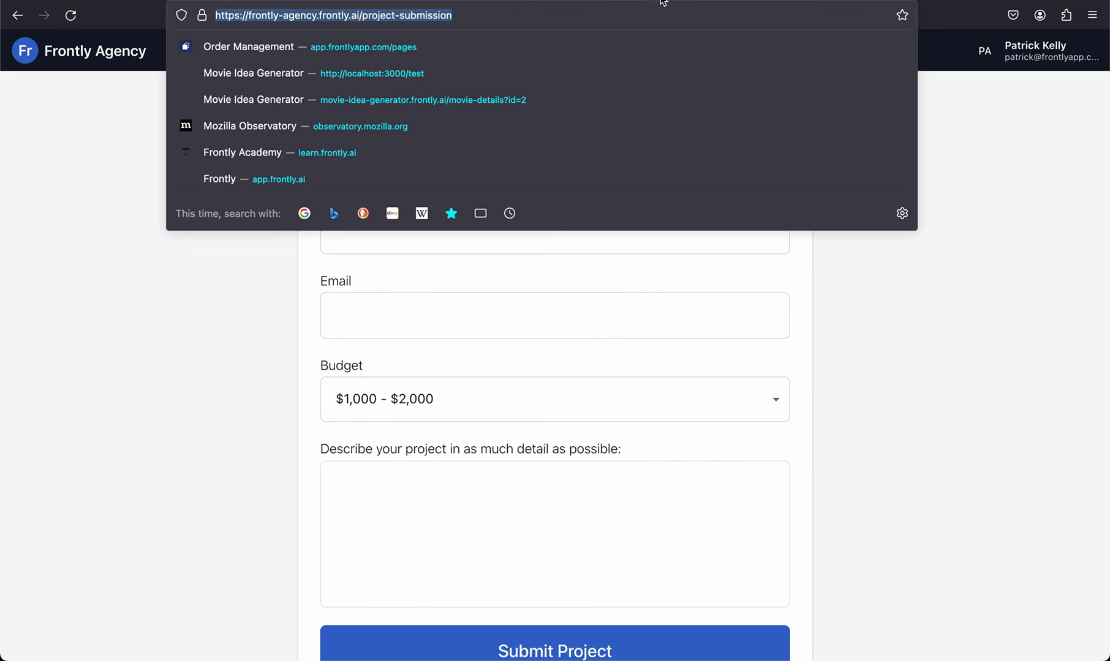
{"action": "left_click", "coordinate": [1035, 136]}
{"action": "left_click", "coordinate": [1035, 56]}
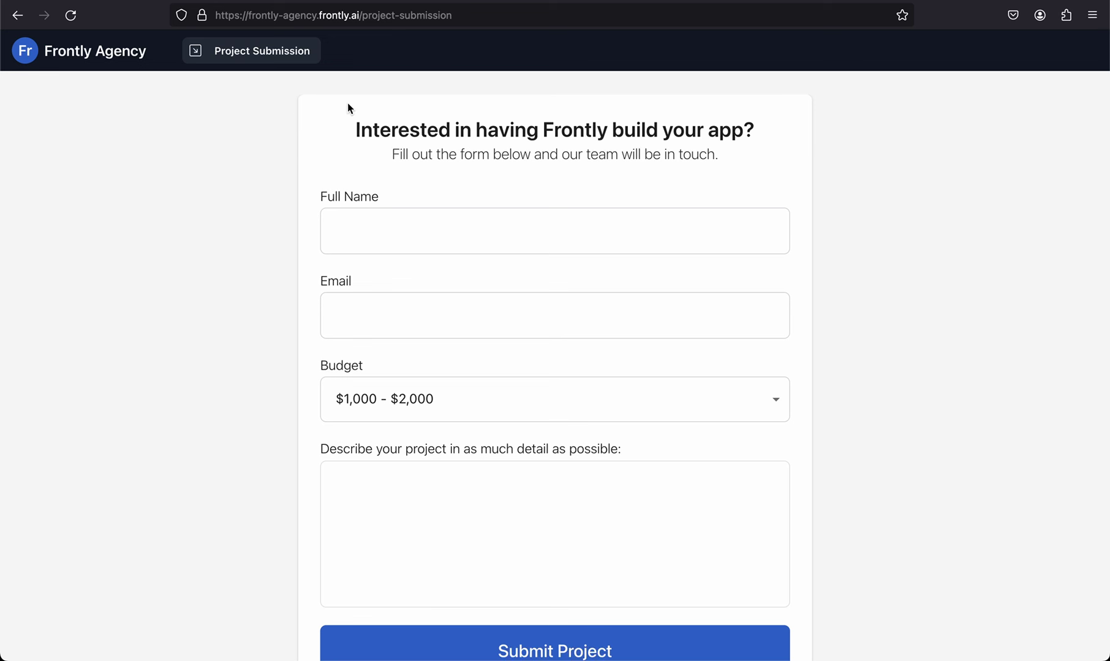